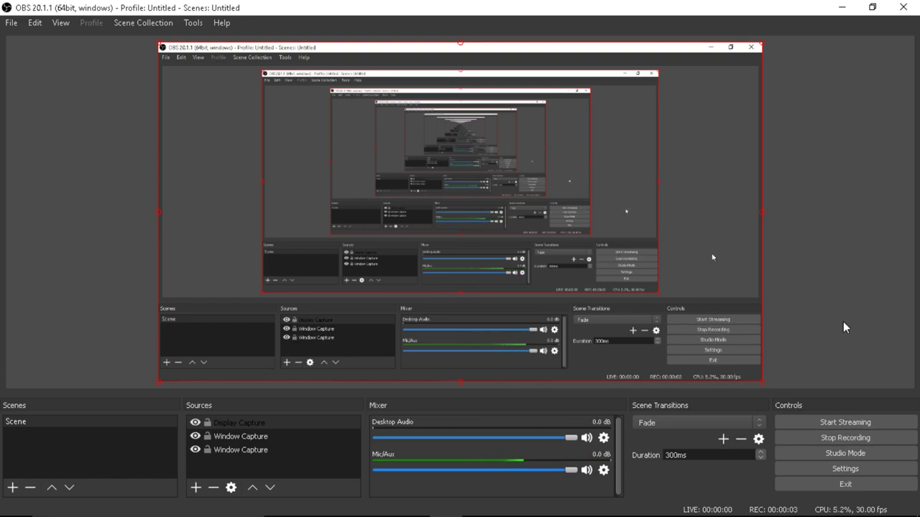
Step: Minimize the OBS recording window and switch to the open Maya window
click(841, 7)
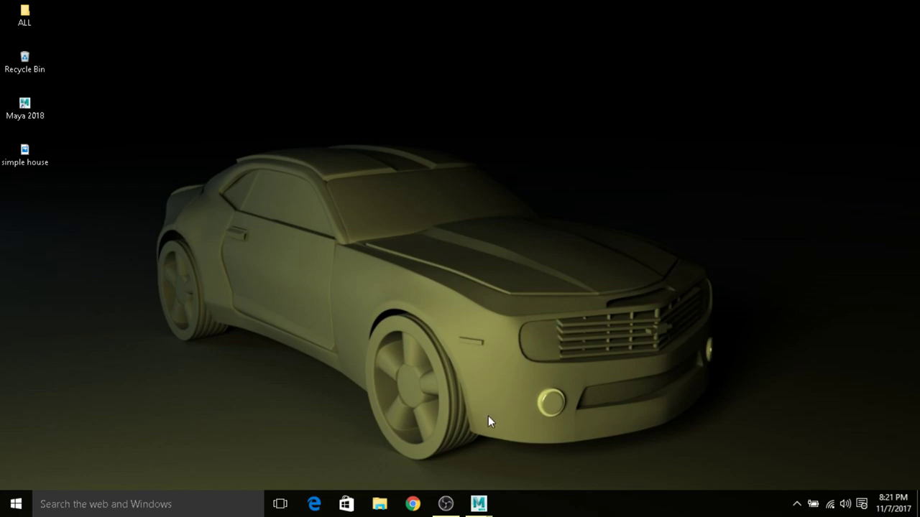
mouse_move(471, 504)
click(622, 430)
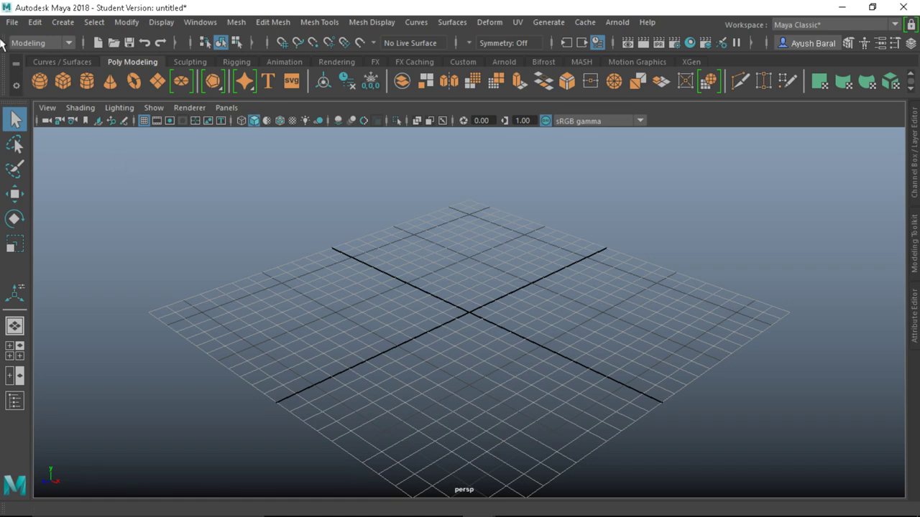
Step: Start a new project in the Project Window and name it simple_house
click(12, 21)
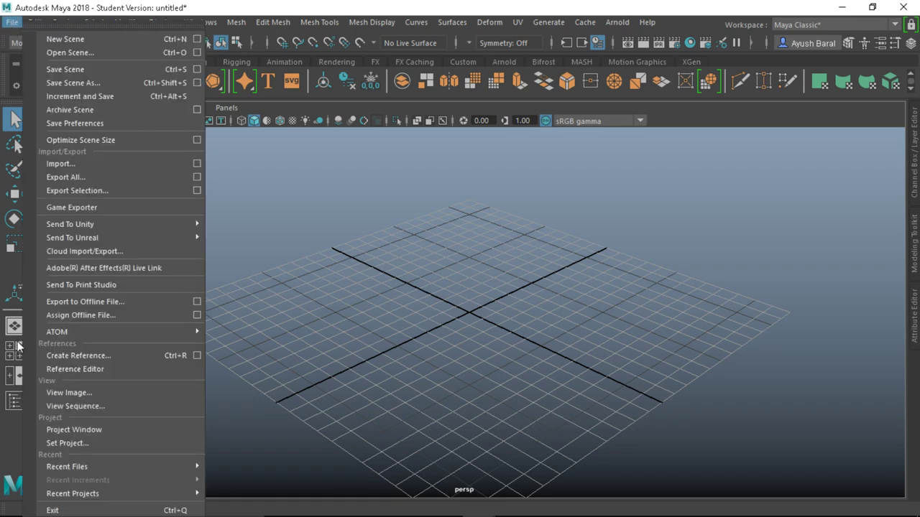
click(57, 430)
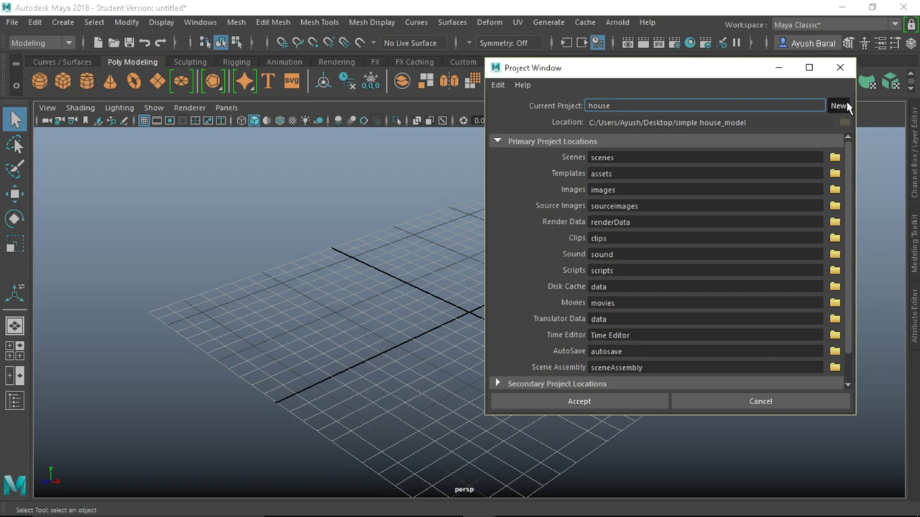
click(838, 105)
drag(692, 110, 515, 112)
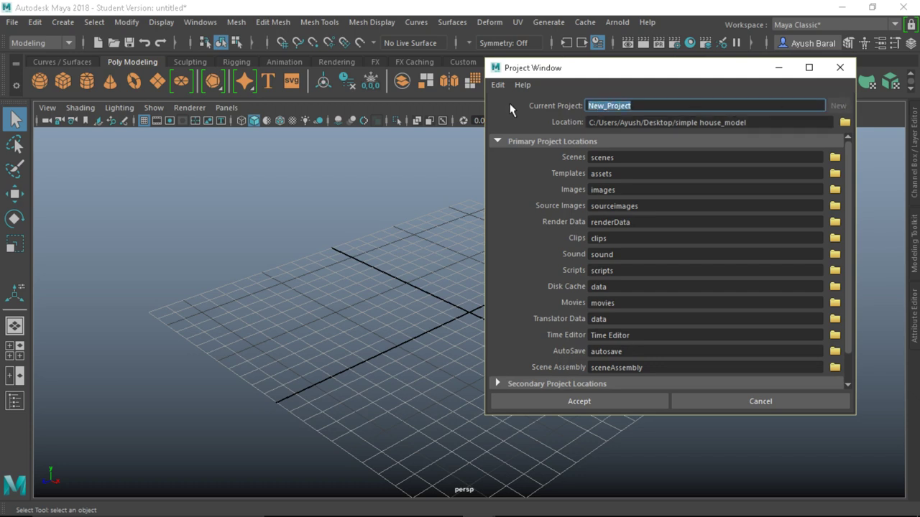
text(simple _house)
Step: Set the project location to a new Desktop folder named house and accept the project settings
click(844, 122)
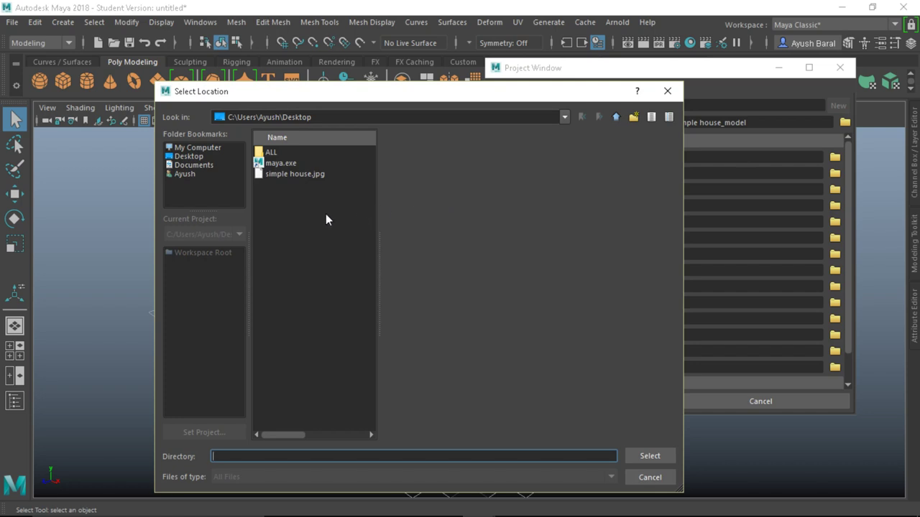
click(634, 117)
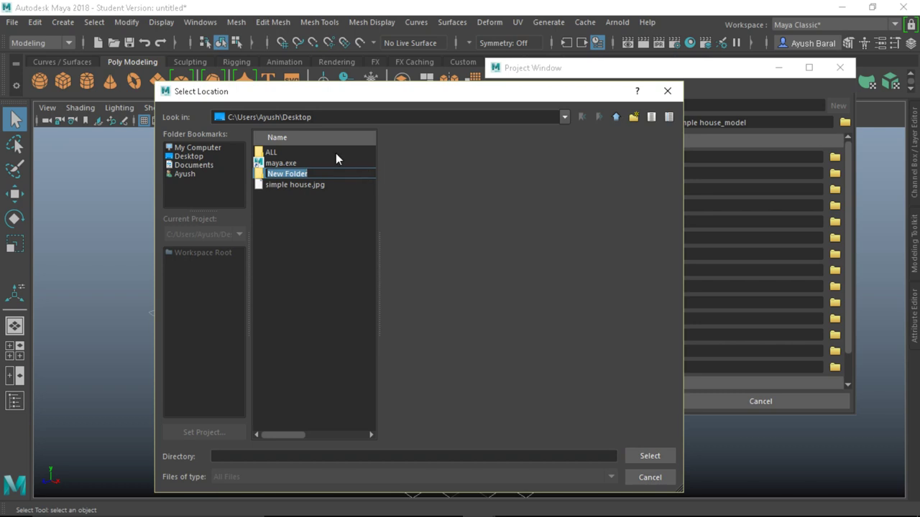
text(house)
click(649, 457)
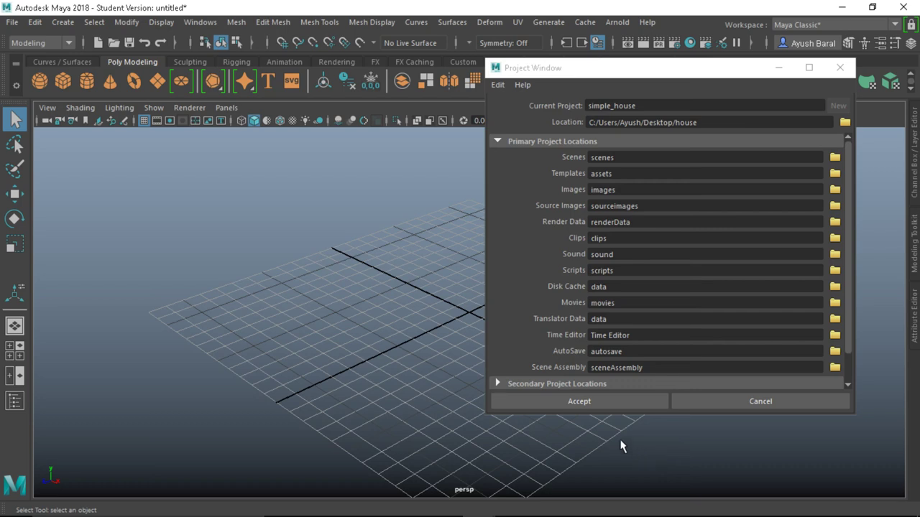
click(595, 402)
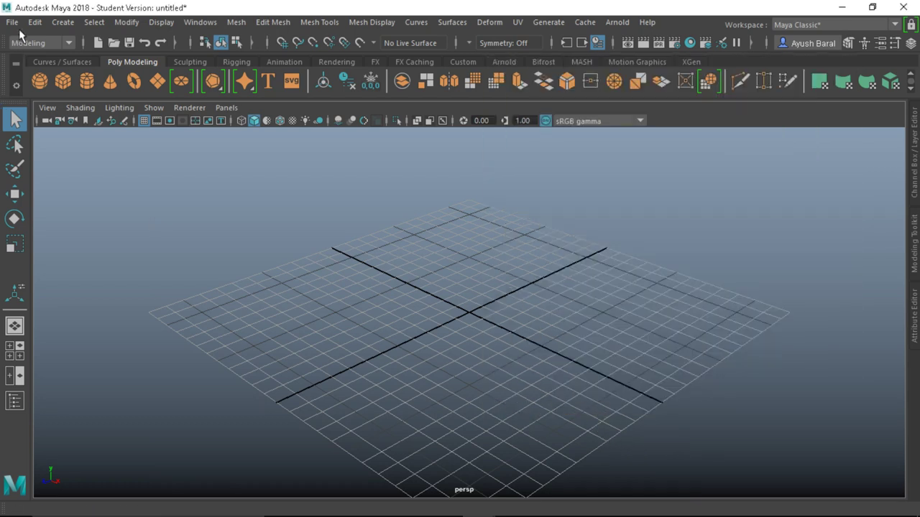
Step: Set the simple_house folder as the current project
click(14, 23)
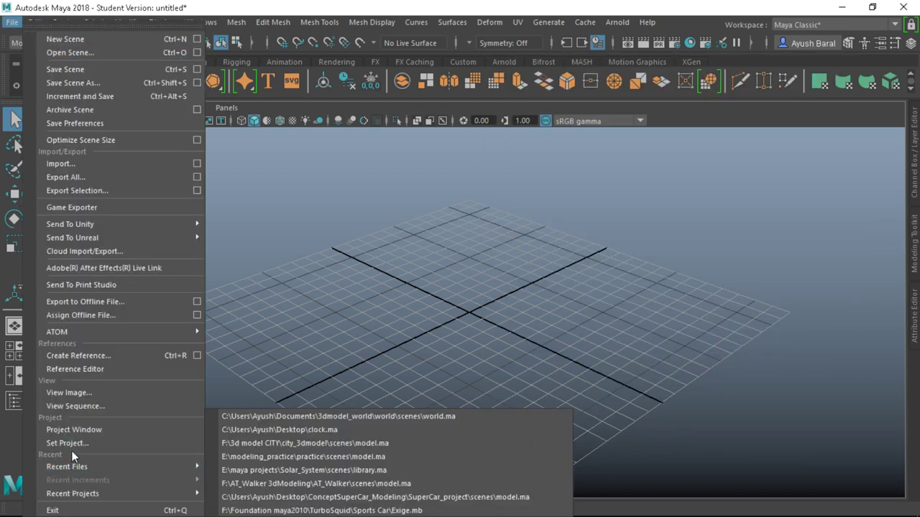
click(72, 442)
click(291, 154)
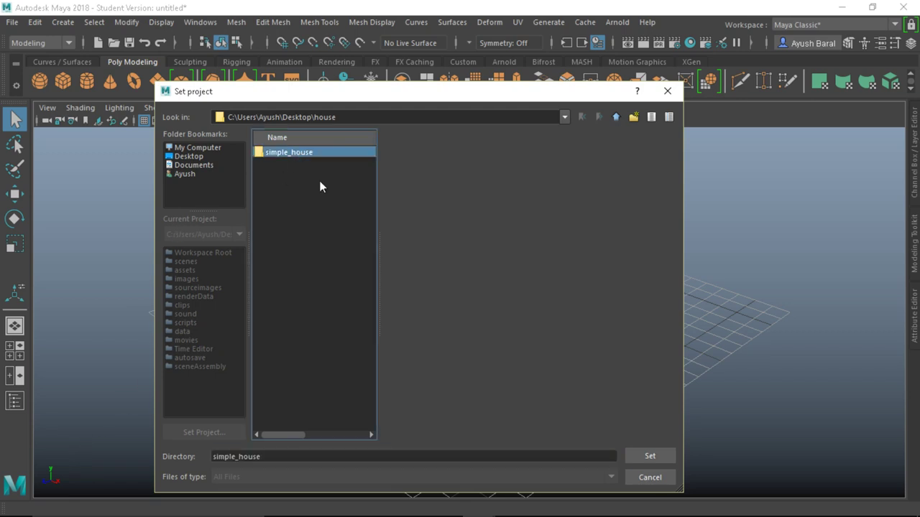
click(641, 458)
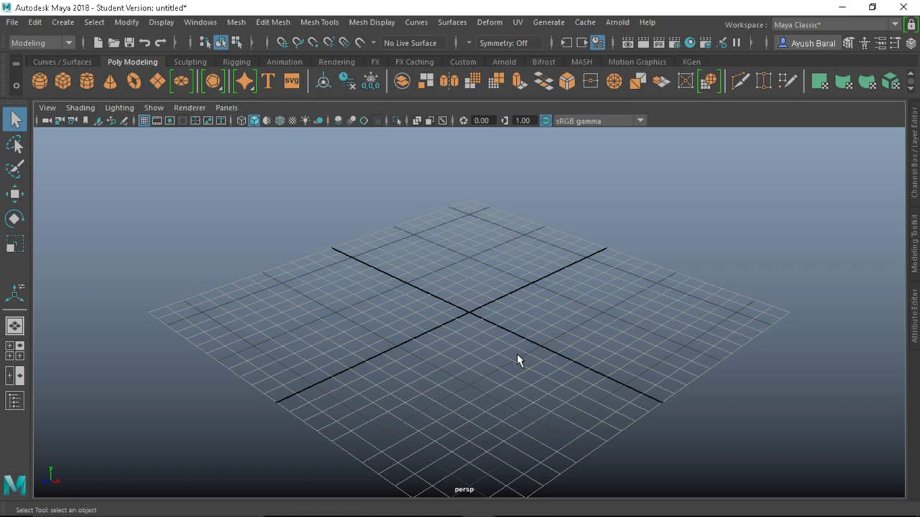
Step: Import simple house.jpg from the Desktop as an image plane in the perspective view
click(46, 108)
mouse_move(60, 408)
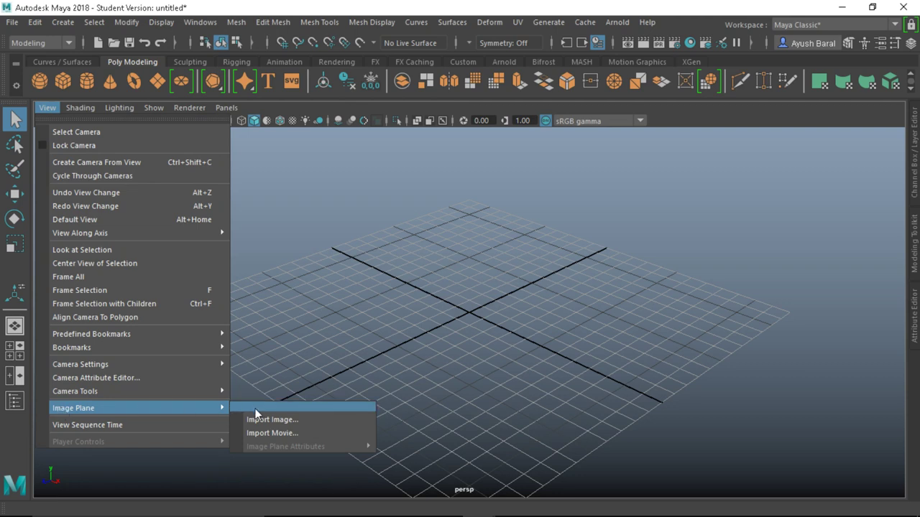
click(269, 421)
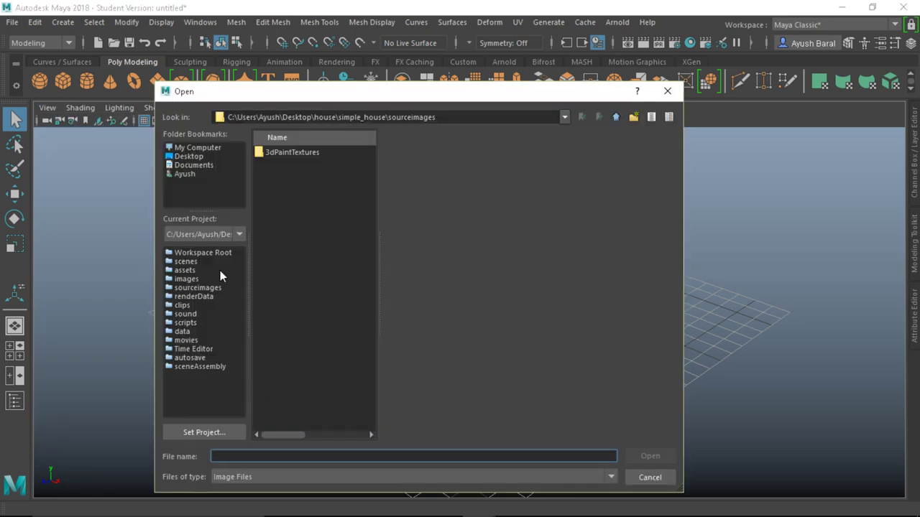
click(191, 156)
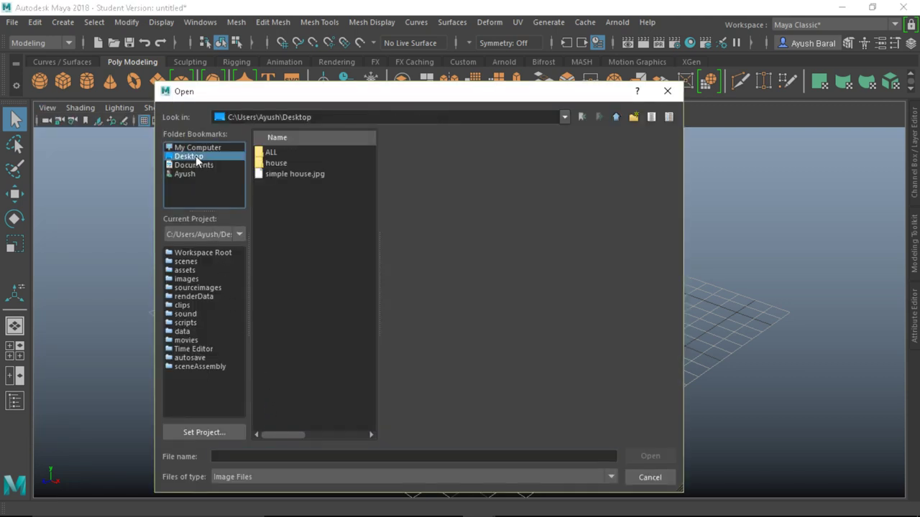
click(287, 174)
click(650, 456)
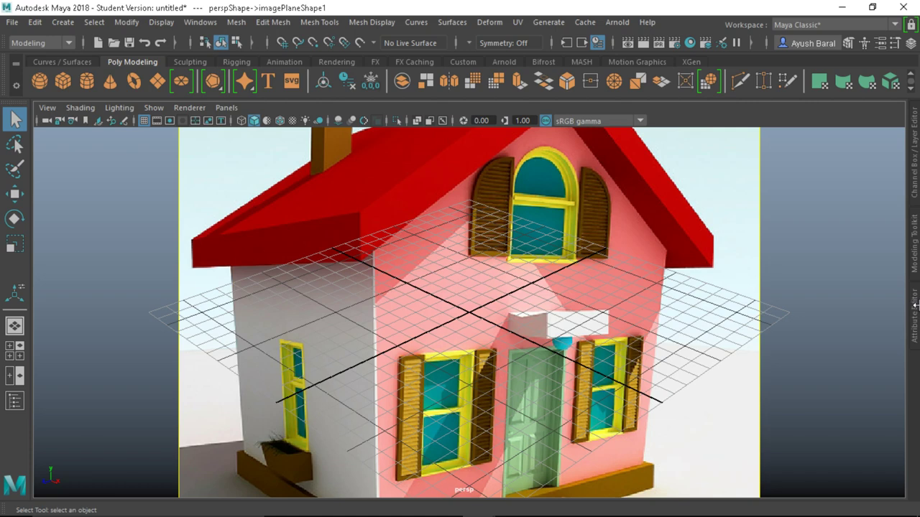
Step: Shrink the image plane to Size X 0.857 and Size Y 0.385
click(915, 171)
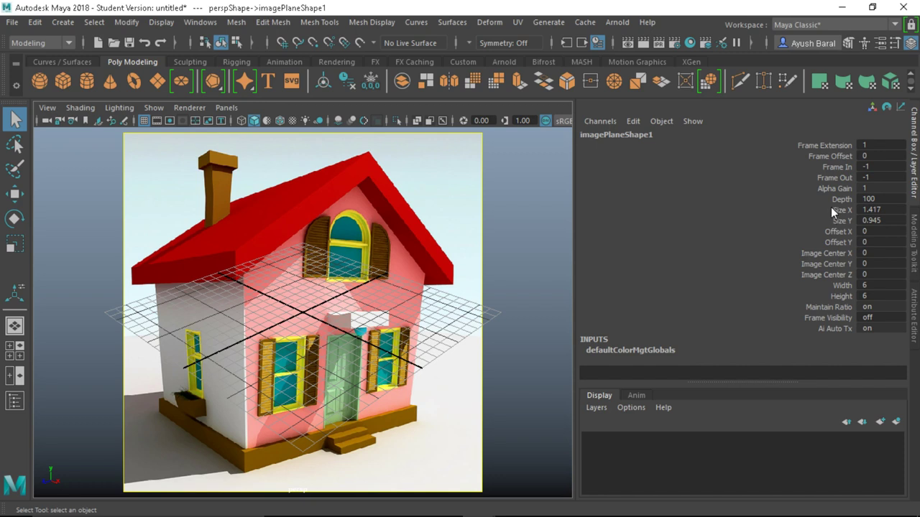
drag(822, 208, 823, 215)
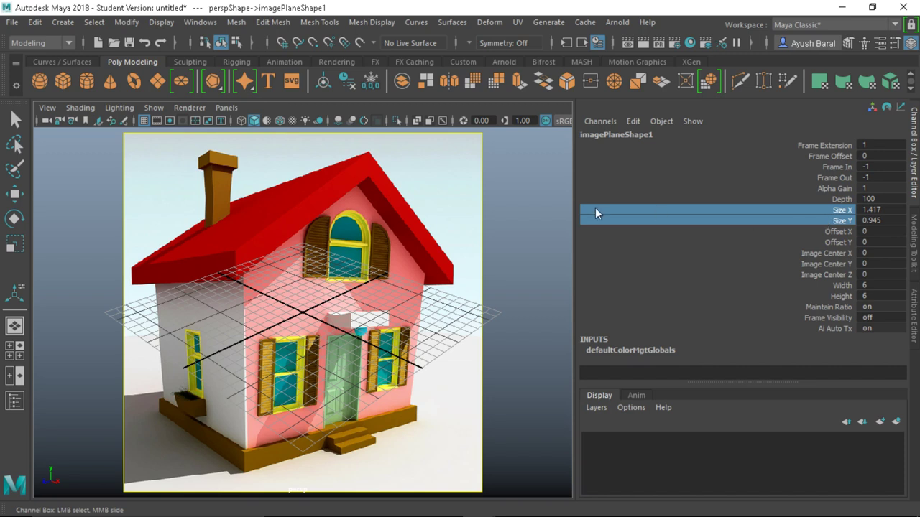
middle_drag(514, 209, 480, 206)
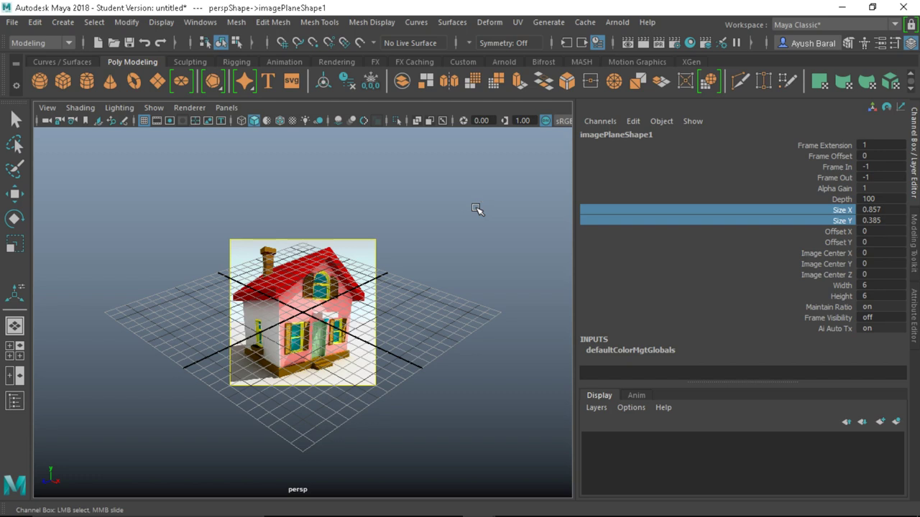
Step: Shift the image plane beside the grid with Offset X -0.46 and Offset Y -0.21
click(810, 233)
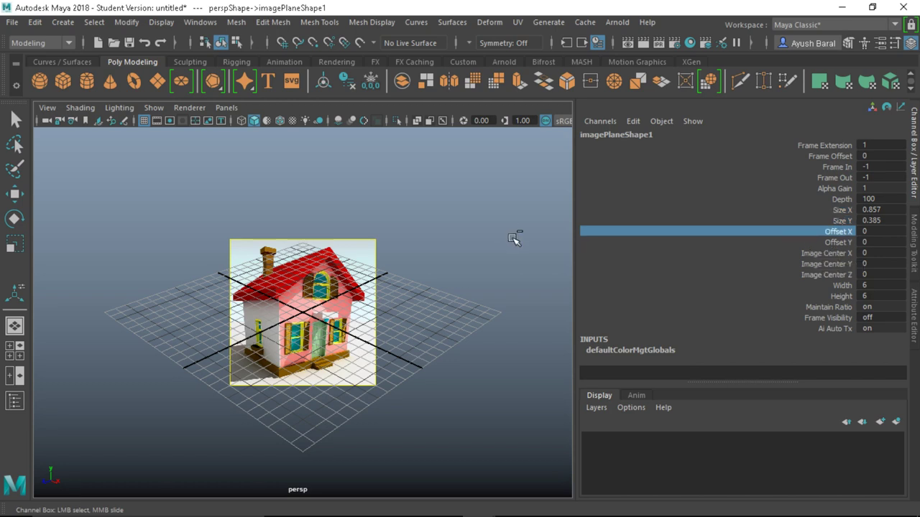
middle_drag(480, 239, 444, 241)
click(710, 242)
middle_drag(511, 256, 470, 267)
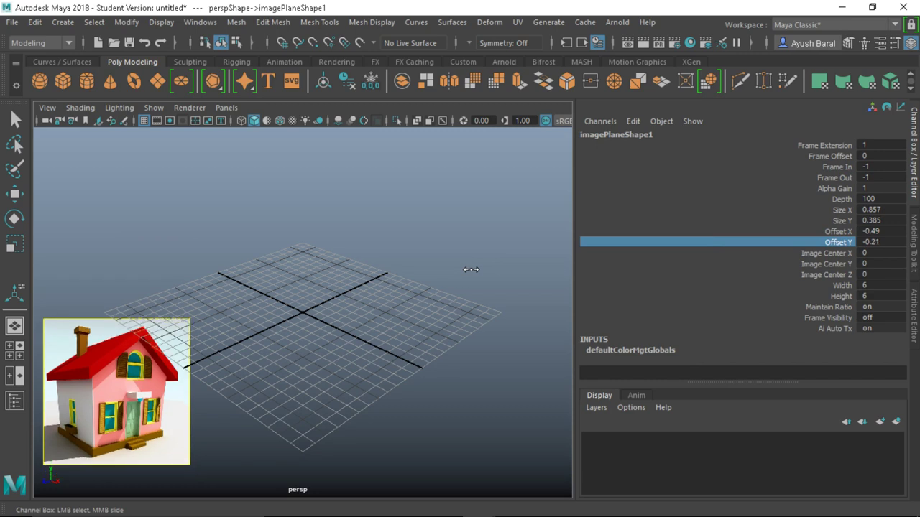
click(768, 230)
middle_drag(412, 310, 415, 311)
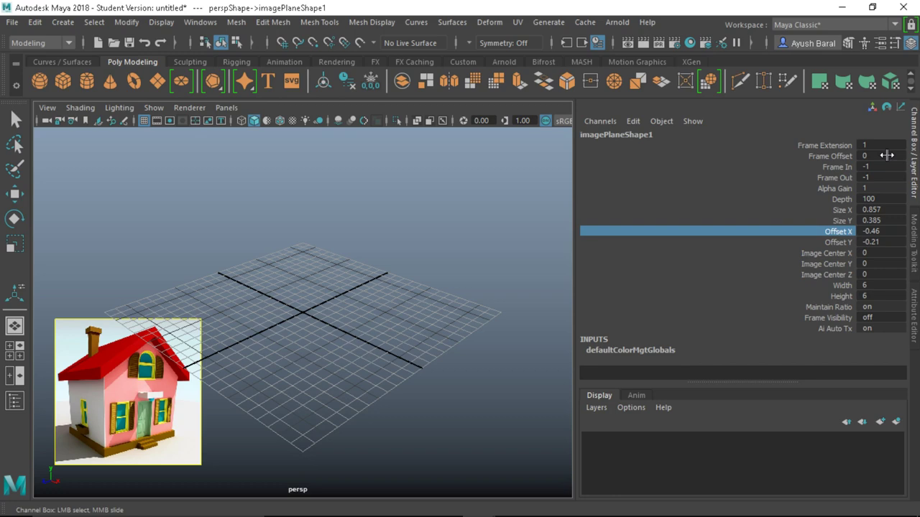
Step: Raise the image plane to Offset Y -0.08 so the whole house picture fits in the full-width viewport, clear of the grid
click(914, 166)
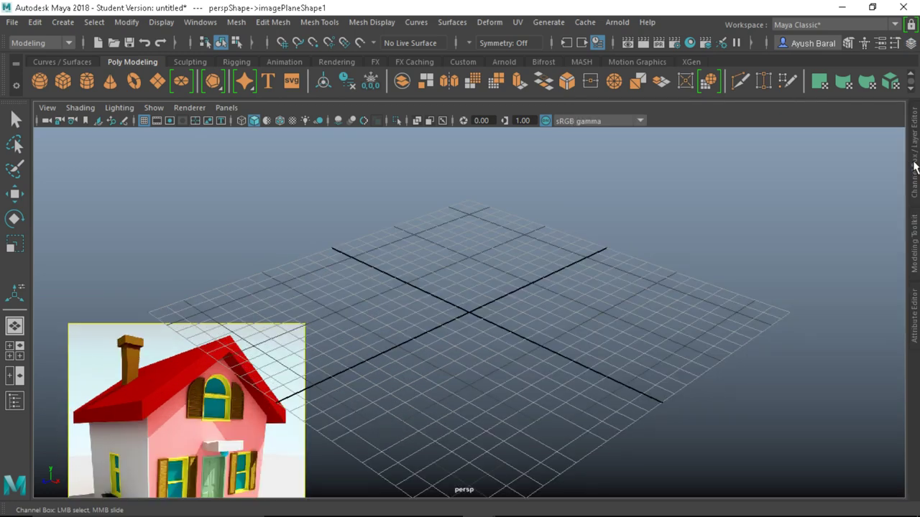
click(914, 166)
click(834, 242)
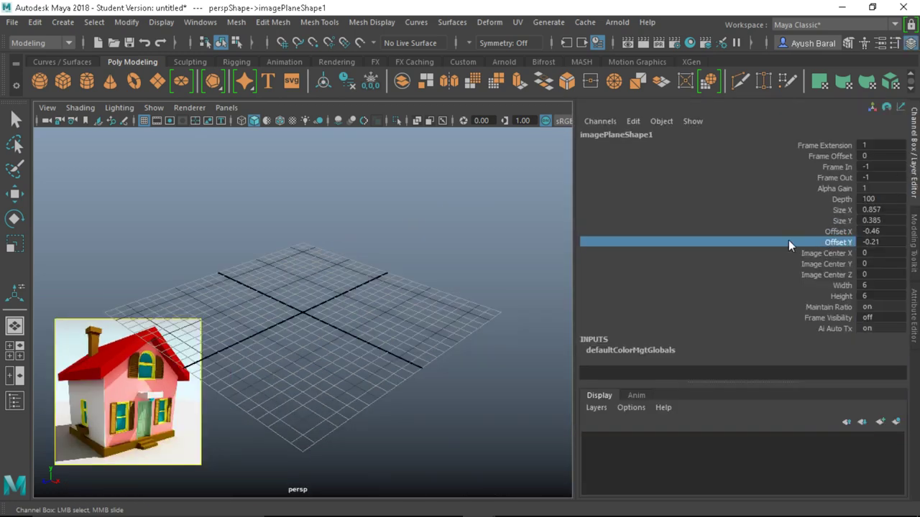
middle_drag(430, 243, 437, 242)
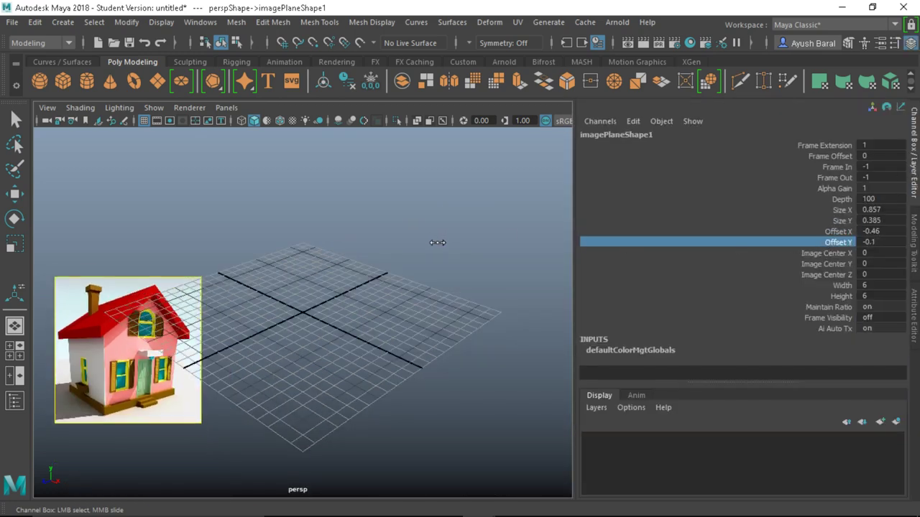
click(913, 155)
scroll(355, 339, down, 4)
alt+middle_drag(365, 335, 439, 340)
scroll(440, 342, up, 2)
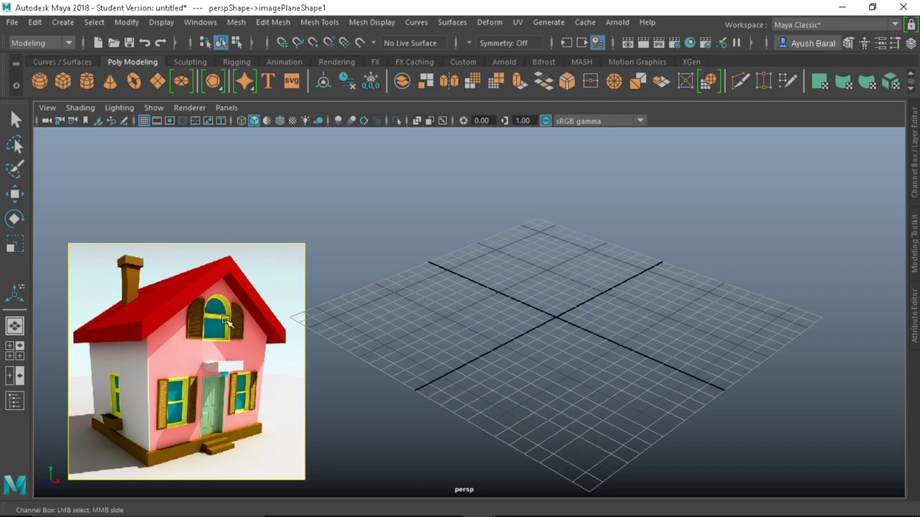
Step: Create a display layer from the selected image plane, name it referenceimage and set its display type to Reference
click(914, 162)
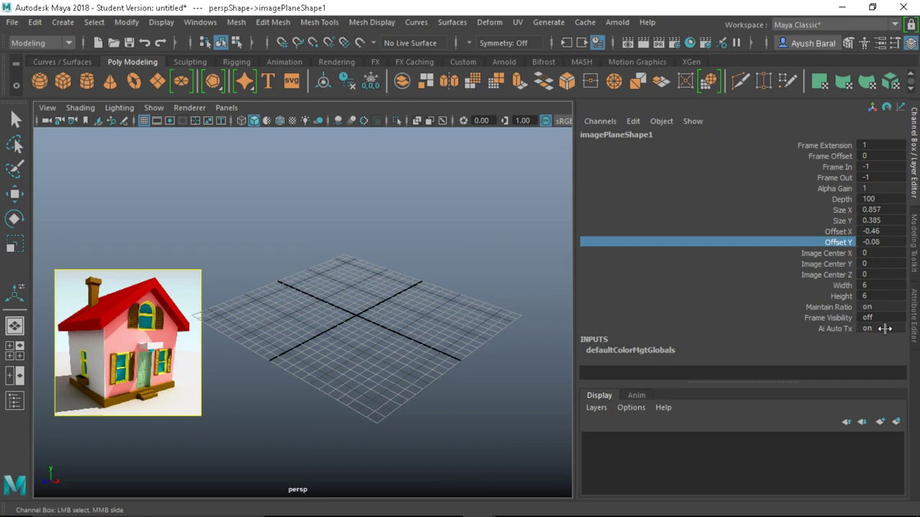
click(897, 422)
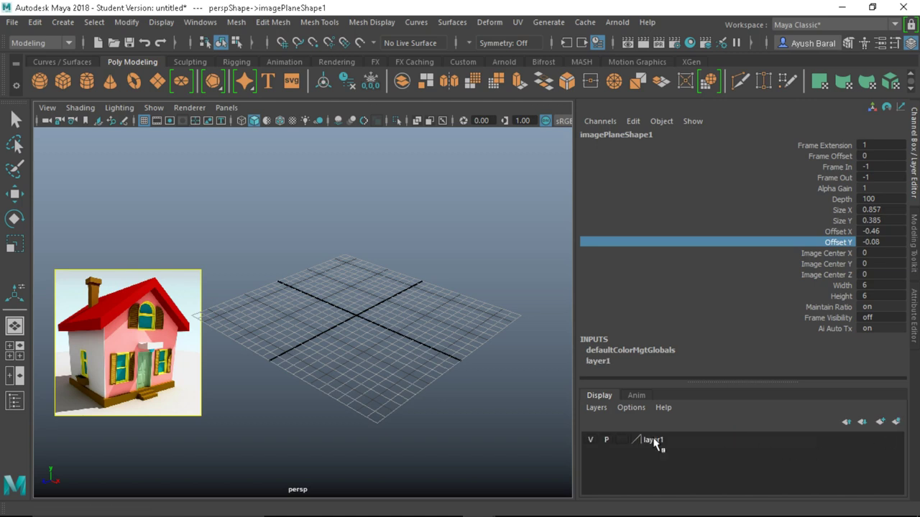
double_click(654, 444)
drag(397, 206, 301, 207)
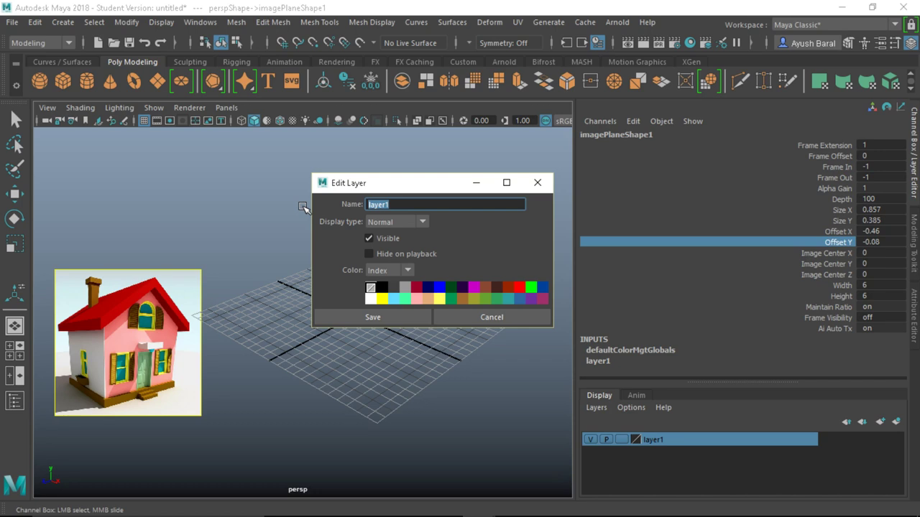
text(referenceimage)
click(389, 222)
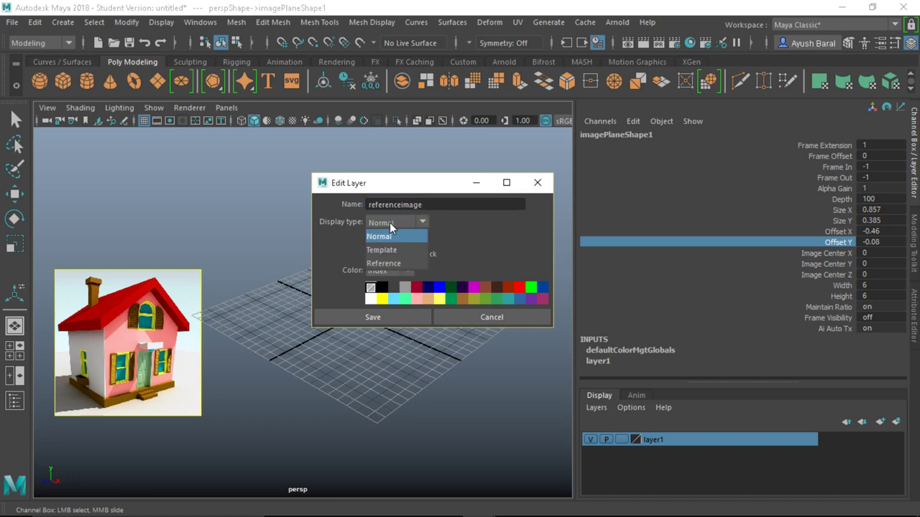
click(376, 264)
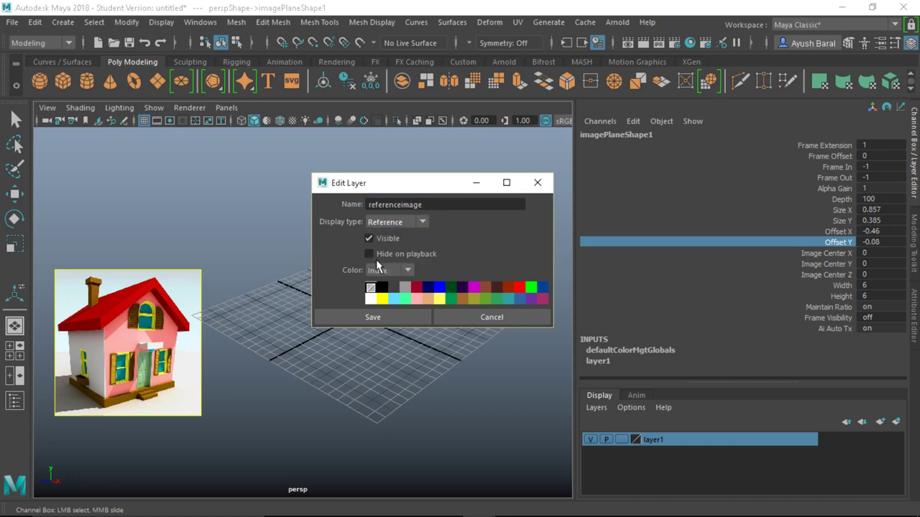
click(353, 316)
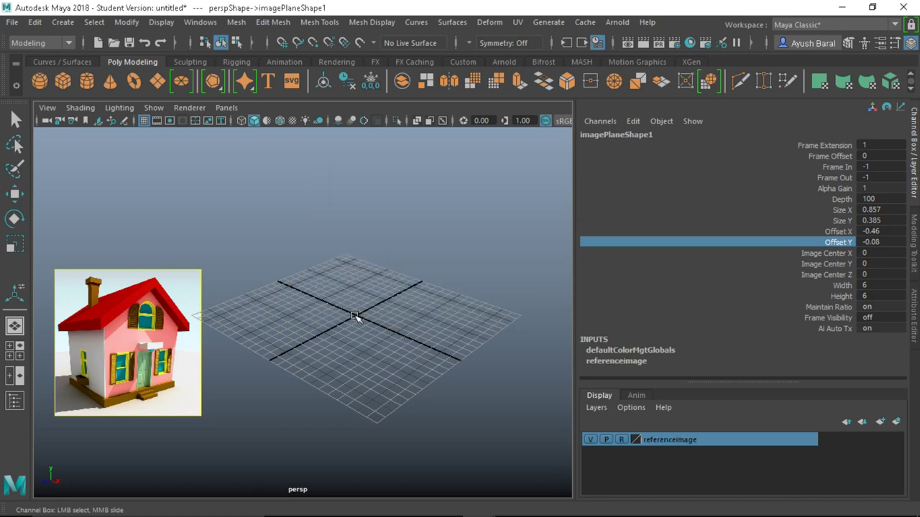
Step: Test whether the reference image can still be selected in the viewport, and close the Channel Box
click(138, 379)
drag(164, 285, 115, 496)
drag(216, 232, 162, 432)
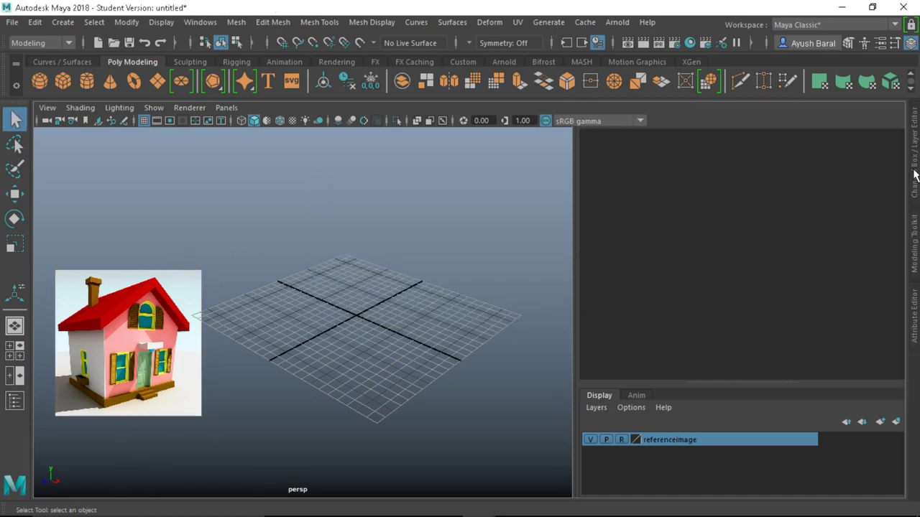
click(915, 180)
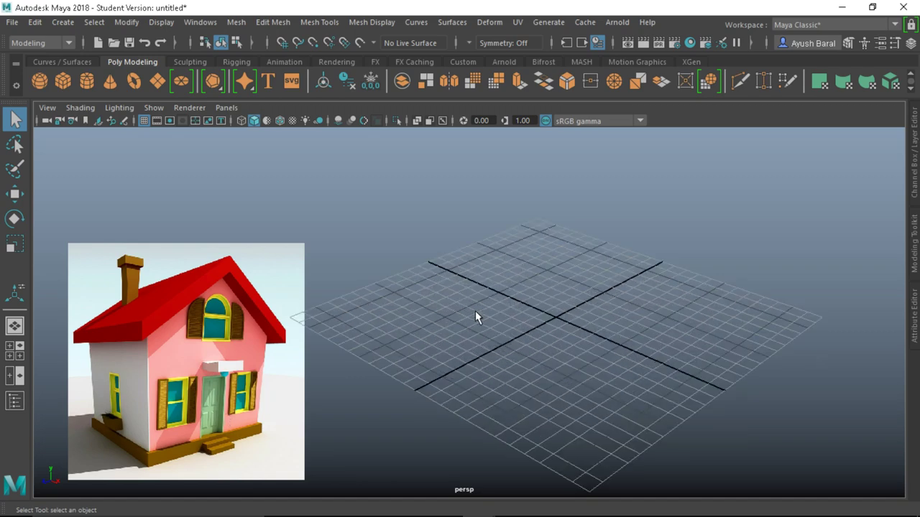
alt+drag(474, 316, 503, 356)
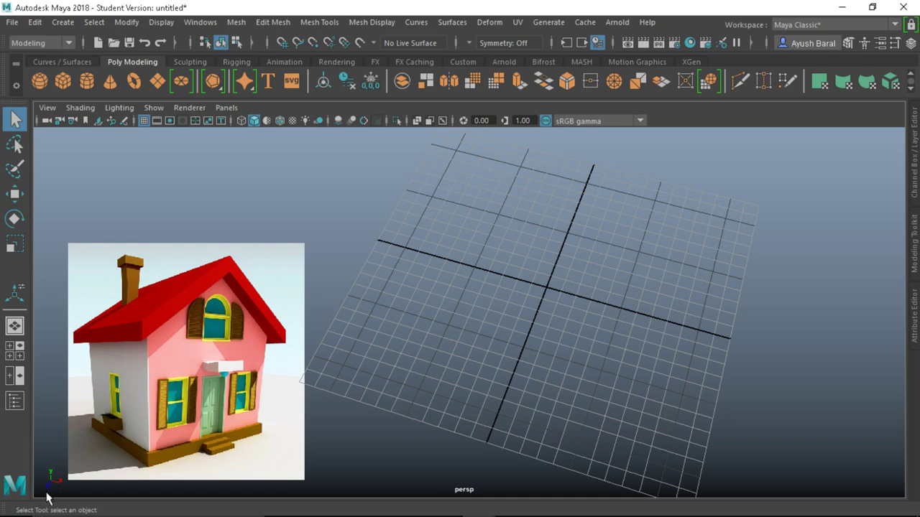
Step: Create a polygon cube at the grid centre and raise it about 0.5 in Y so it rests on the ground line
alt+drag(348, 376, 383, 330)
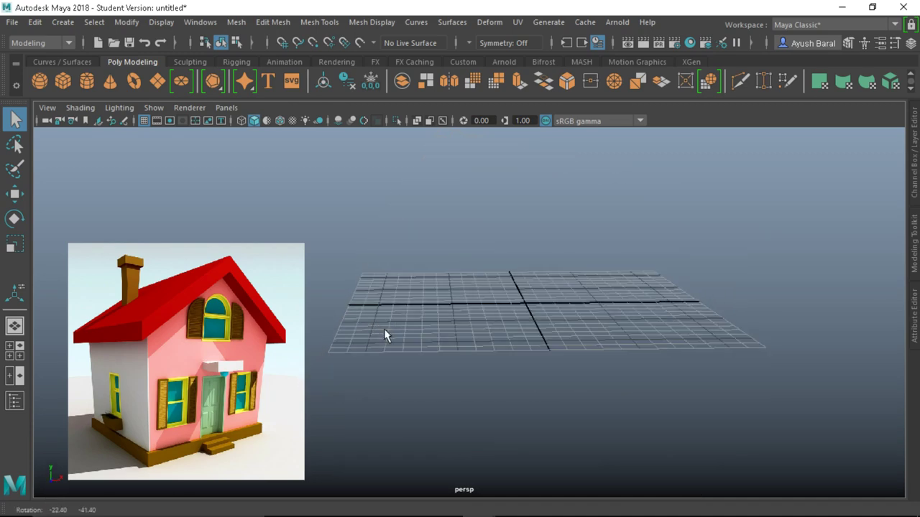
alt+drag(492, 256, 438, 287)
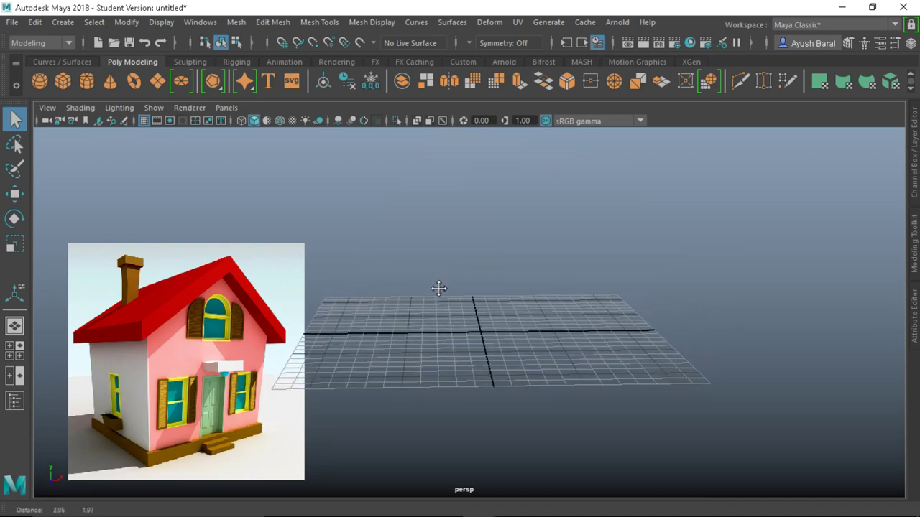
click(63, 85)
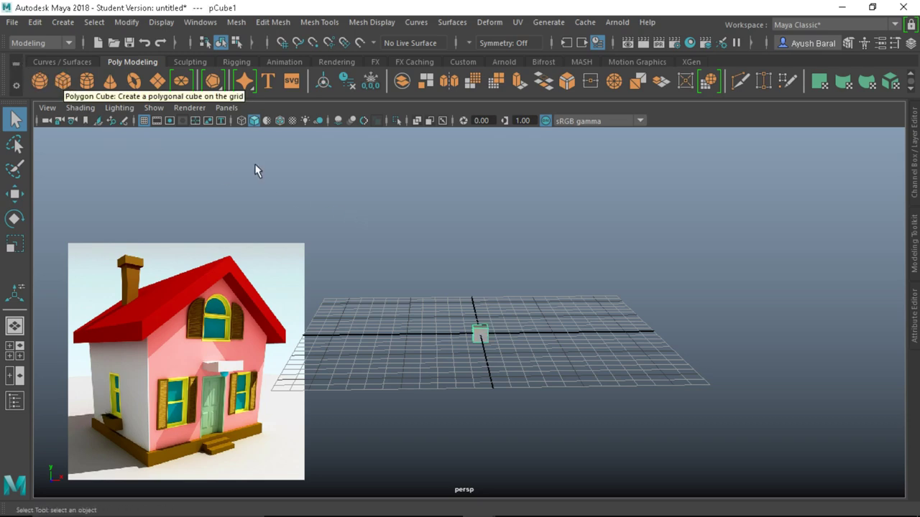
key(space)
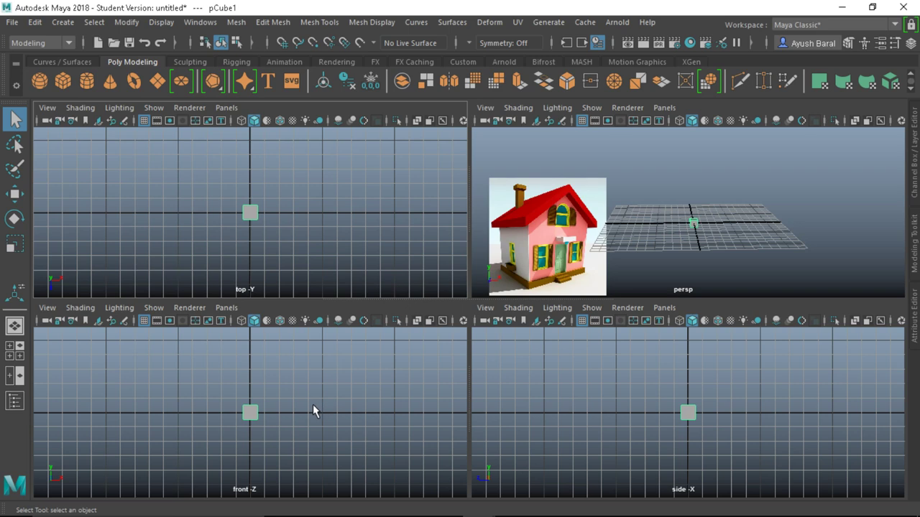
key(space)
scroll(300, 374, up, 3)
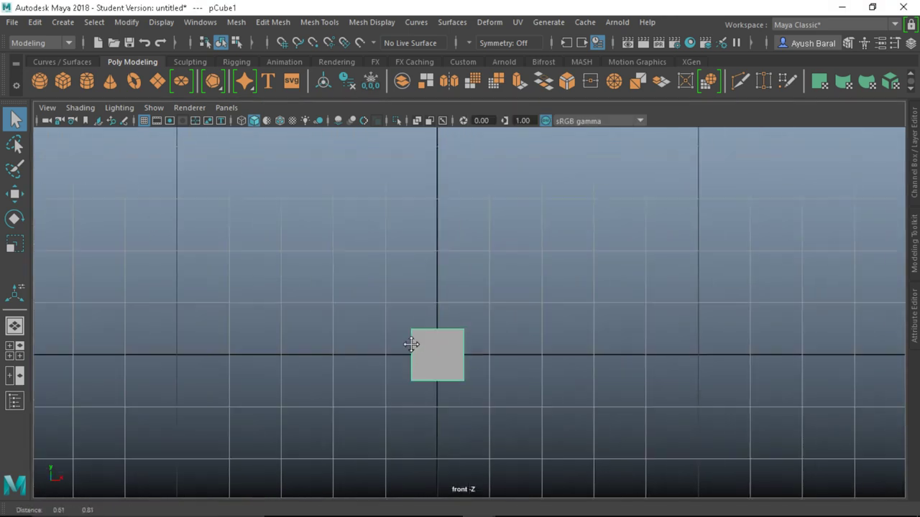
key(w)
drag(430, 286, 429, 276)
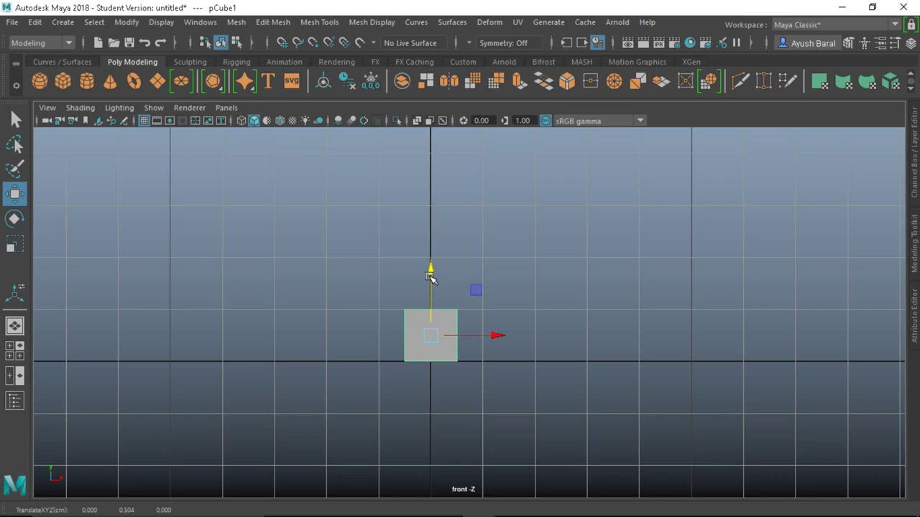
Step: Scale the cube equally in X and Z into a flat square base slab about as wide as the grid
key(r)
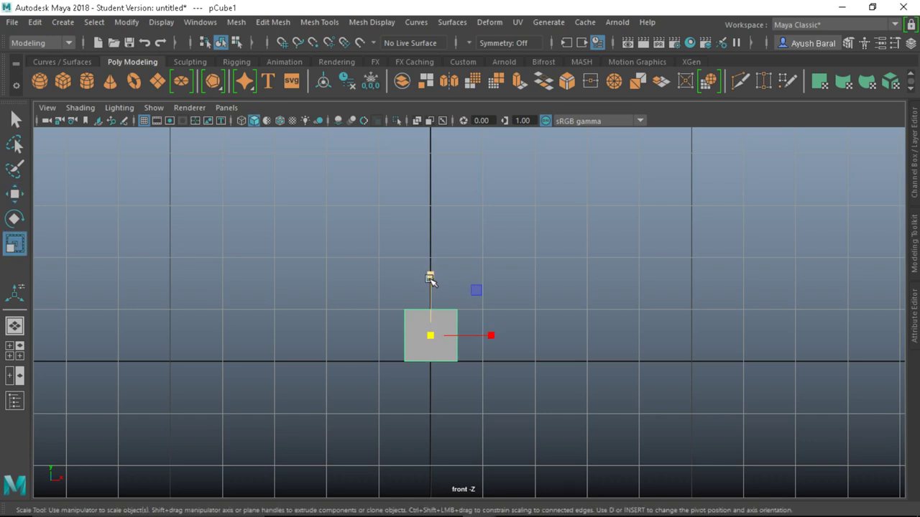
ctrl+drag(431, 275, 413, 120)
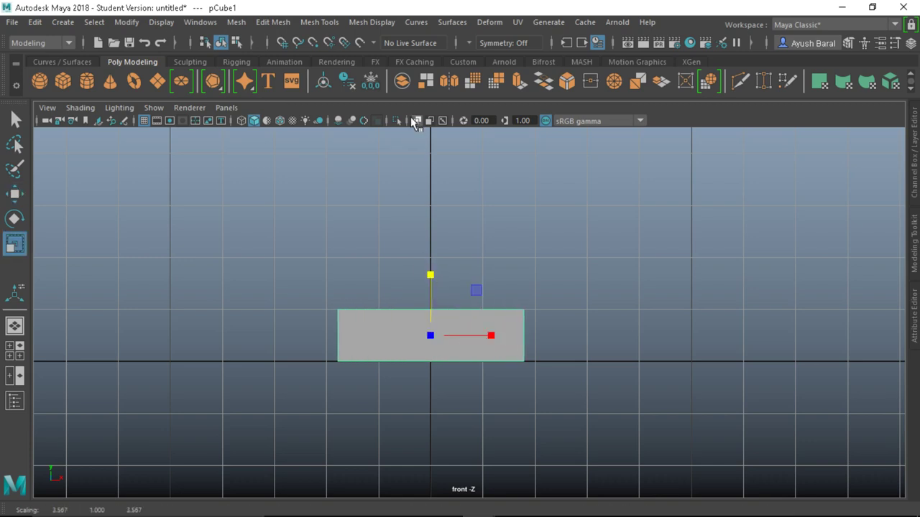
ctrl+drag(430, 275, 426, 66)
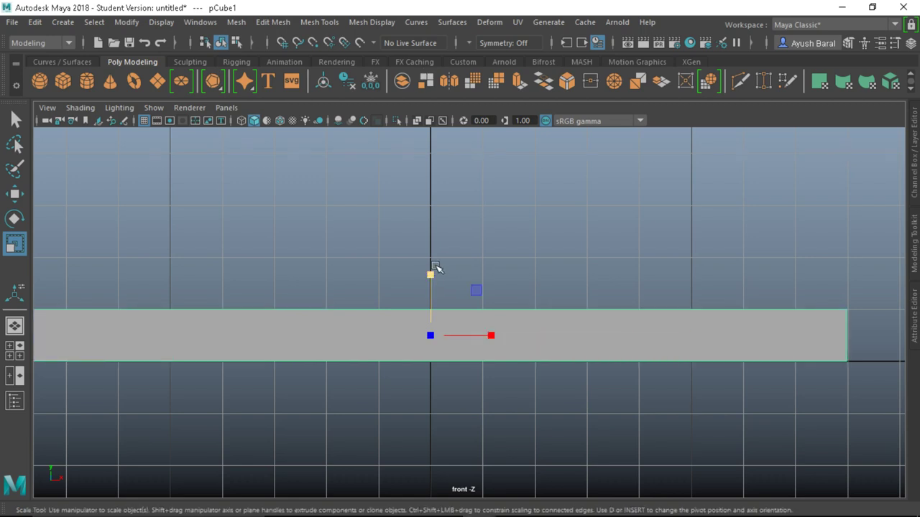
scroll(435, 268, down, 3)
ctrl+drag(447, 265, 437, 244)
key(space)
key(space)
scroll(546, 267, down, 3)
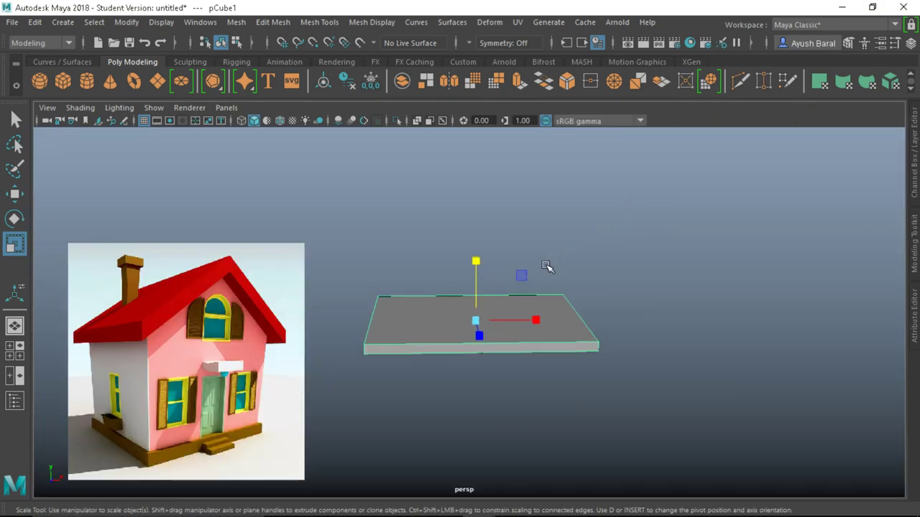
Step: Thicken the base slab by moving its top face upward in Y
alt+drag(485, 304, 550, 340)
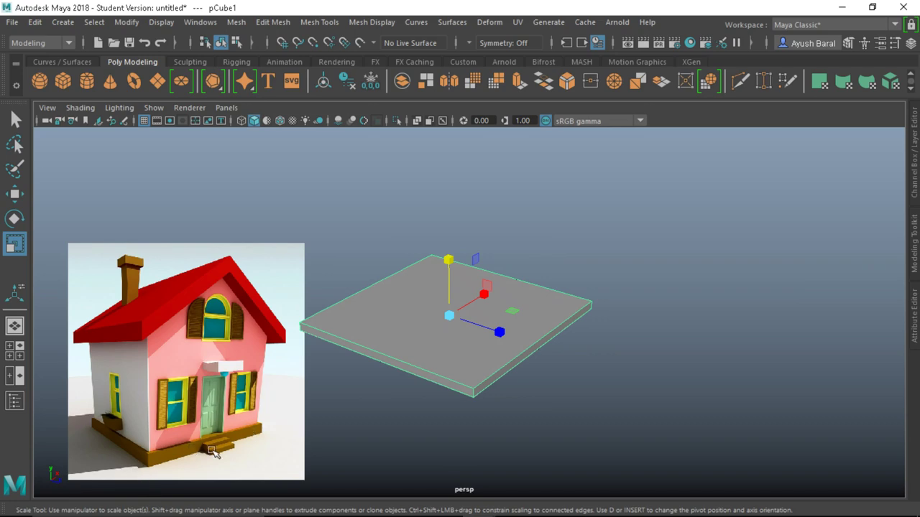
alt+drag(371, 339, 460, 327)
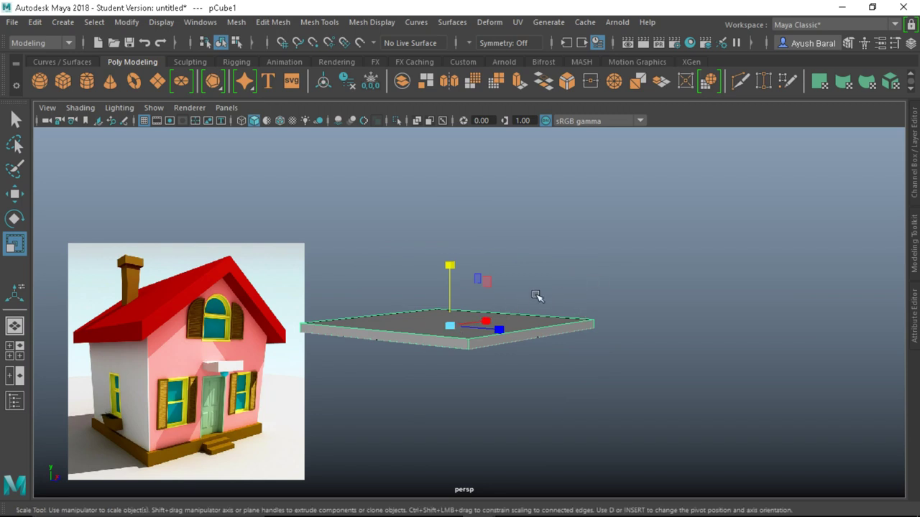
alt+drag(626, 277, 523, 333)
right_drag(523, 333, 528, 161)
click(487, 303)
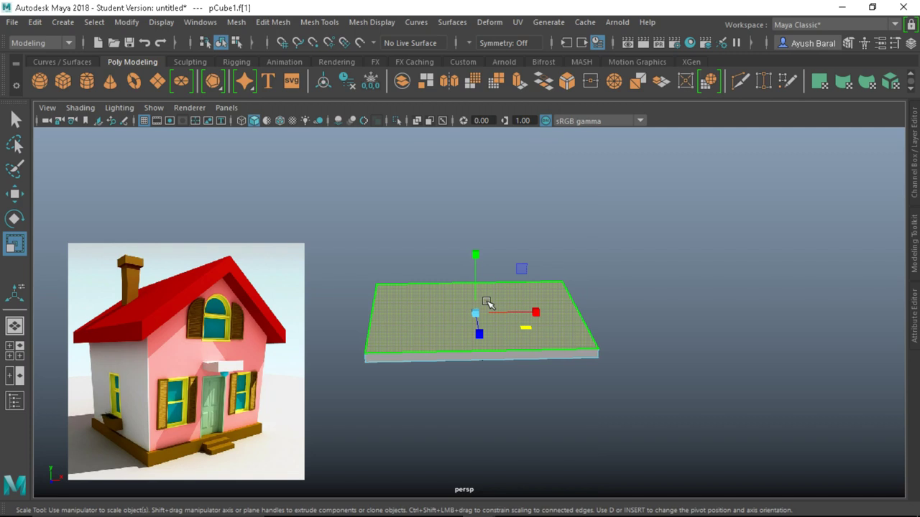
key(w)
drag(475, 258, 417, 359)
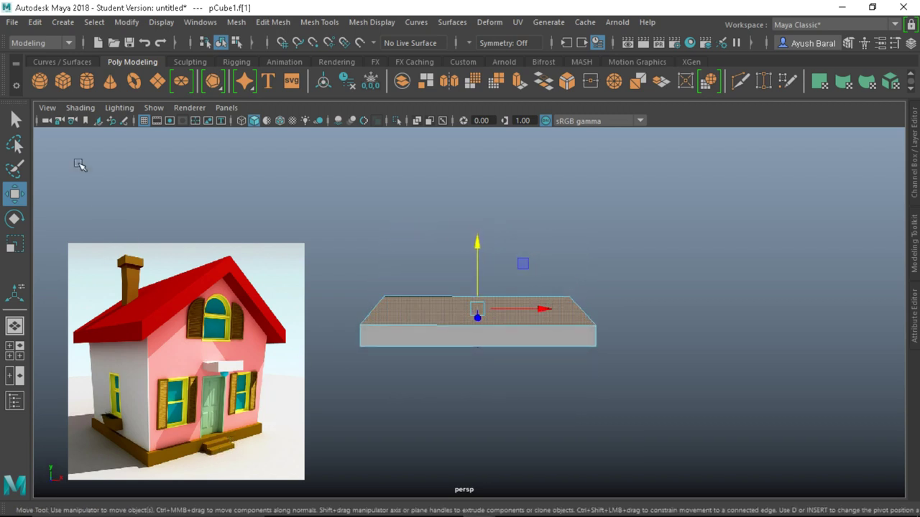
Step: Create a second cube and position it on the ground line against the middle of the base slab's front side
click(64, 82)
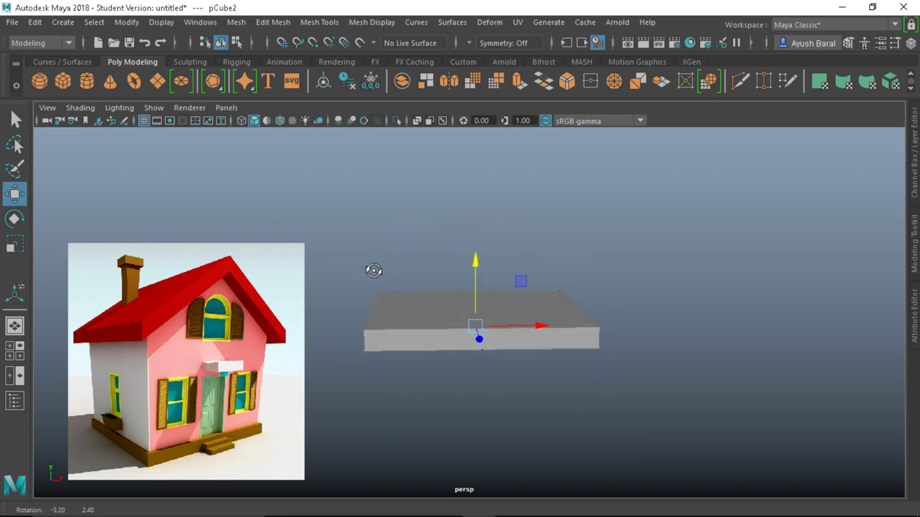
alt+drag(370, 266, 496, 286)
drag(498, 334, 596, 357)
key(space)
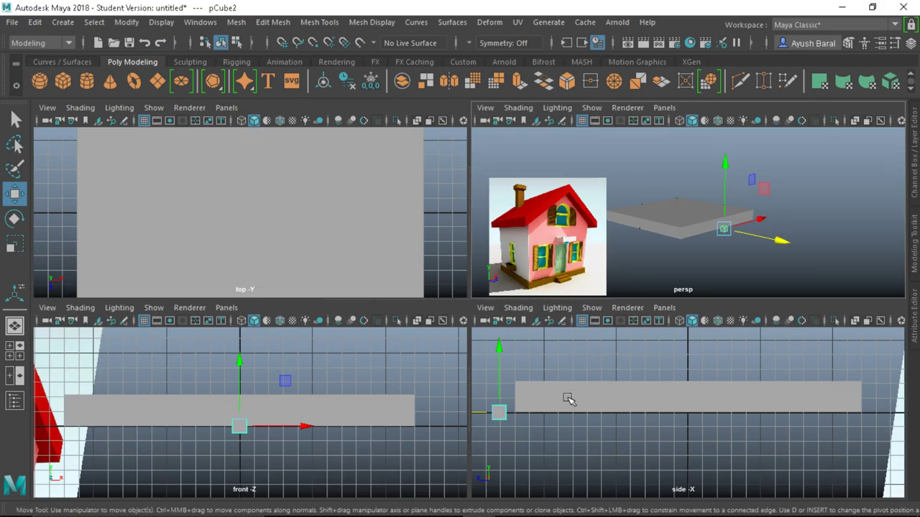
key(space)
scroll(268, 316, up, 2)
alt+middle_drag(233, 330, 543, 407)
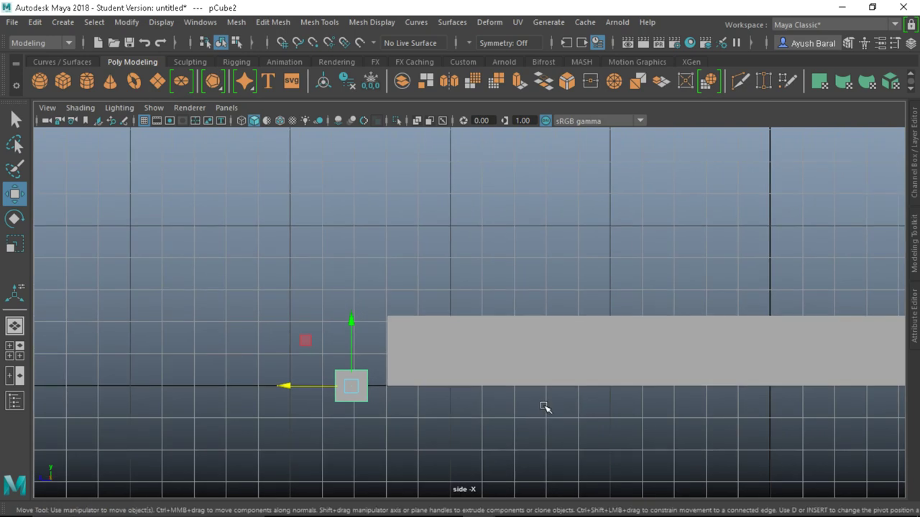
scroll(543, 408, up, 1)
drag(324, 399, 349, 384)
Step: Raise the top vertices of the small cube to slightly below the top of the base slab
right_drag(345, 366, 281, 122)
drag(221, 256, 427, 382)
drag(355, 319, 355, 295)
key(space)
key(space)
mouse_move(482, 355)
alt+mouse_down()
mouse_move(567, 348)
mouse_move(498, 364)
mouse_move(473, 353)
alt+mouse_up()
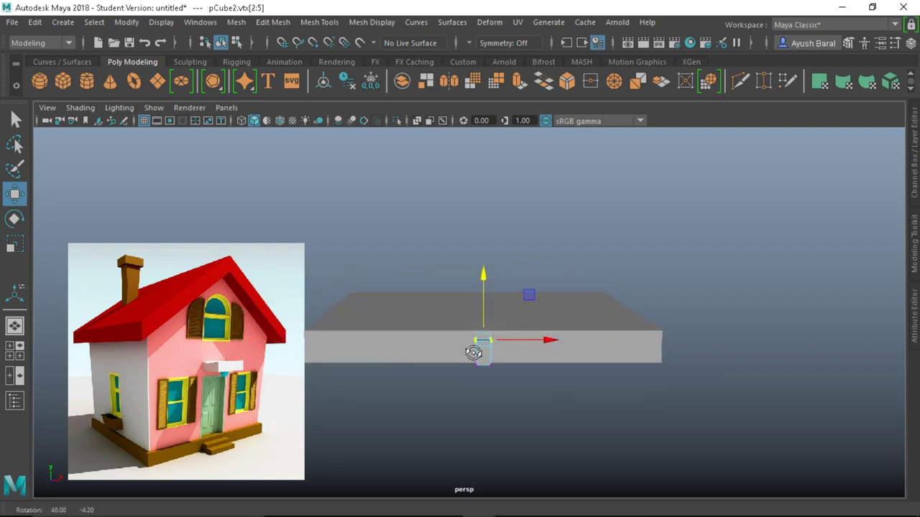
Step: Return the small cube to object selection and scale it about 5.1 times in X to form a wide entrance step
right_drag(465, 347, 567, 86)
key(r)
drag(530, 350, 683, 363)
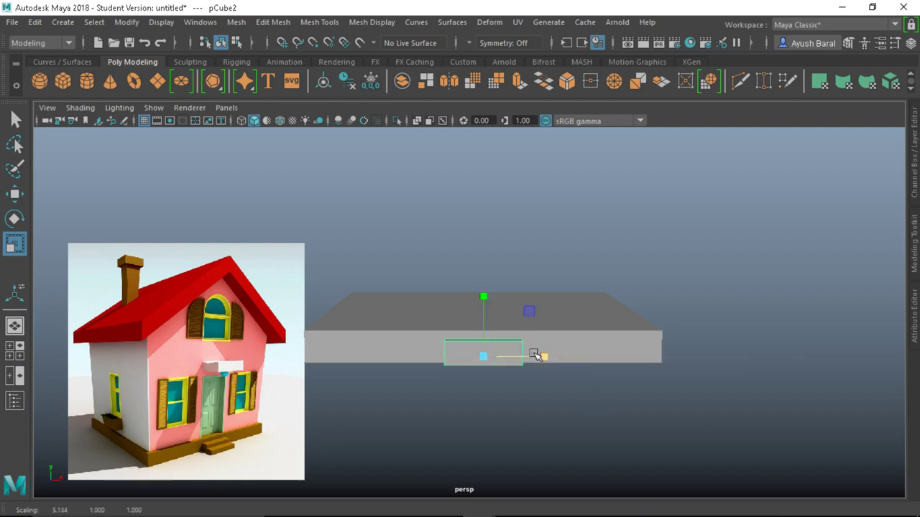
alt+drag(551, 355, 424, 381)
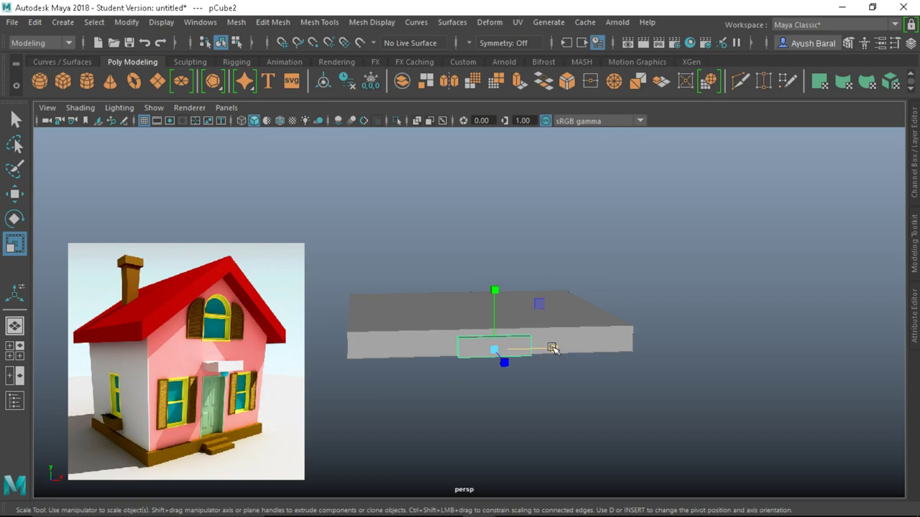
alt+drag(544, 345, 446, 378)
Step: Duplicate the entrance step and move the copy forward in Z to about 13.46, directly against the original's front
key(space)
key(space)
scroll(421, 395, up, 2)
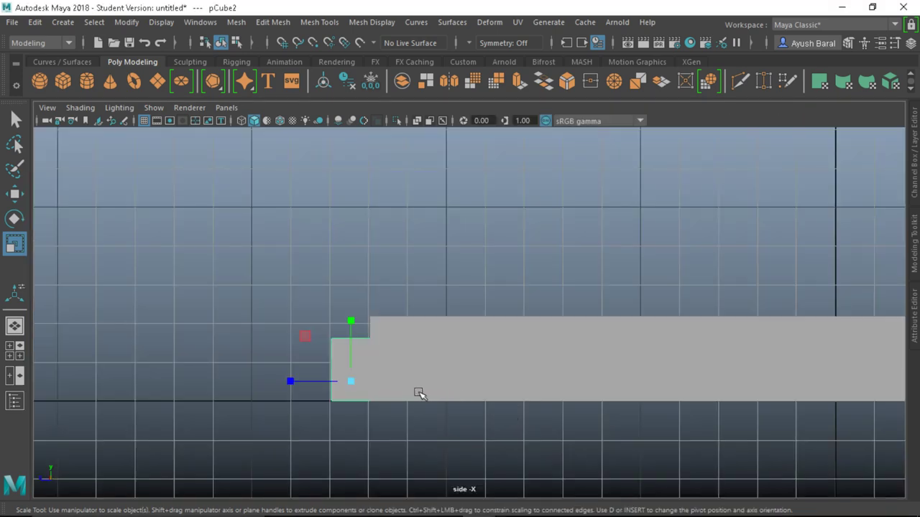
key(q)
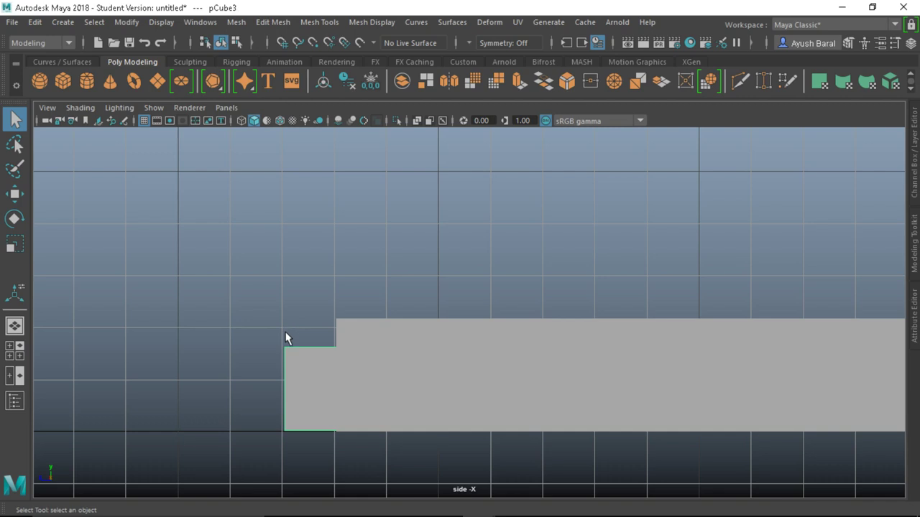
key(w)
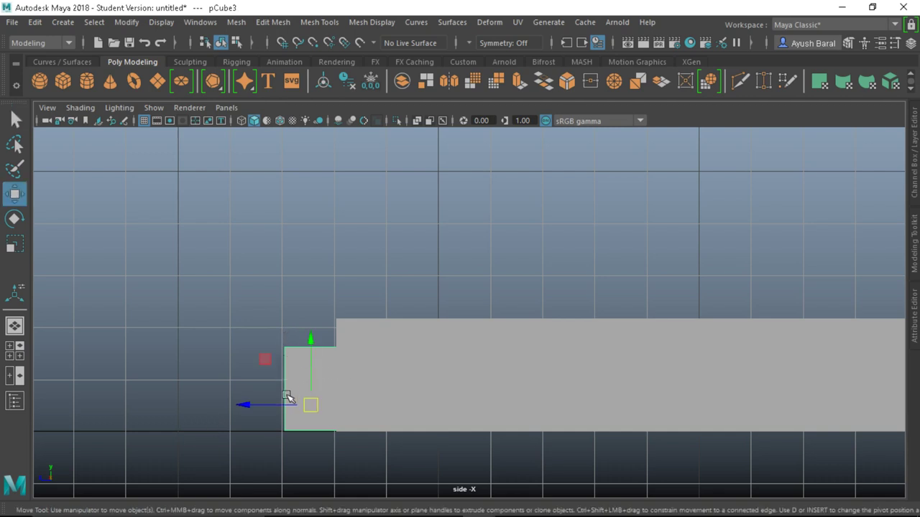
shift+drag(277, 406, 223, 408)
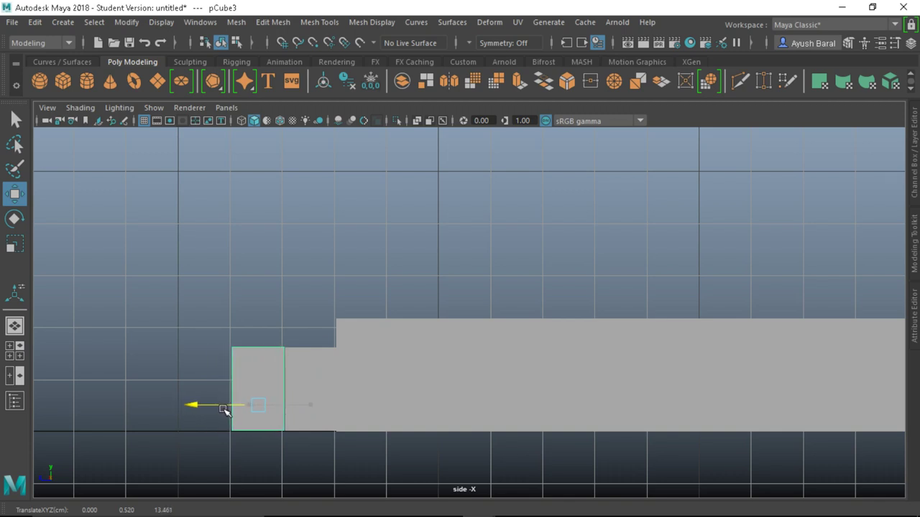
shift+drag(223, 409, 224, 409)
Step: Lower the top vertices of the front step to about half the height of the step behind it
right_drag(275, 349, 214, 117)
drag(169, 261, 304, 363)
drag(172, 280, 295, 349)
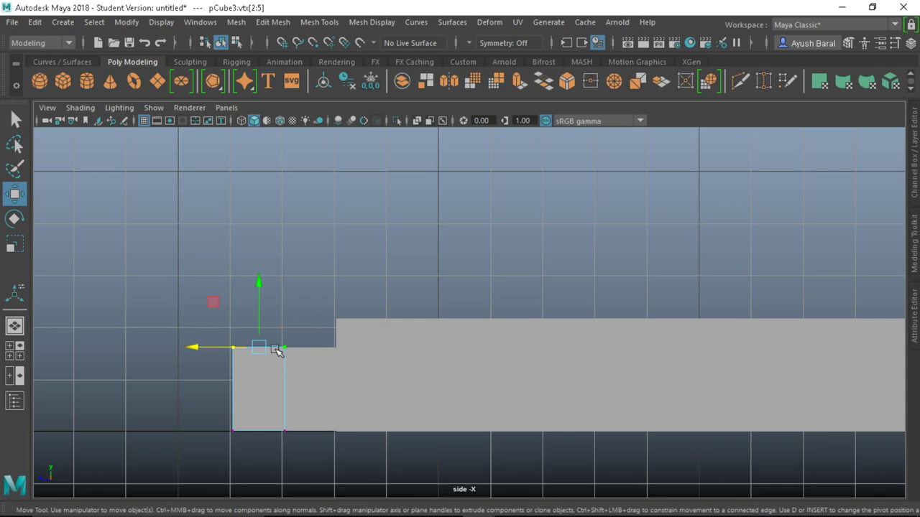
drag(255, 278, 258, 323)
key(space)
key(space)
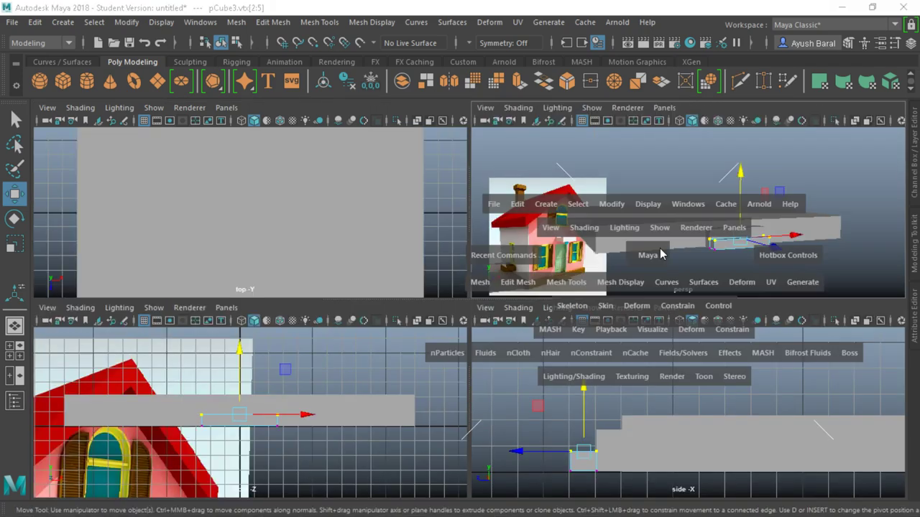
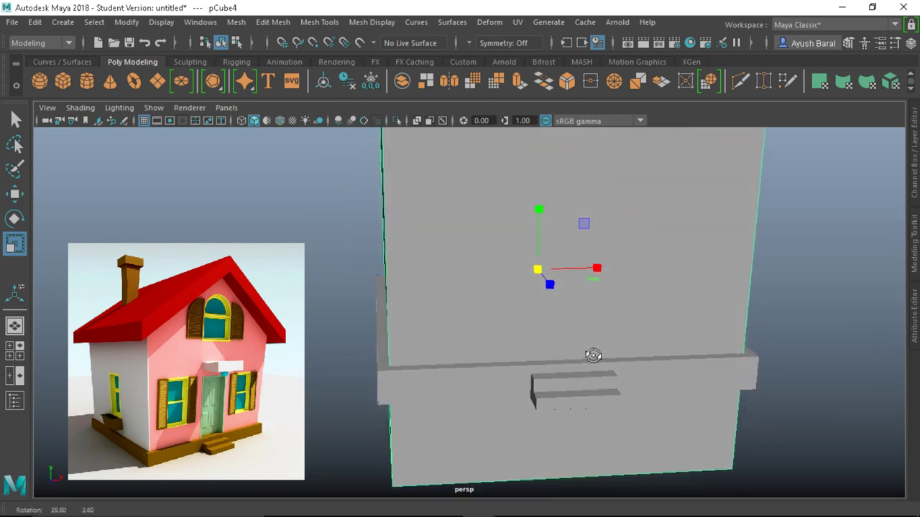
Step: Raise the bottom vertices of the large house-body cube so it no longer extends below the base slab
scroll(602, 335, down, 5)
right_drag(555, 300, 419, 64)
alt+drag(625, 394, 629, 395)
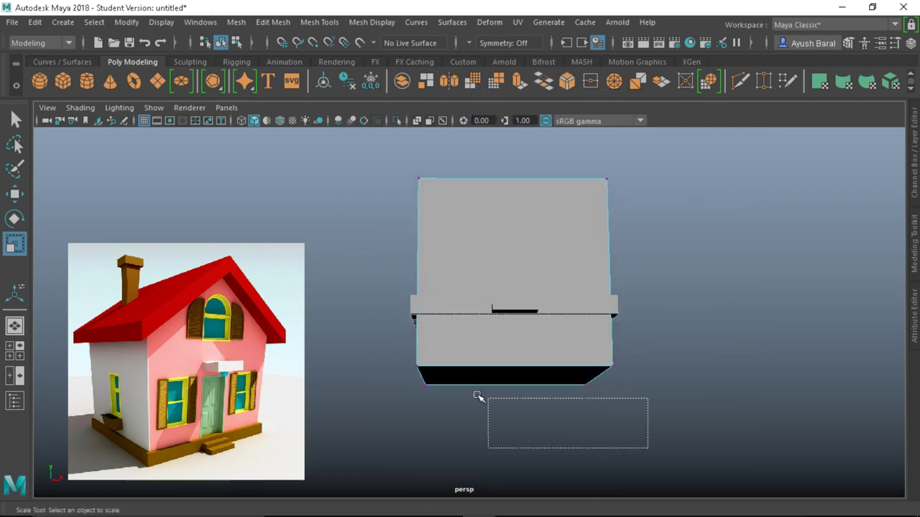
drag(478, 396, 460, 374)
key(w)
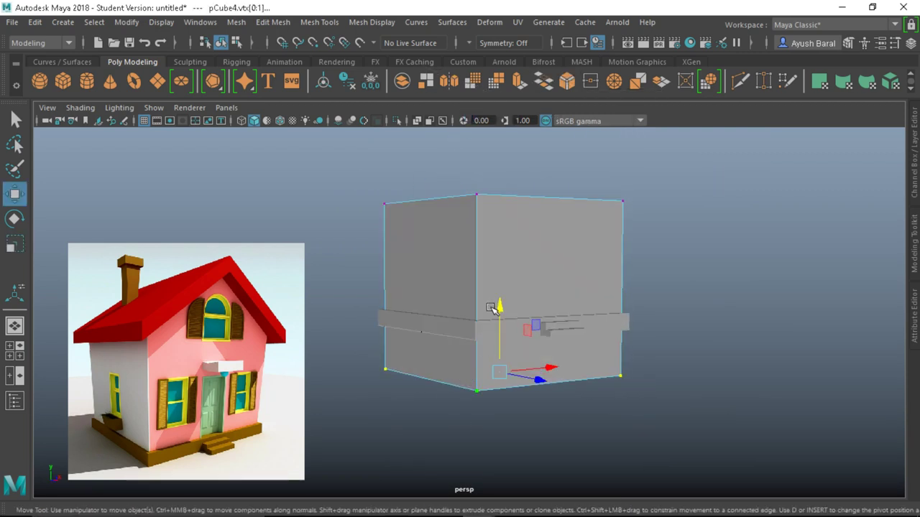
drag(490, 307, 458, 343)
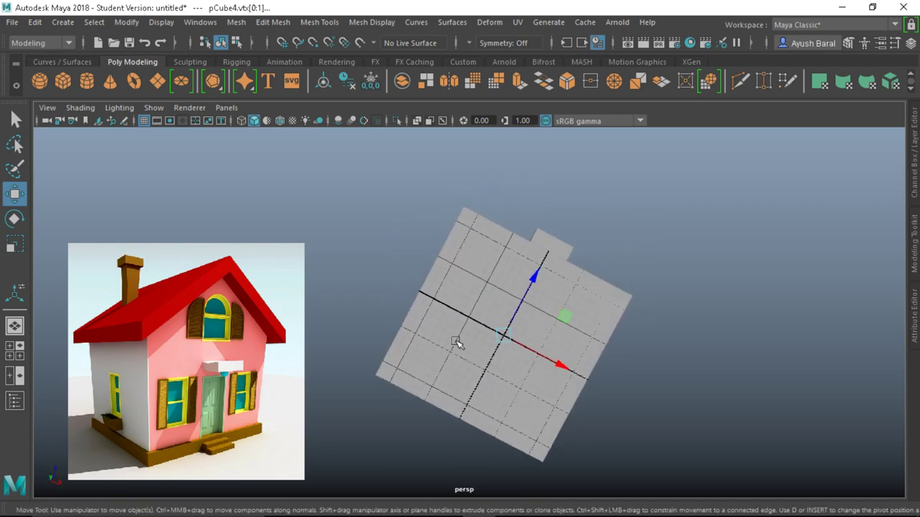
Step: Delete the bottom faces of the base slab and the house-body cube
right_click(452, 329)
right_drag(450, 141, 452, 153)
click(483, 281)
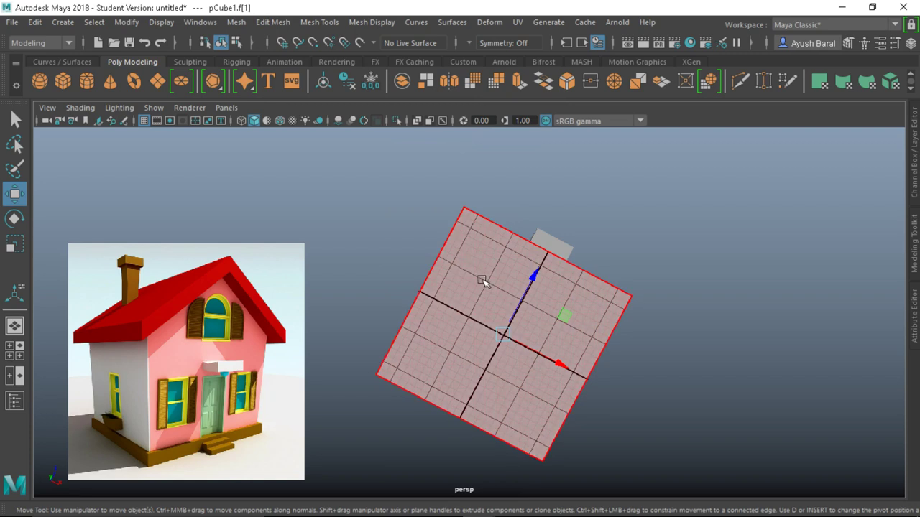
alt+drag(483, 281, 461, 353)
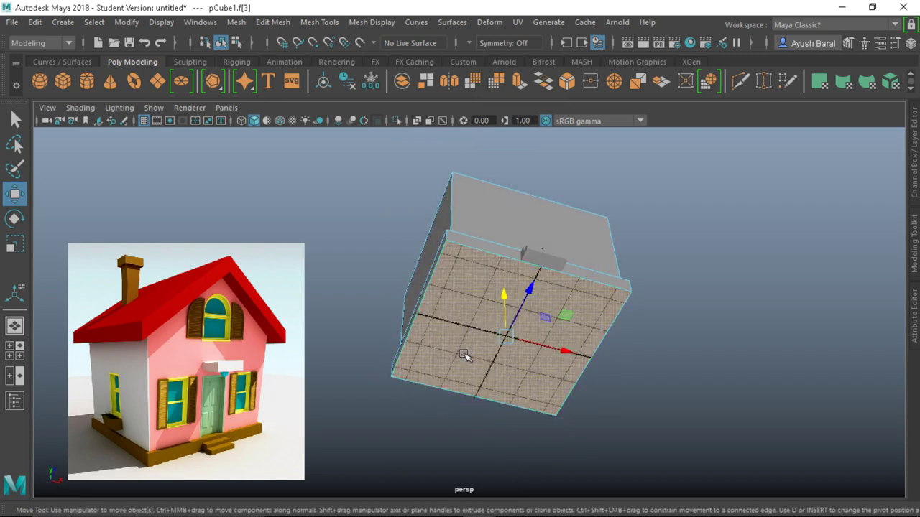
key(Delete)
scroll(465, 355, up, 4)
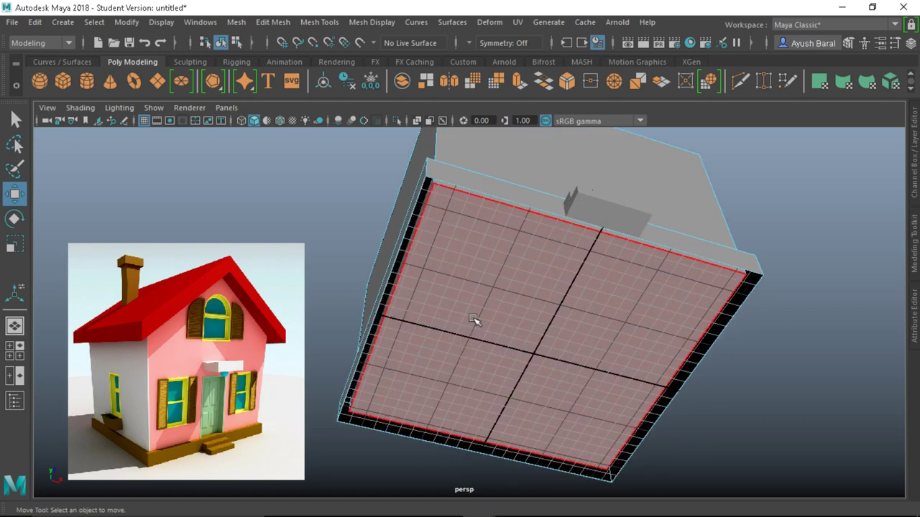
click(473, 319)
key(Delete)
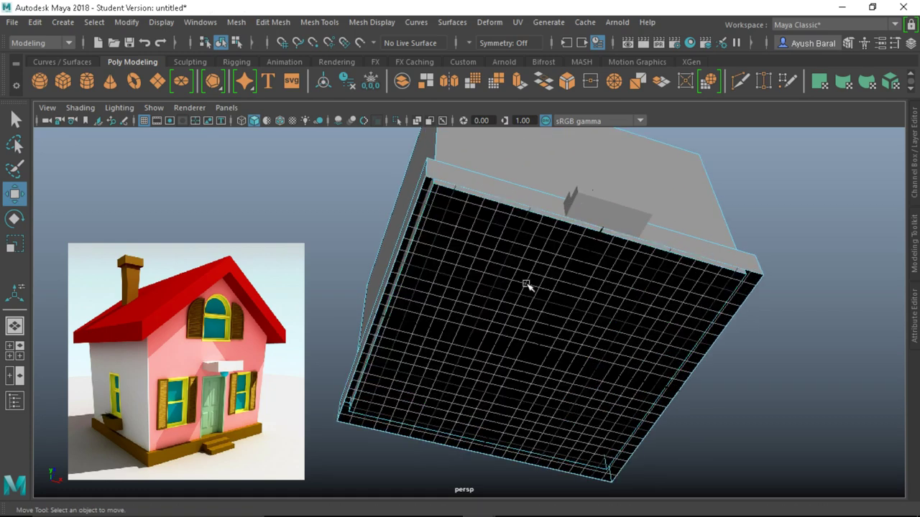
Step: Delete the bottom face of the front entrance step
alt+drag(527, 286, 571, 240)
right_drag(642, 229, 638, 149)
click(649, 238)
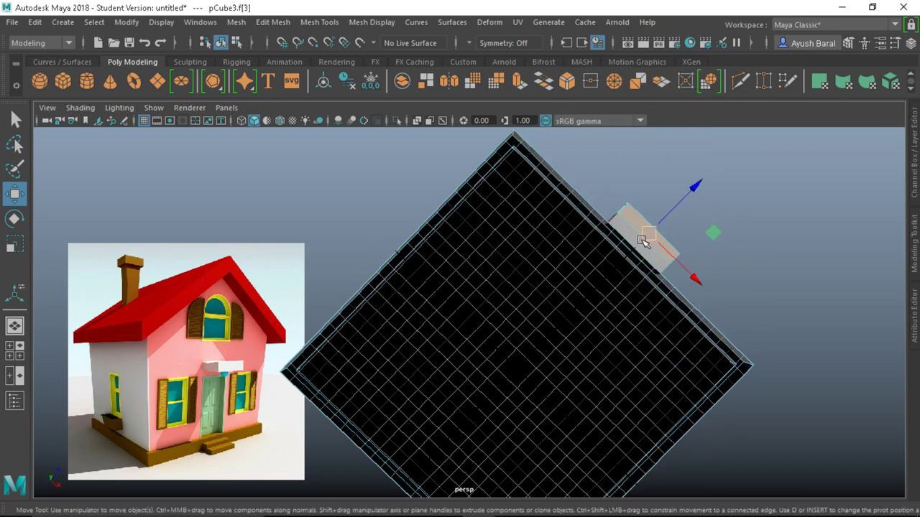
click(632, 238)
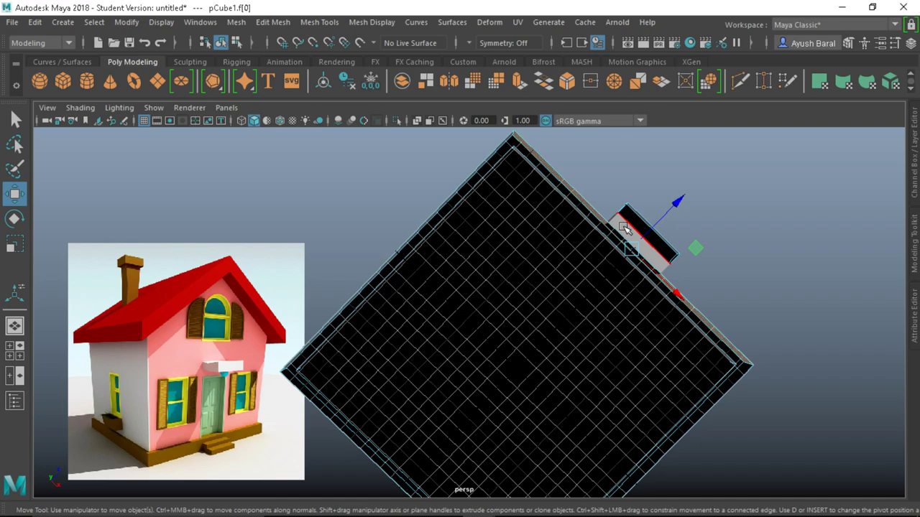
Step: Delete the bottom face of the entrance step nearest the base slab
key(q)
click(626, 230)
scroll(733, 253, up, 5)
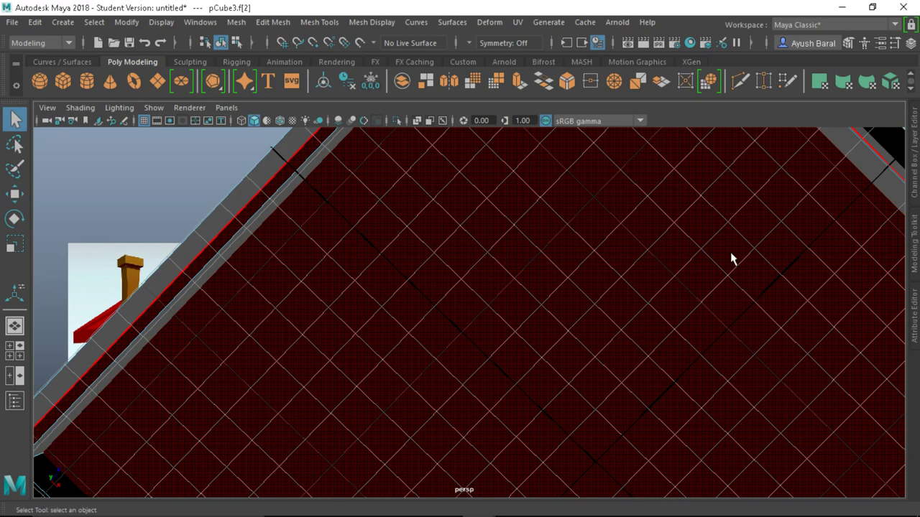
alt+drag(731, 259, 702, 271)
alt+middle_drag(726, 265, 618, 503)
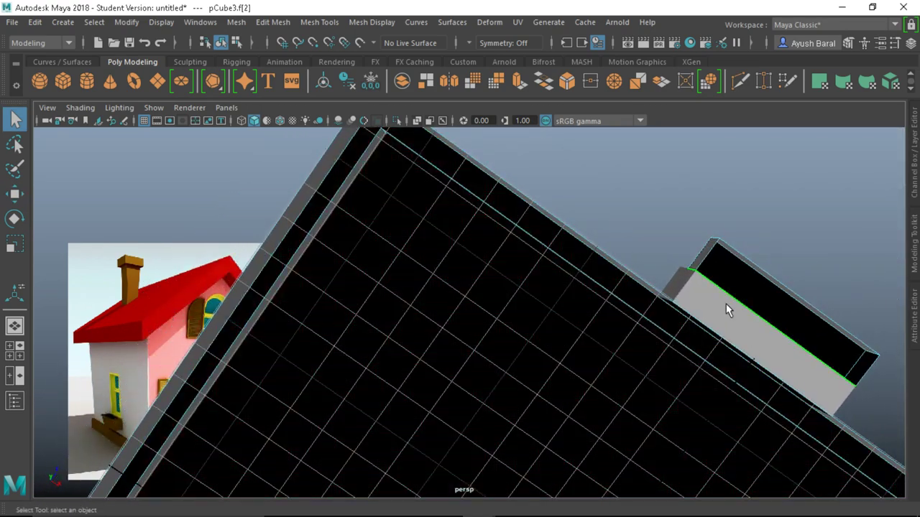
click(725, 317)
alt+drag(725, 317, 724, 338)
right_drag(725, 338, 703, 200)
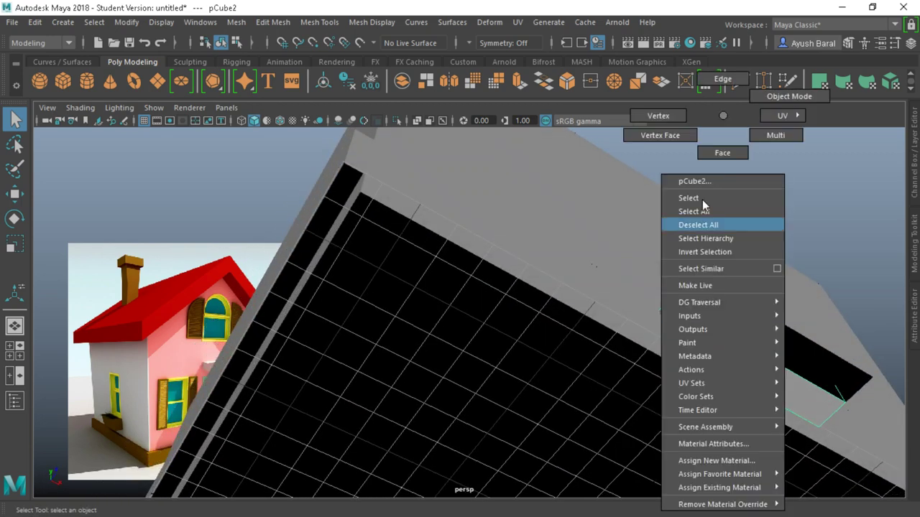
click(722, 153)
click(717, 353)
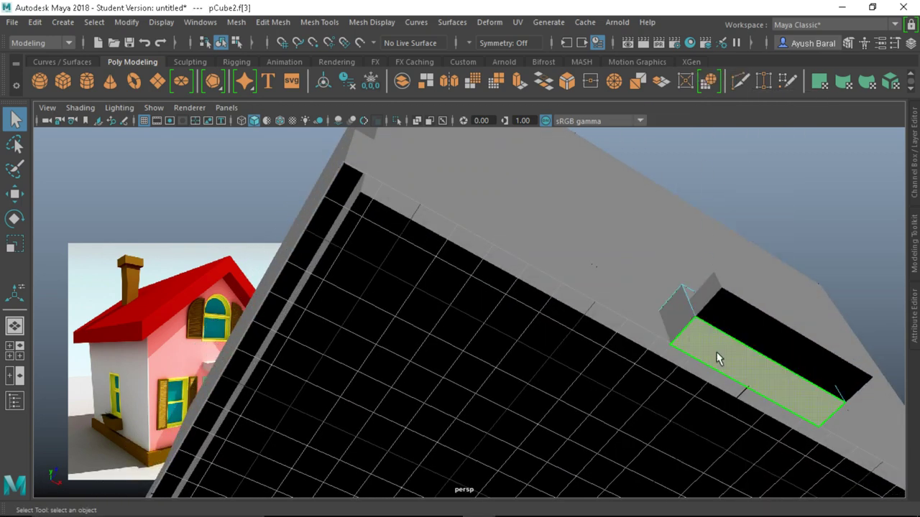
key(Delete)
Step: Insert a single centred edge loop running front to back through the house body, using Multiple edge loops with the number set to 1
alt+right_drag(777, 341, 733, 328)
alt+drag(733, 334, 683, 405)
right_drag(569, 314, 602, 106)
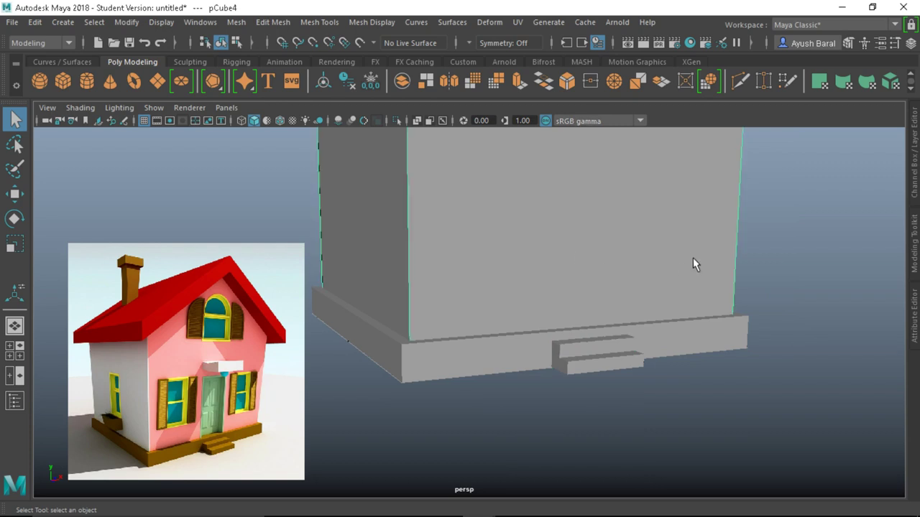
alt+drag(693, 257, 441, 300)
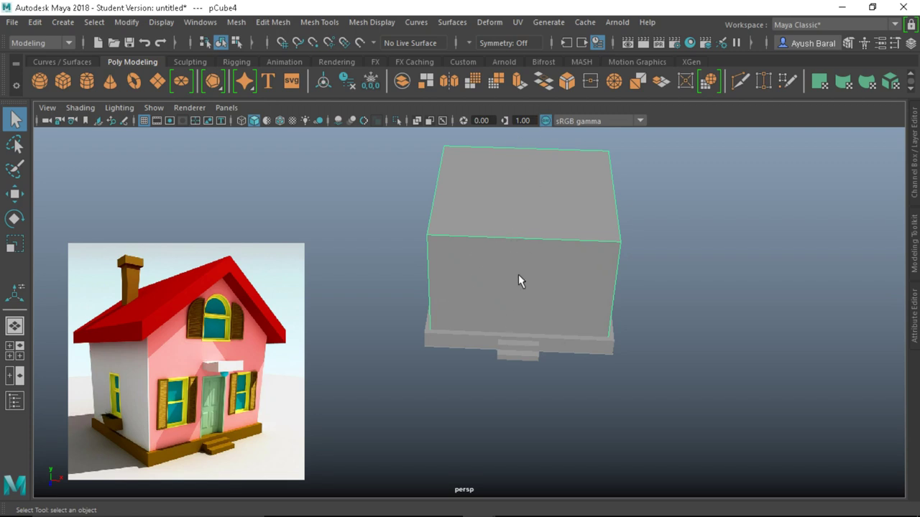
alt+drag(519, 310, 528, 269)
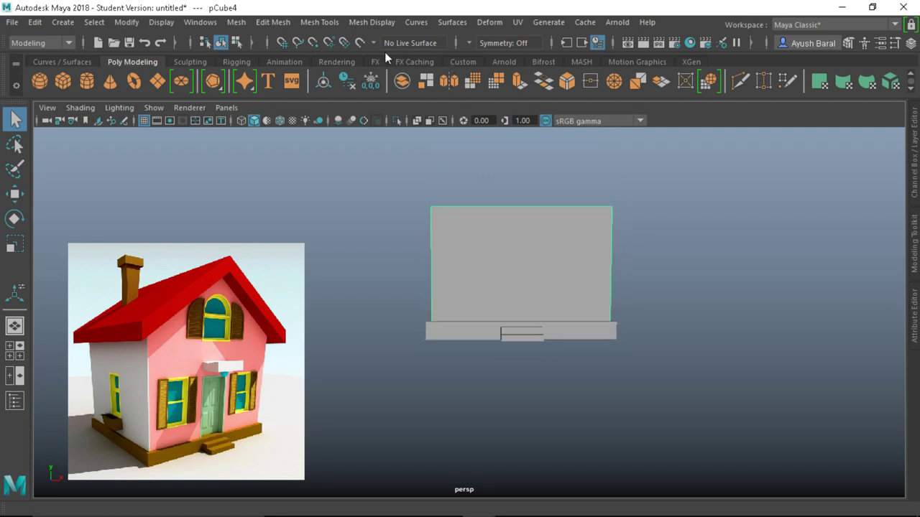
click(320, 22)
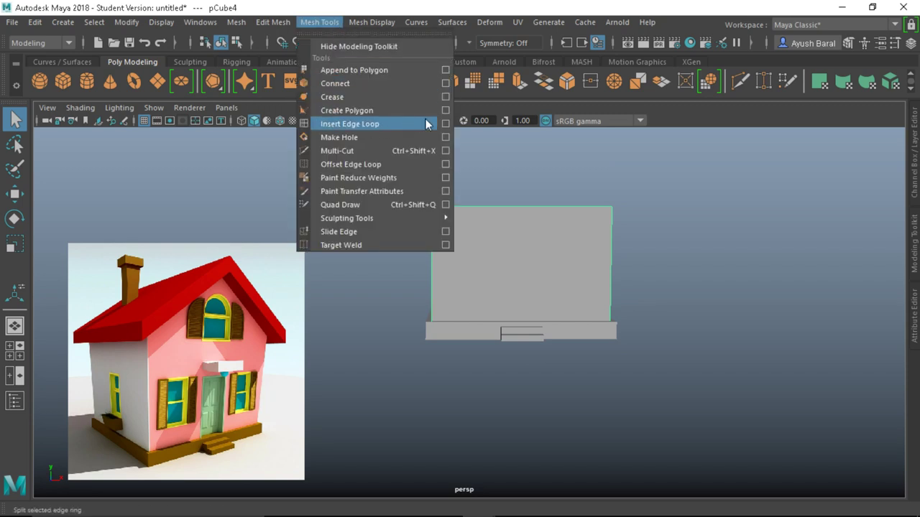
click(445, 125)
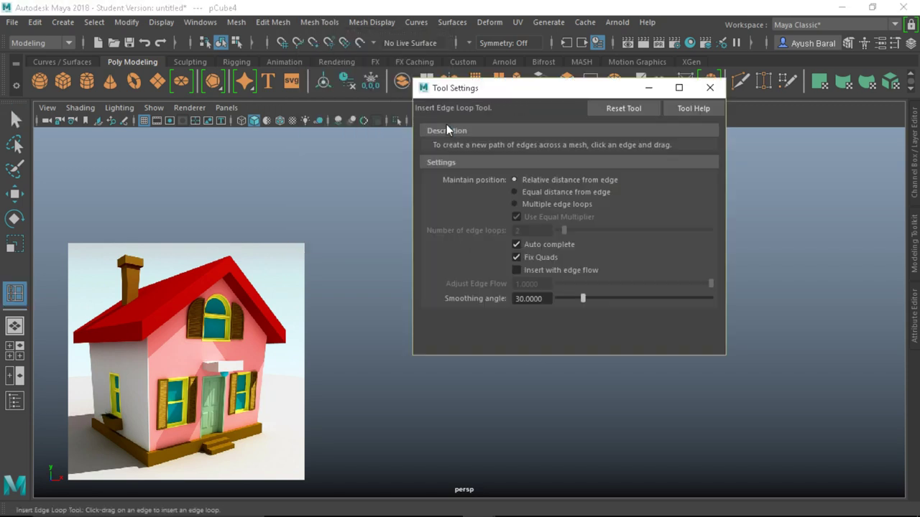
click(533, 206)
double_click(532, 230)
text(1)
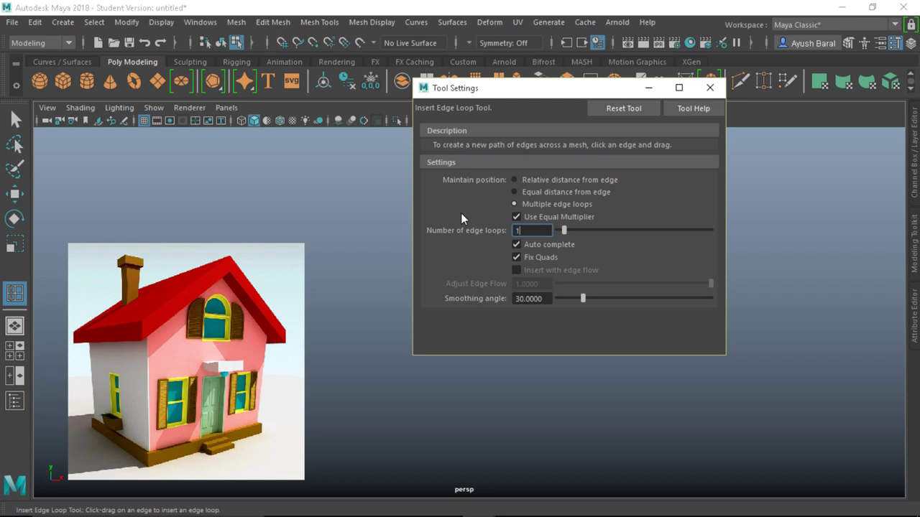
key(Return)
click(701, 94)
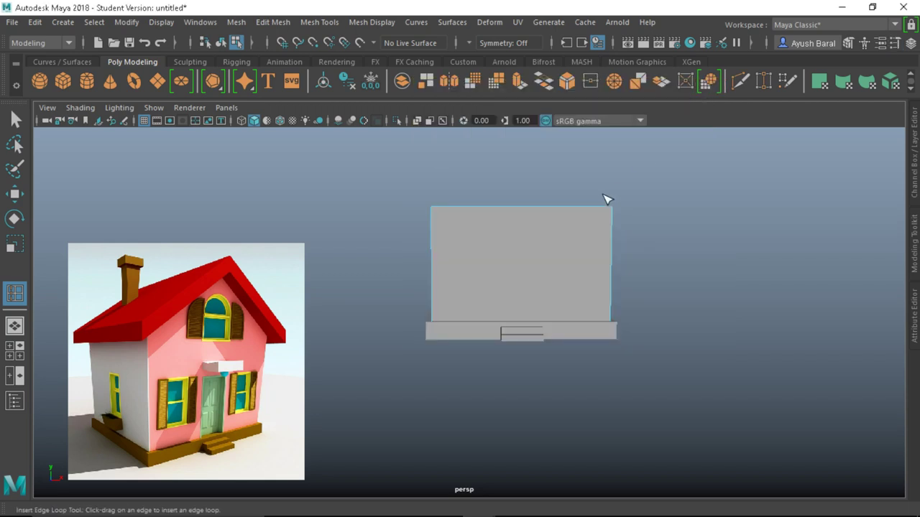
click(534, 218)
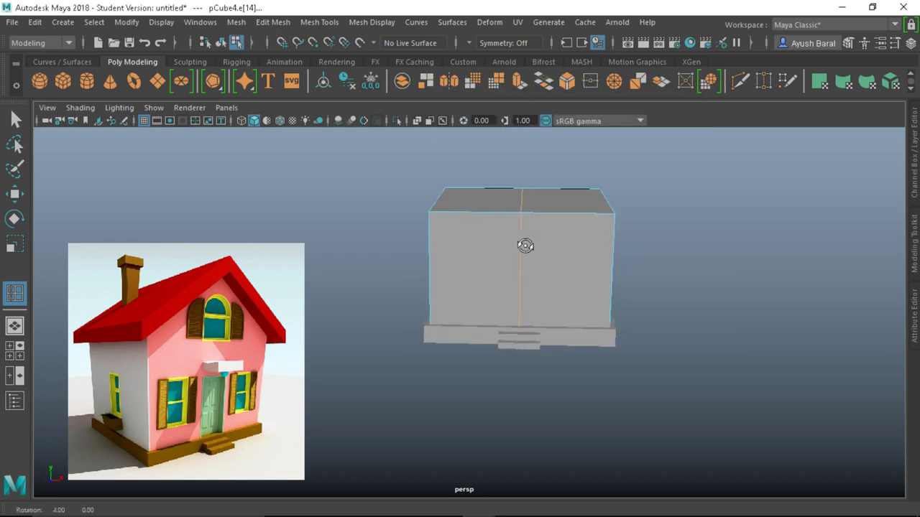
Step: Raise the two top centre vertices of the house body to form a gable peak like the reference house
right_drag(506, 116, 444, 116)
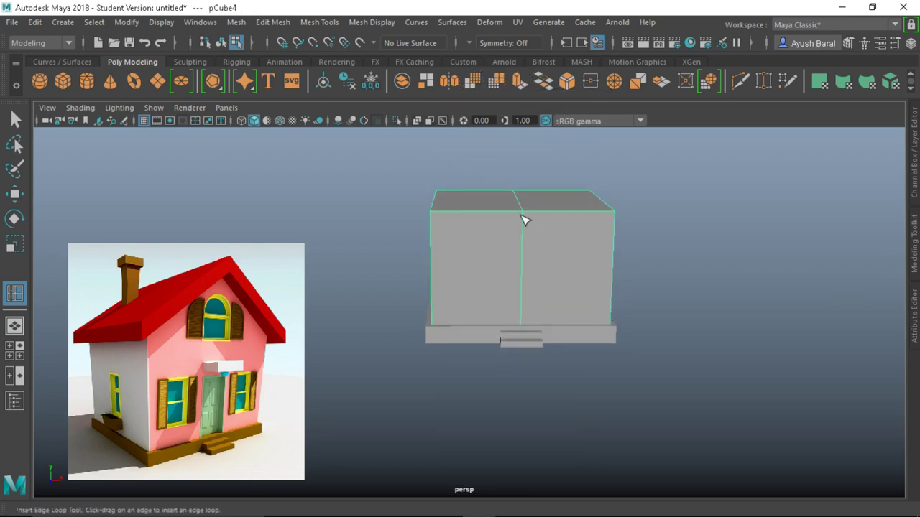
right_drag(523, 216, 459, 86)
key(w)
drag(484, 176, 526, 221)
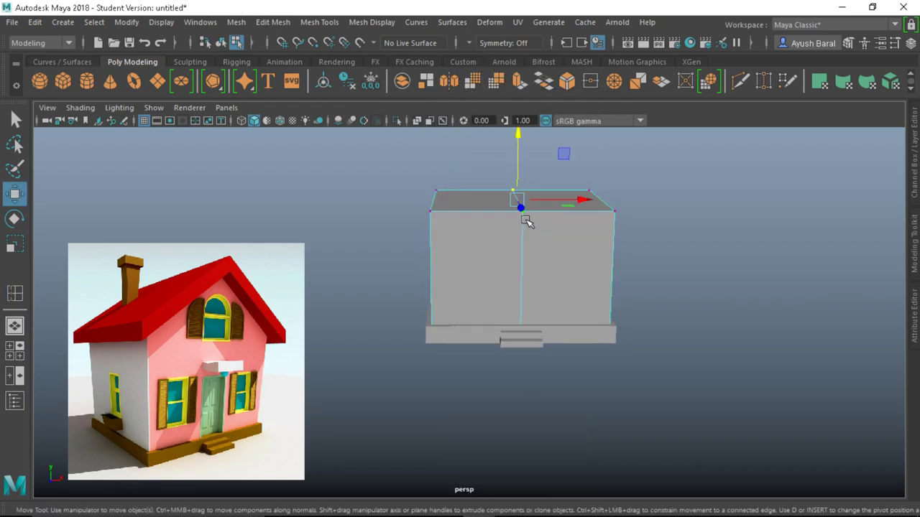
drag(516, 164, 520, 103)
scroll(541, 244, down, 3)
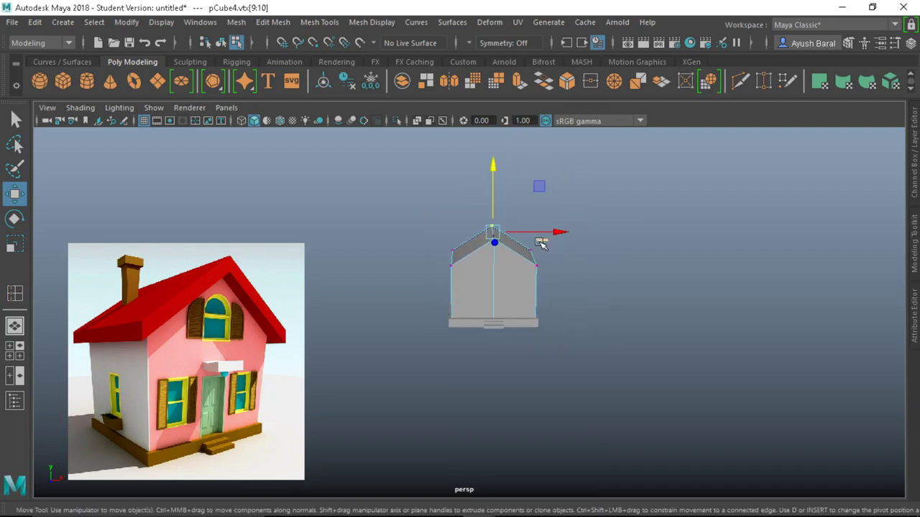
alt+drag(493, 169, 422, 265)
scroll(470, 228, down, 3)
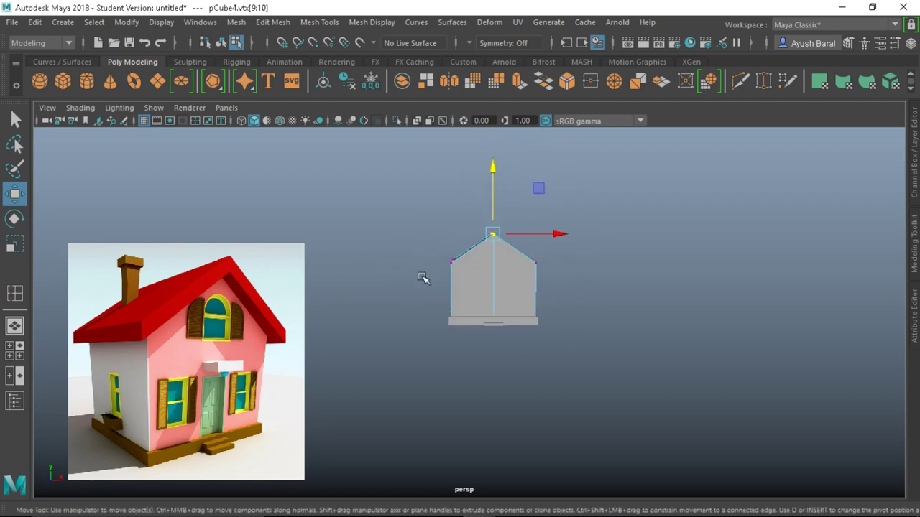
scroll(424, 276, up, 2)
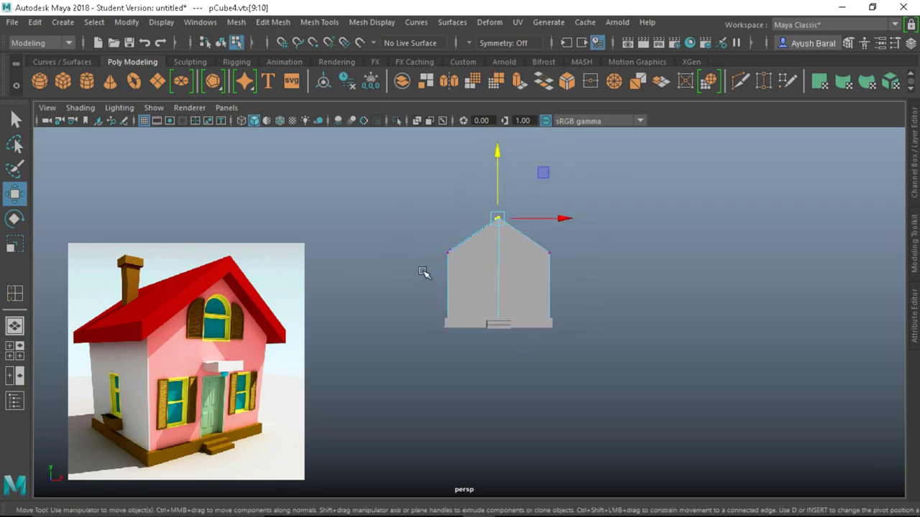
scroll(429, 266, up, 2)
alt+middle_drag(429, 267, 427, 314)
alt+drag(427, 314, 453, 349)
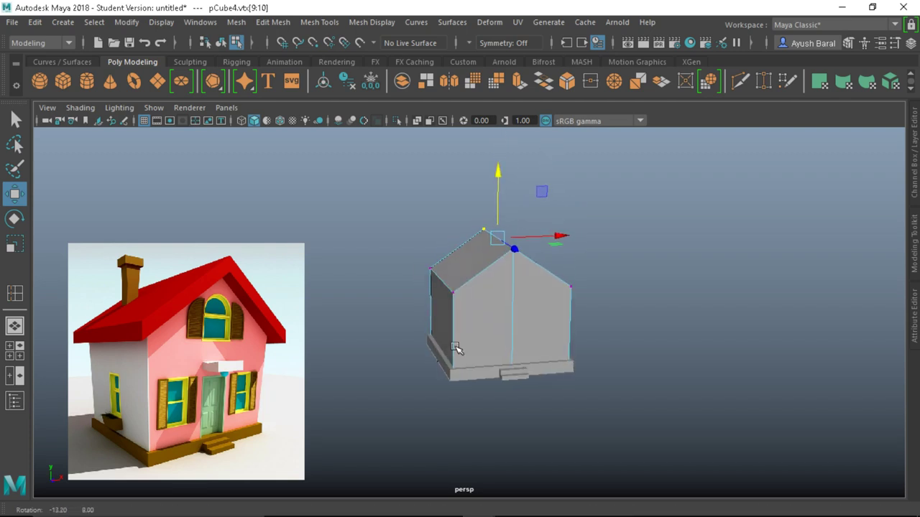
Step: Duplicate the two sloped top faces of the house body for the roof
right_drag(472, 255, 468, 148)
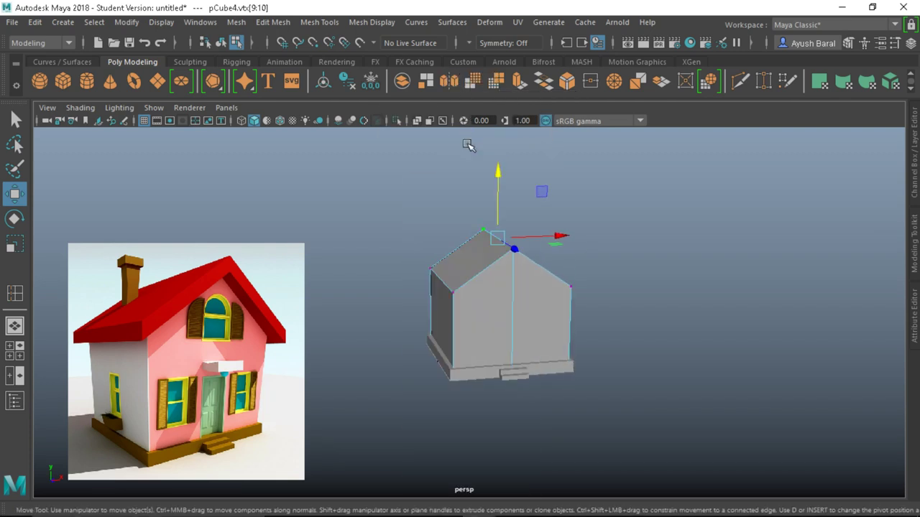
click(452, 263)
alt+drag(538, 284, 563, 284)
key(q)
shift+click(557, 280)
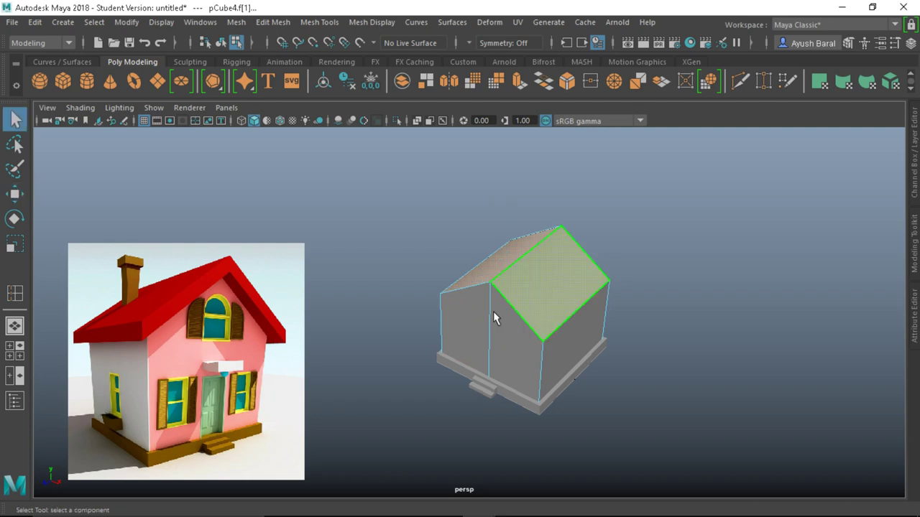
alt+drag(493, 318, 424, 352)
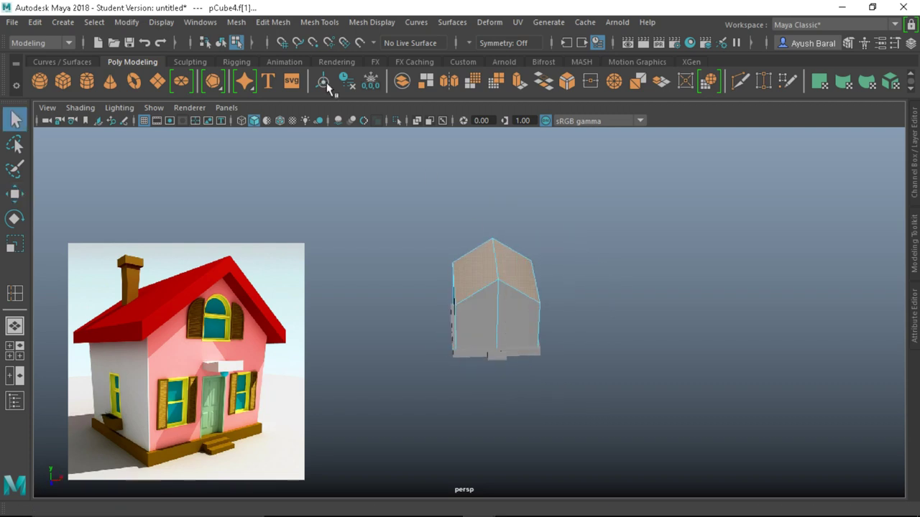
click(273, 22)
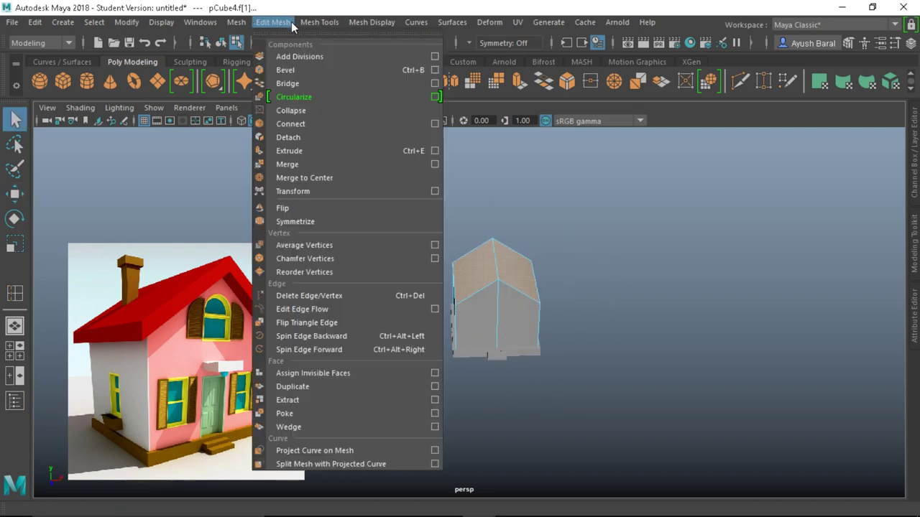
click(290, 387)
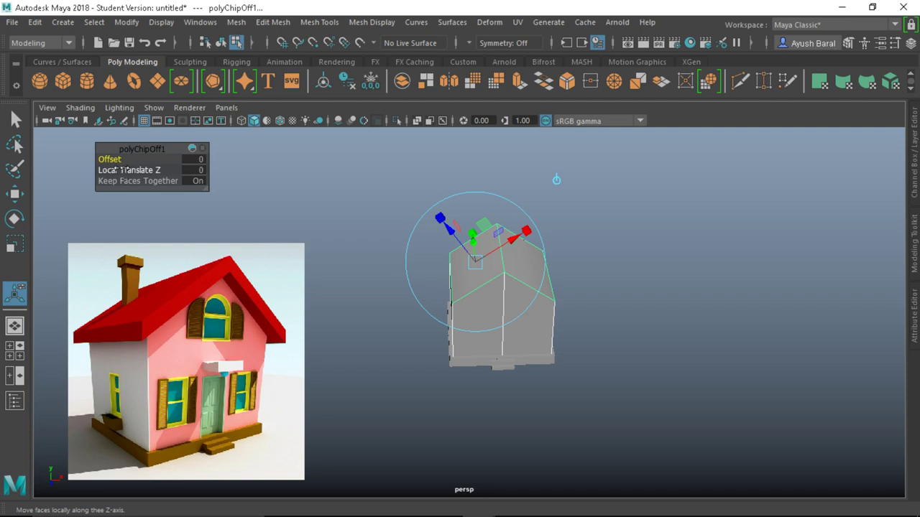
Step: Offset the duplicated roof faces outward from the house body with a Local Translate Z of 2.8
drag(118, 168, 278, 170)
scroll(573, 271, up, 4)
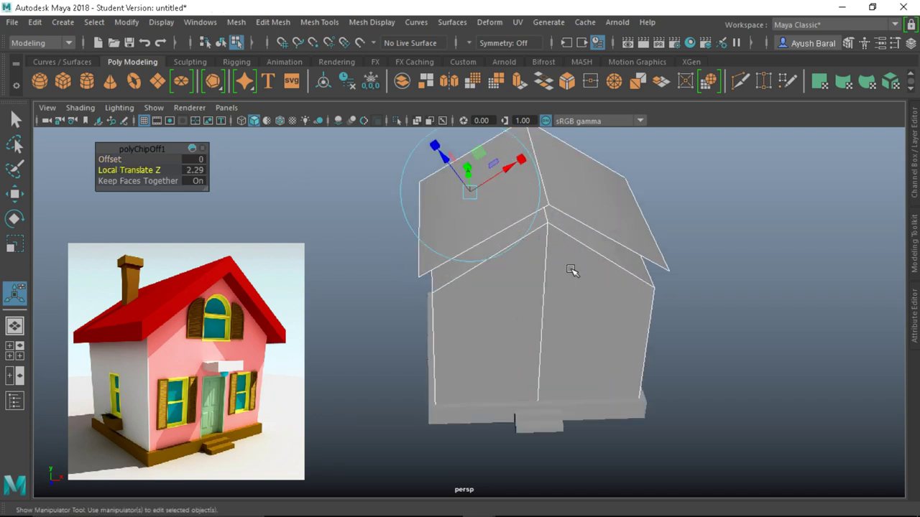
alt+drag(512, 293, 496, 266)
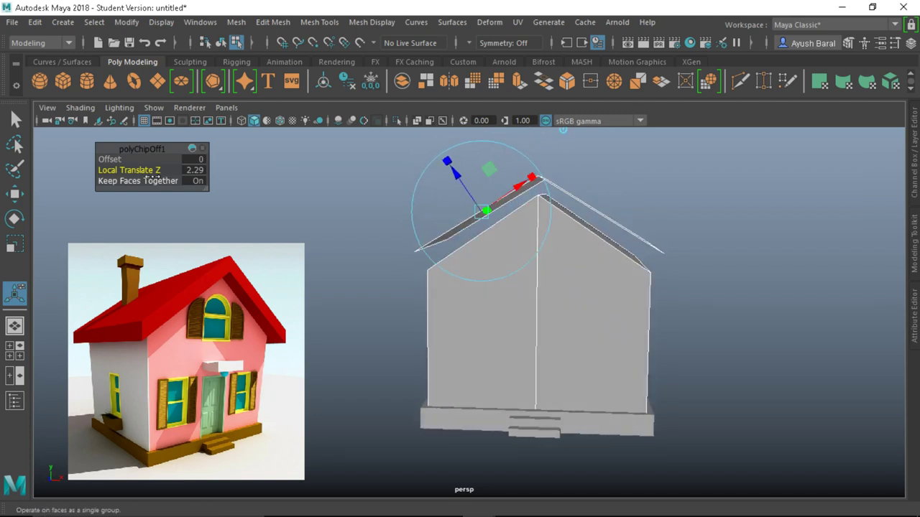
drag(144, 171, 181, 179)
scroll(398, 230, down, 4)
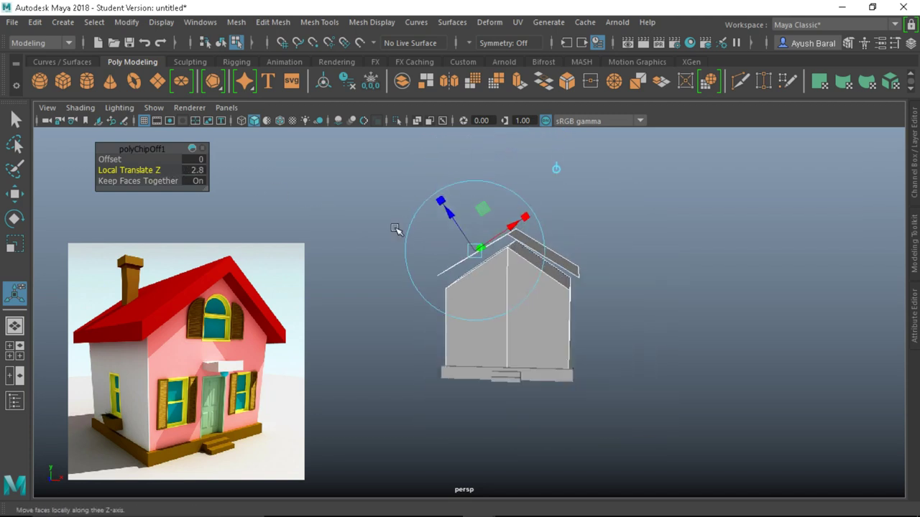
alt+drag(499, 288, 511, 255)
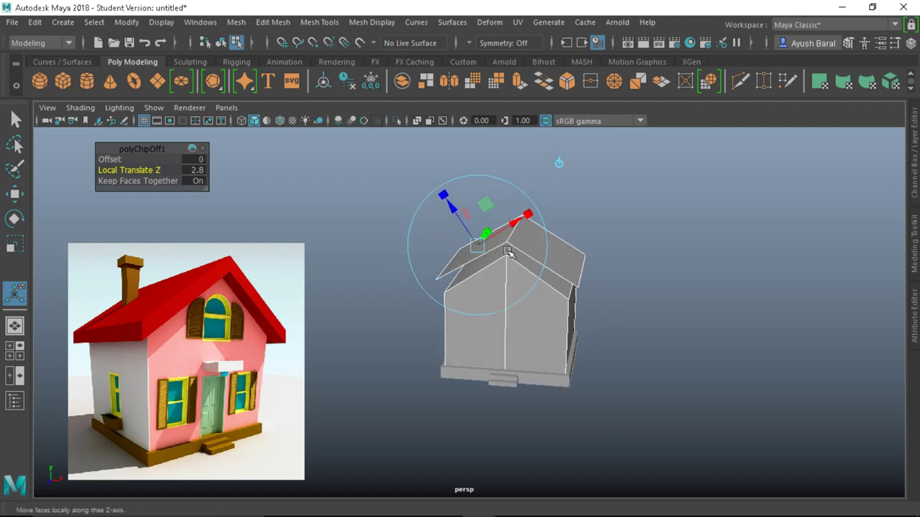
Step: Extrude both faces of the separate roof surface inward toward the house body to give the roof thickness
right_drag(507, 226, 575, 96)
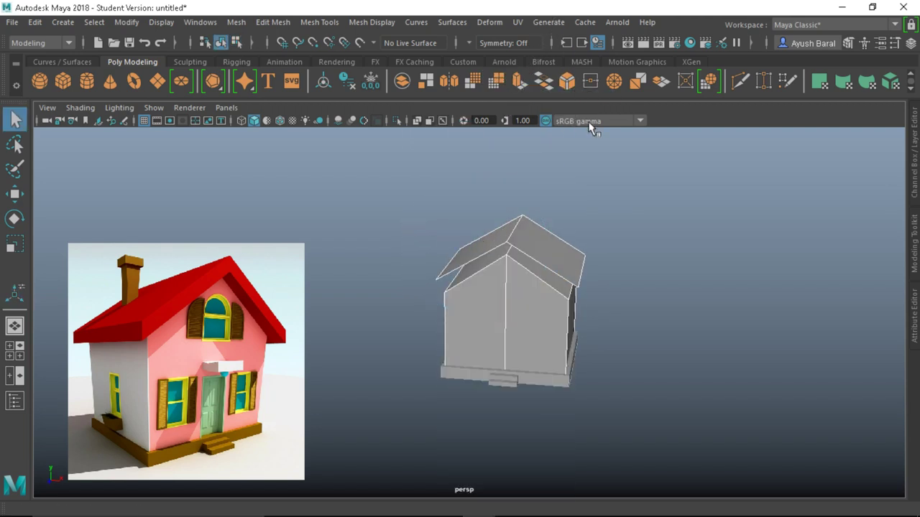
click(526, 241)
alt+drag(526, 241, 503, 206)
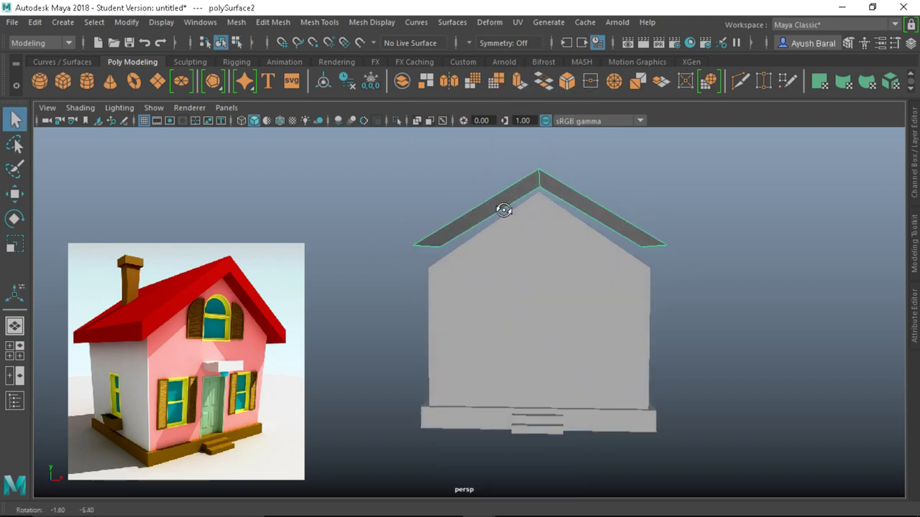
right_drag(503, 116, 499, 149)
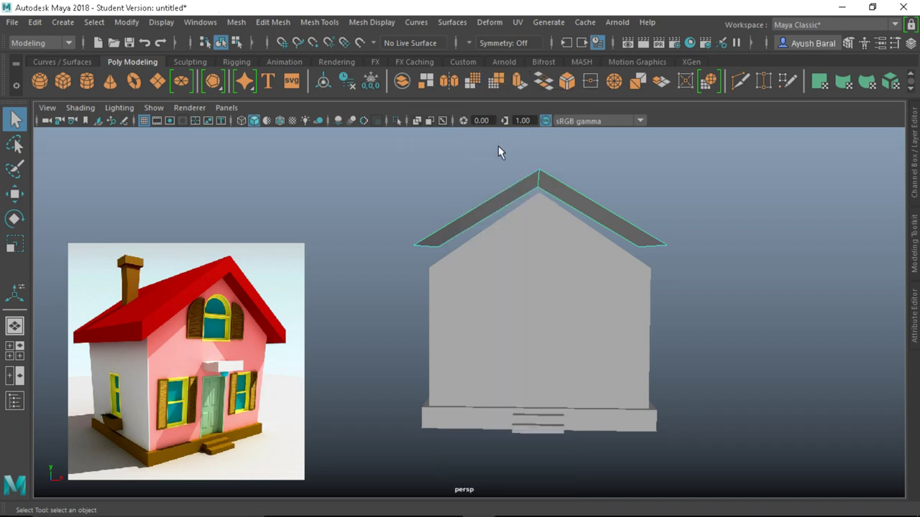
click(483, 204)
alt+drag(483, 204, 564, 226)
shift+click(590, 212)
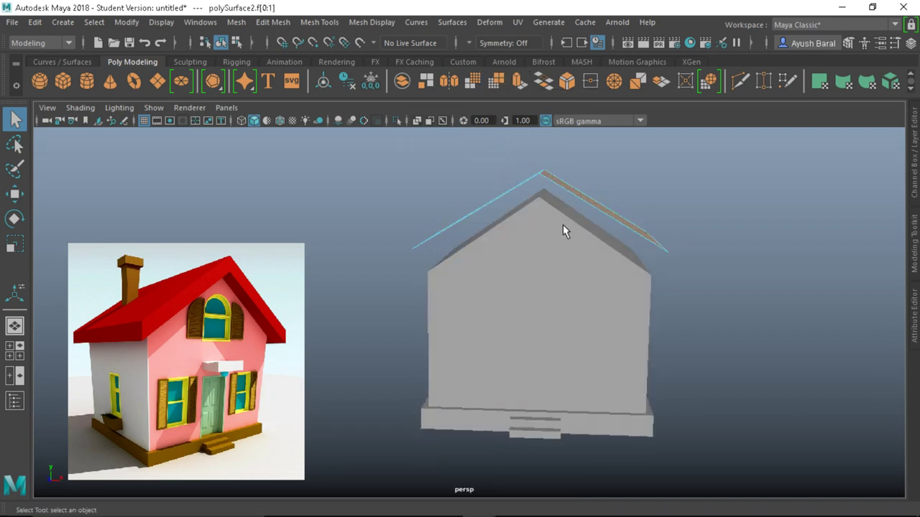
key(ctrl+e)
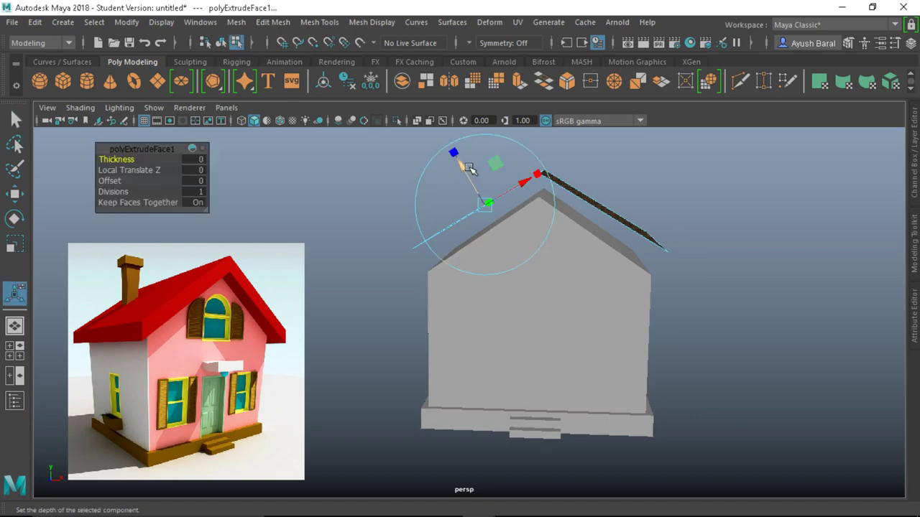
drag(469, 168, 471, 187)
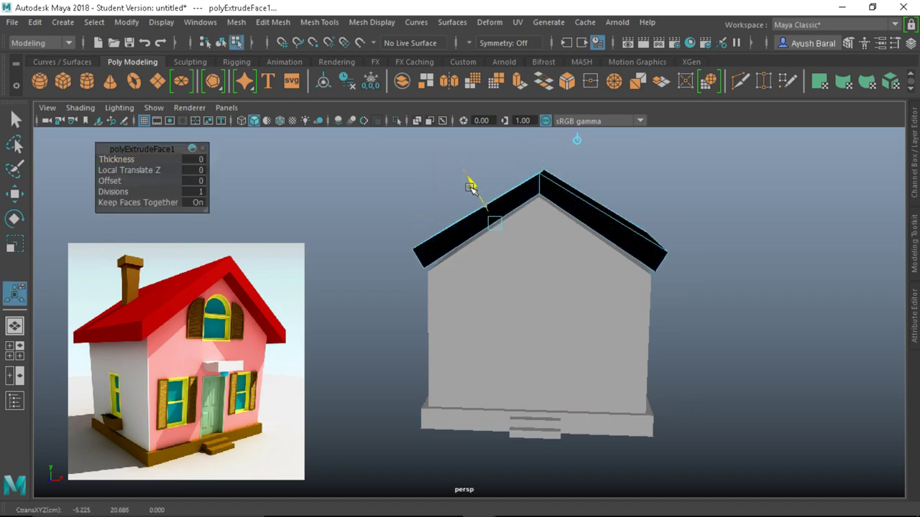
Step: Pull the roof's outer eave vertices outward and down on both sides to extend the side overhang
alt+drag(361, 277, 475, 255)
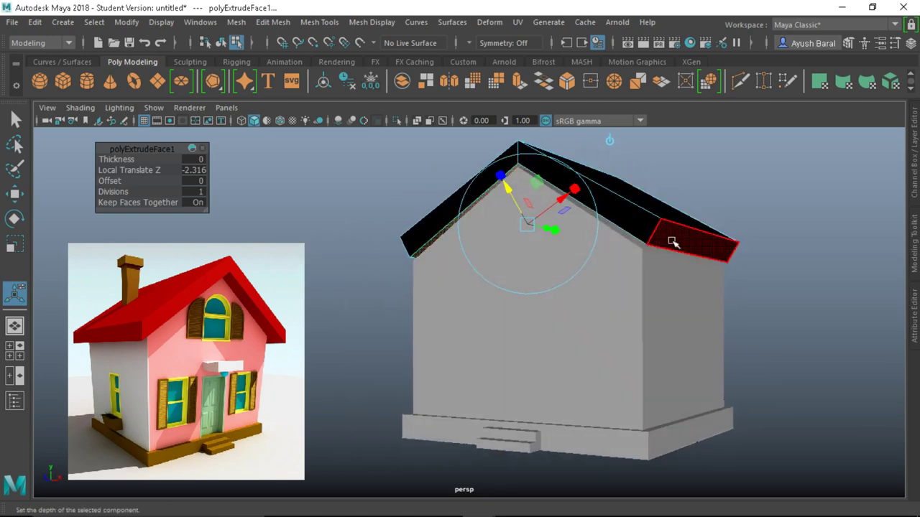
key(w)
click(672, 242)
alt+drag(675, 242, 649, 275)
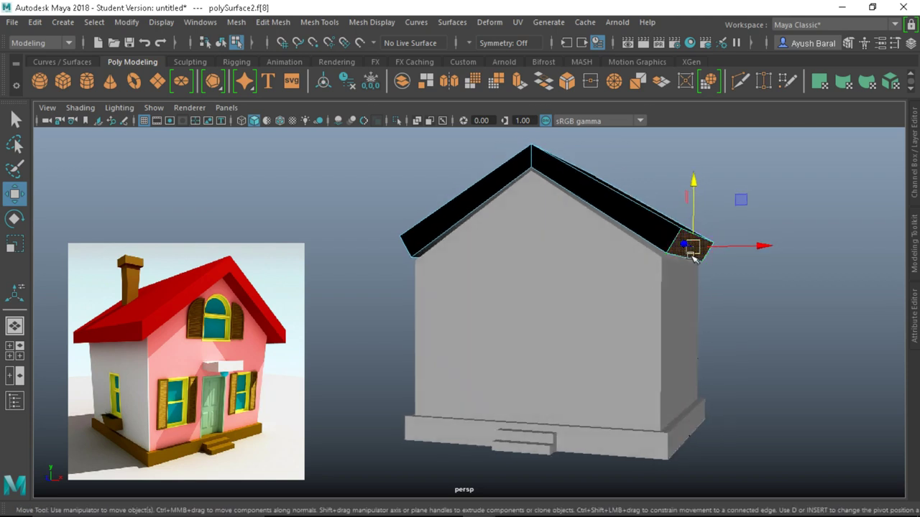
drag(690, 254, 447, 265)
right_drag(399, 216, 341, 115)
alt+drag(342, 115, 301, 242)
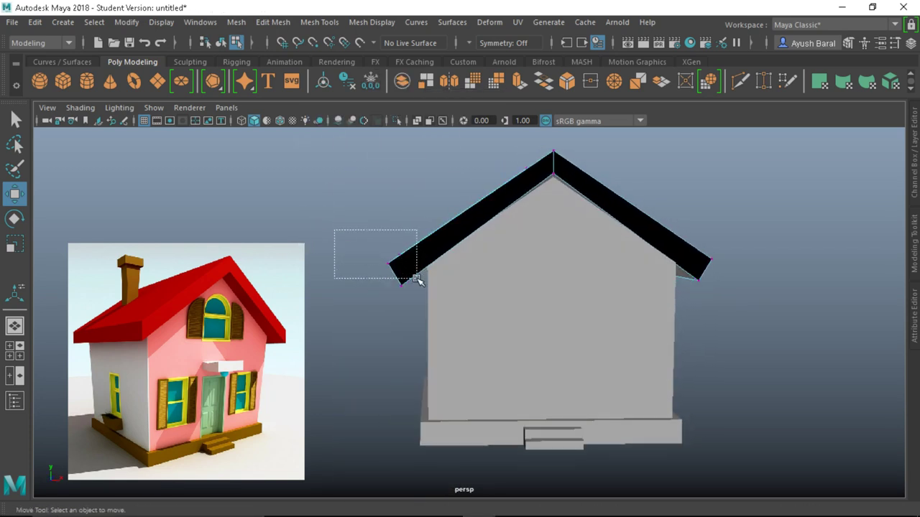
drag(418, 280, 474, 273)
alt+drag(673, 254, 683, 287)
drag(723, 259, 736, 273)
alt+drag(617, 282, 509, 246)
Step: Select all faces of the roof and reverse their normals so they no longer shade black
right_drag(480, 224, 480, 156)
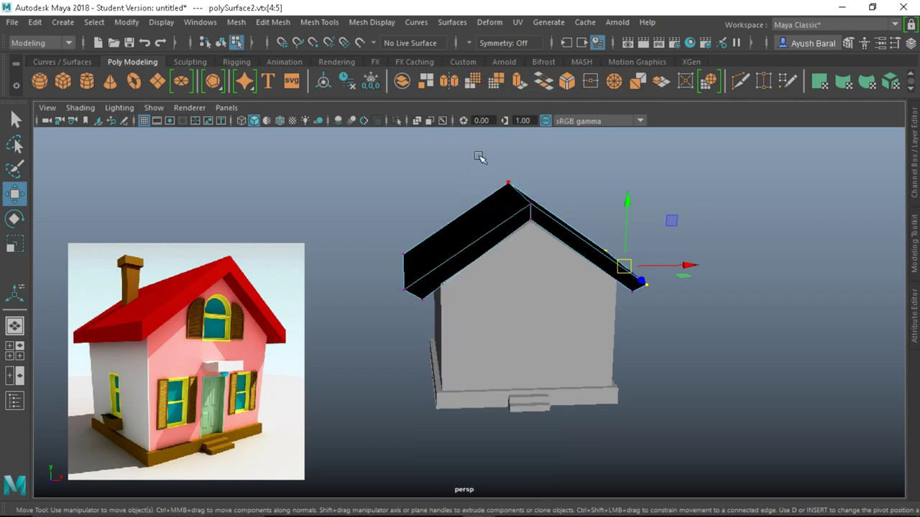
click(414, 271)
scroll(423, 266, down, 4)
drag(339, 164, 505, 306)
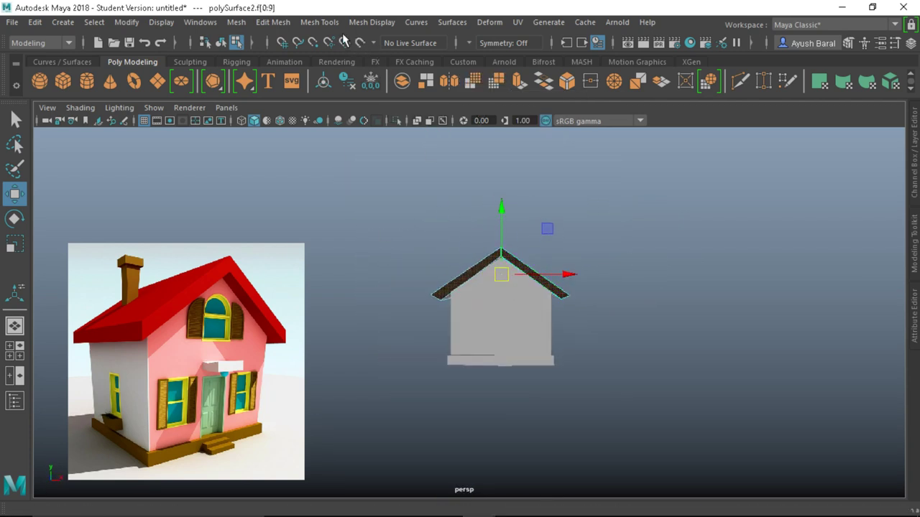
click(369, 22)
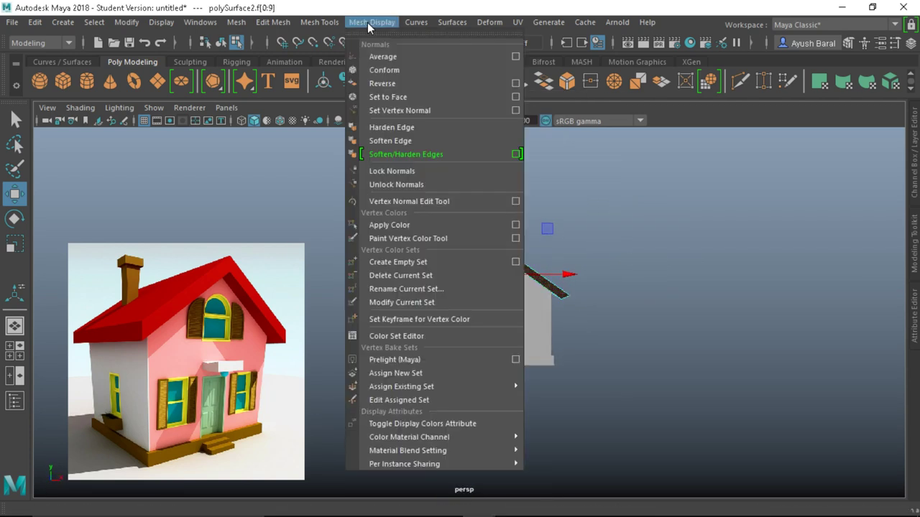
click(388, 84)
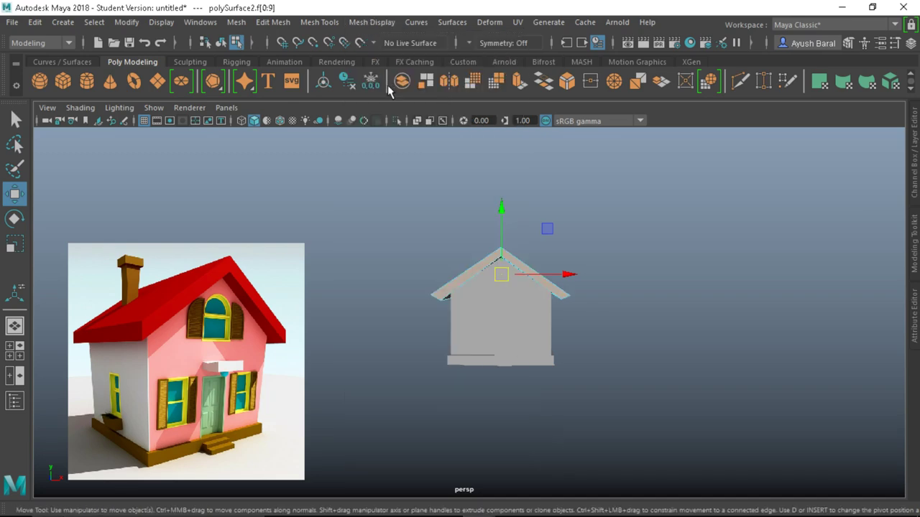
click(661, 203)
alt+drag(661, 203, 571, 368)
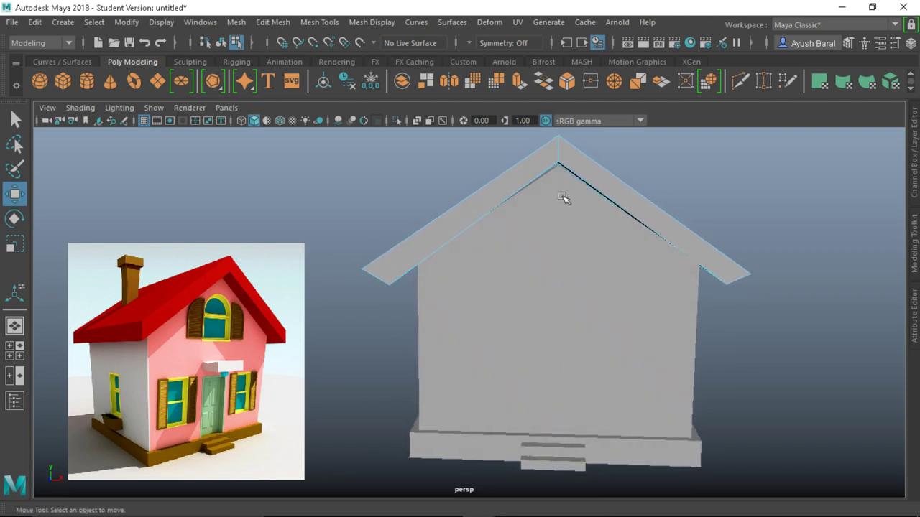
Step: In the front view, lower the roof's two inner ridge vertices to close the gap above the gable peak
mouse_move(562, 198)
alt+mouse_down()
mouse_move(544, 191)
mouse_move(550, 177)
mouse_move(563, 215)
alt+mouse_up()
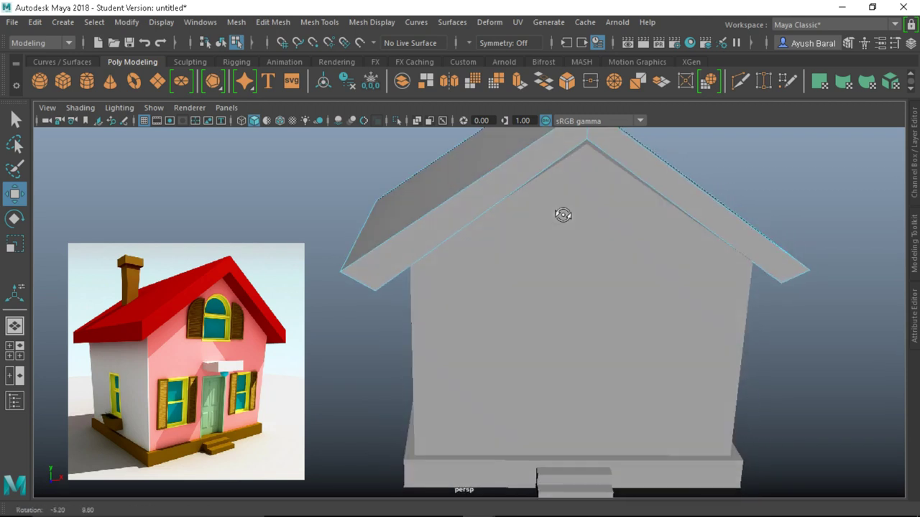
scroll(563, 215, down, 3)
right_drag(550, 208, 495, 120)
key(space)
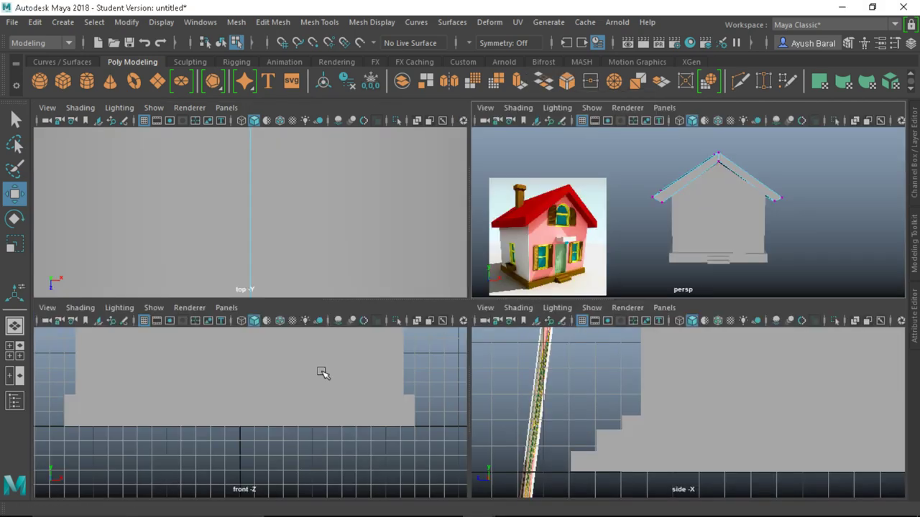
key(space)
scroll(480, 232, down, 3)
key(f)
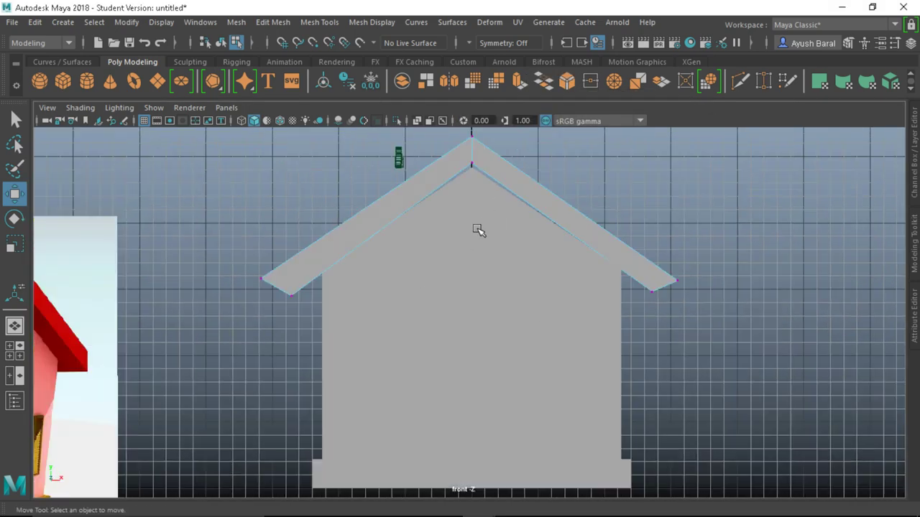
alt+middle_drag(482, 196, 468, 264)
scroll(467, 269, up, 3)
scroll(467, 269, up, 2)
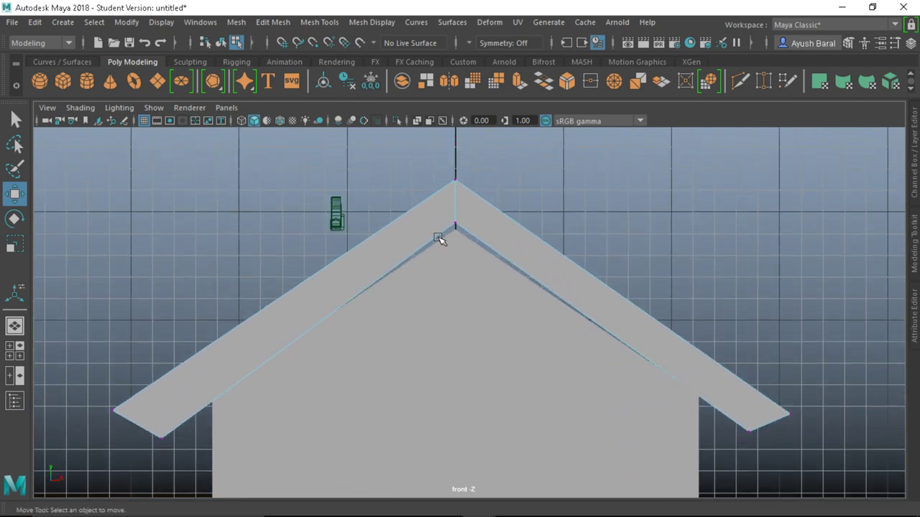
drag(442, 214, 472, 257)
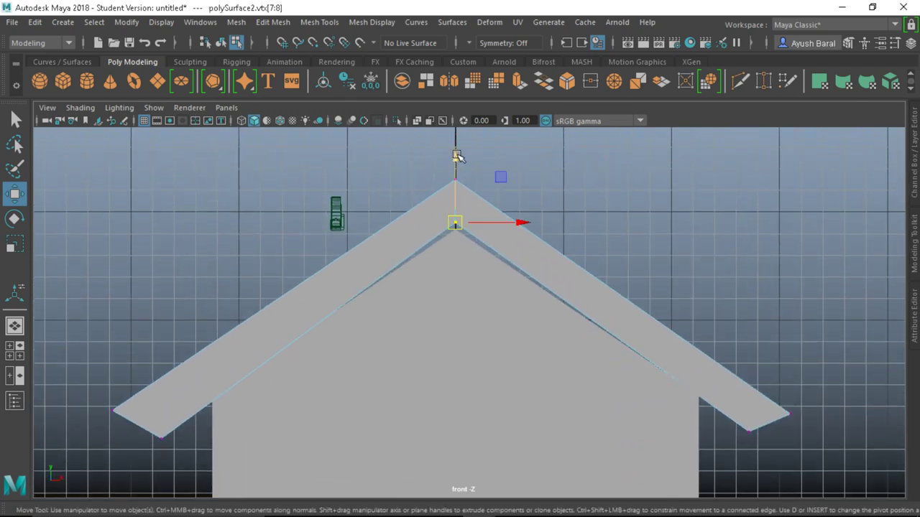
drag(458, 156, 460, 164)
key(space)
key(space)
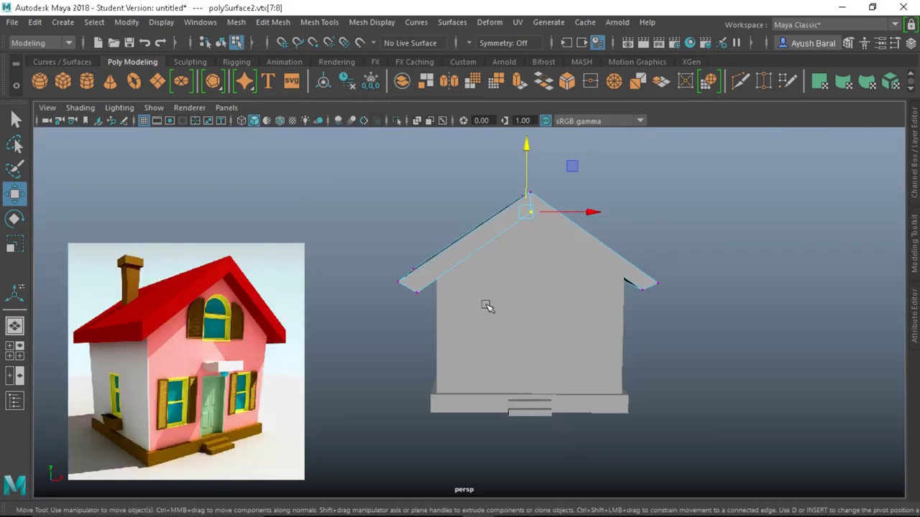
Step: Return the roof to object mode and center its pivot
alt+drag(486, 304, 530, 276)
right_click(530, 276)
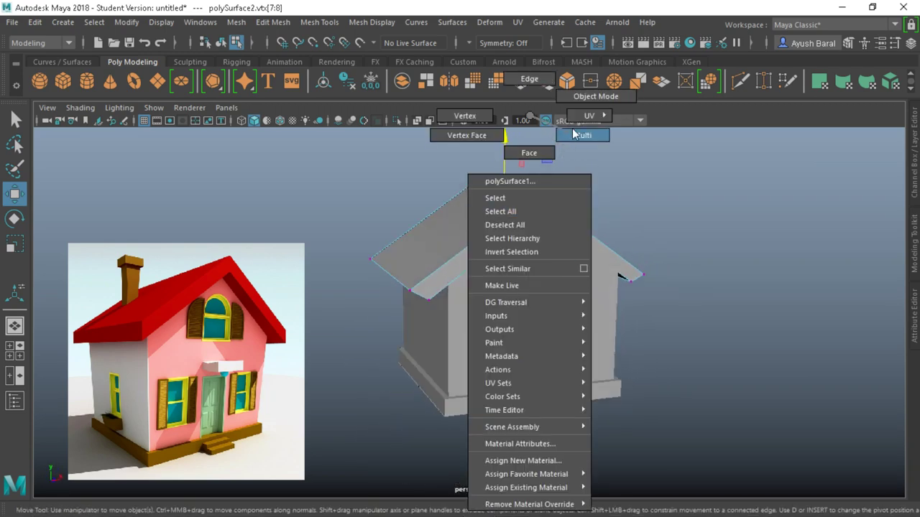
right_drag(575, 135, 596, 96)
alt+drag(575, 179, 640, 240)
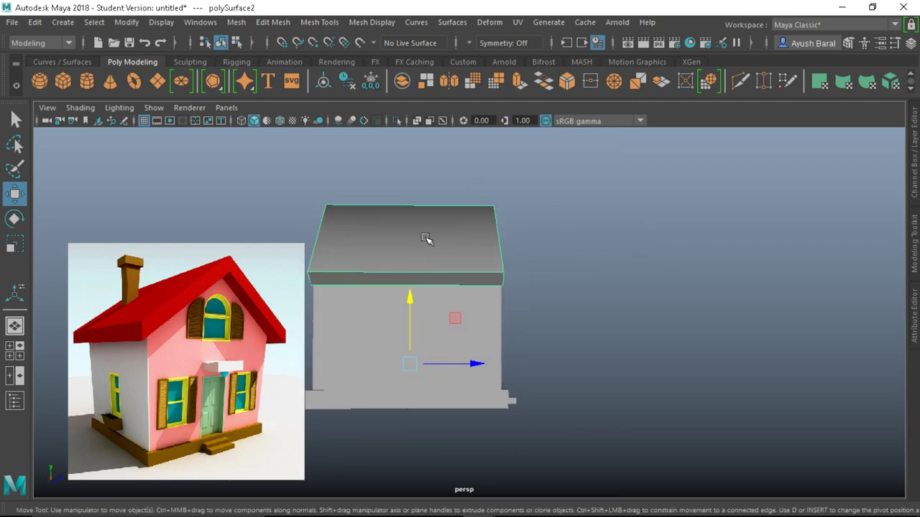
key(ctrl+z)
key(shift+z)
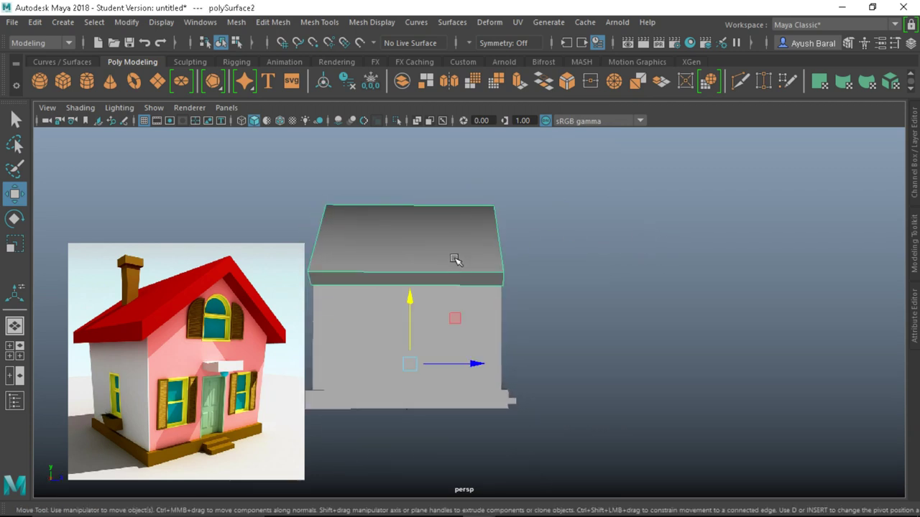
click(132, 24)
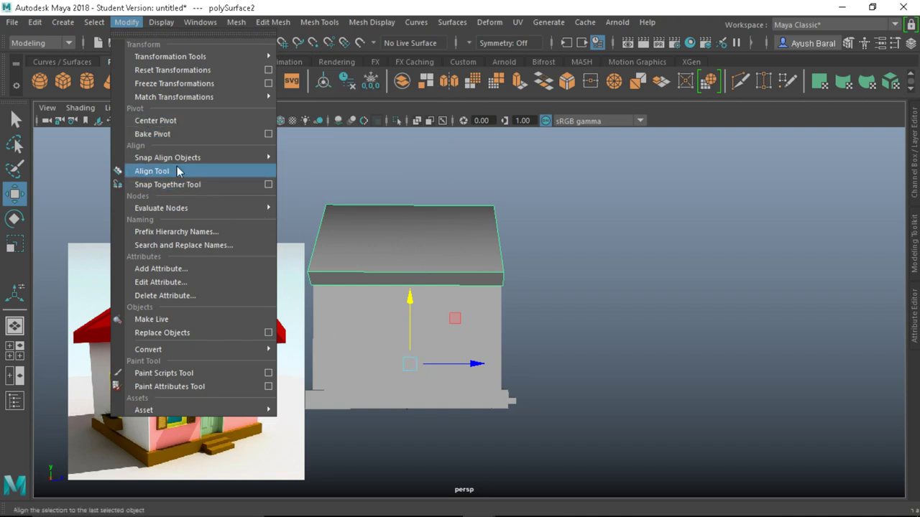
click(179, 120)
Step: Scale the roof up along Z so it overhangs the front and back walls
key(r)
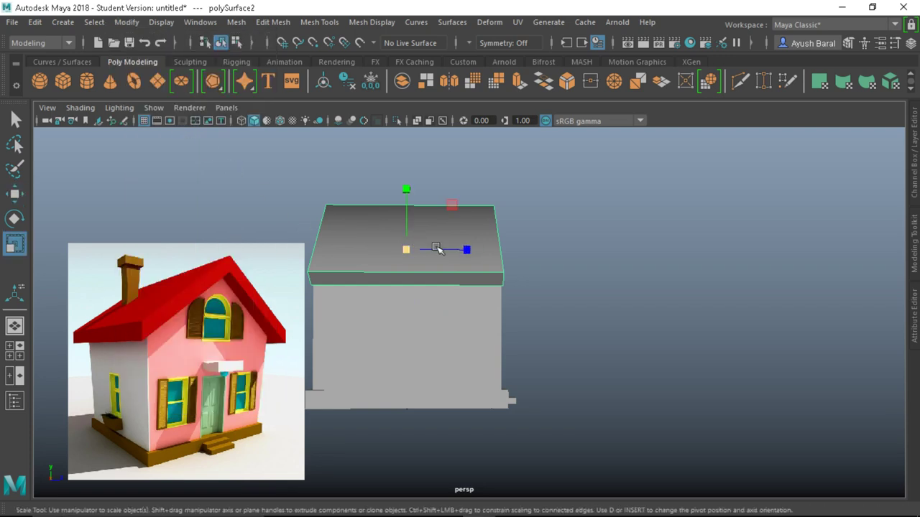
drag(467, 251, 489, 252)
alt+drag(675, 323, 563, 325)
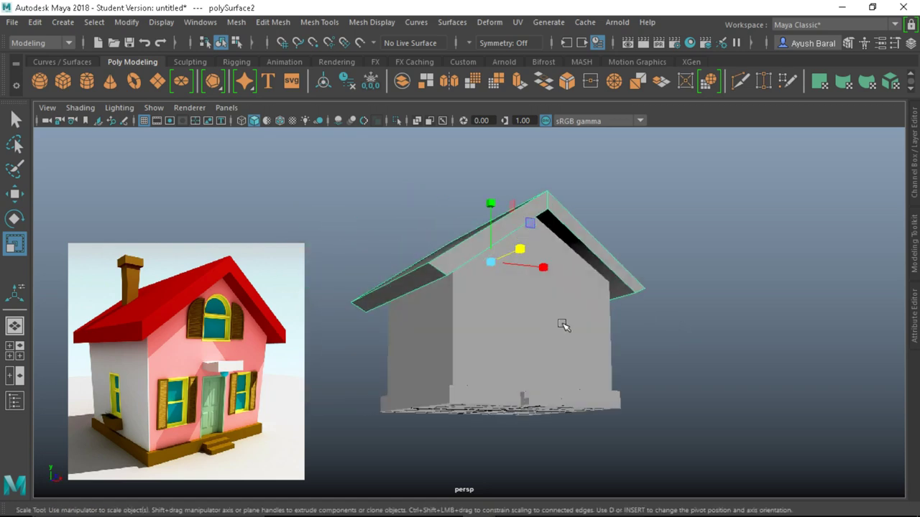
click(773, 315)
alt+drag(777, 314, 739, 328)
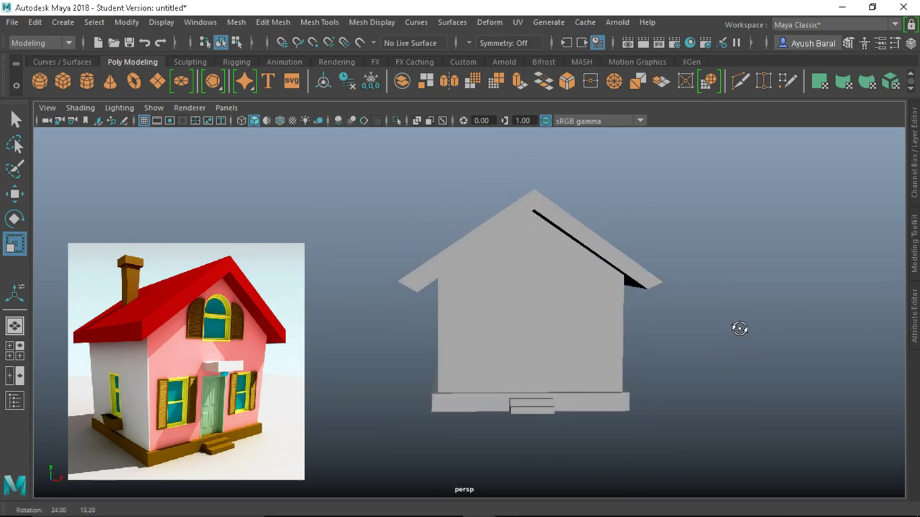
Step: Create a polygon cube for the chimney and raise it above the roof to about Y 28.1
scroll(493, 352, down, 3)
alt+drag(493, 352, 439, 341)
key(r)
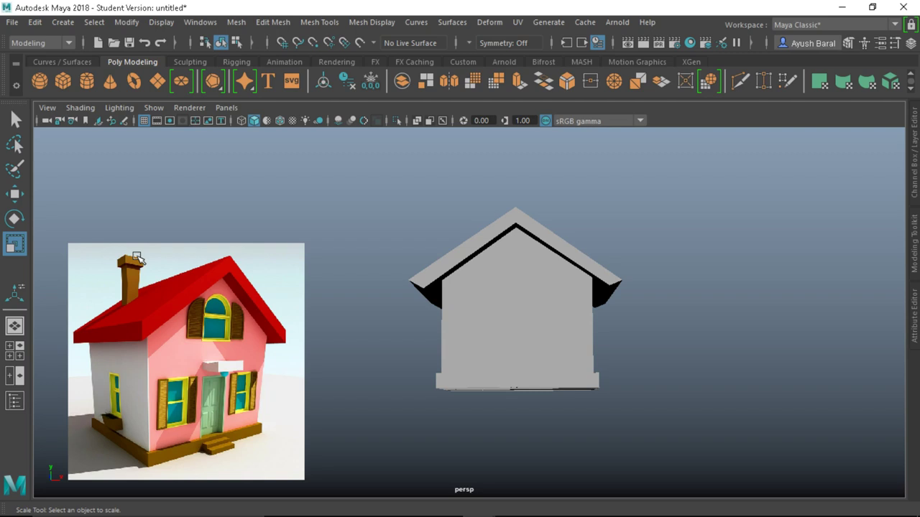
alt+drag(499, 324, 402, 286)
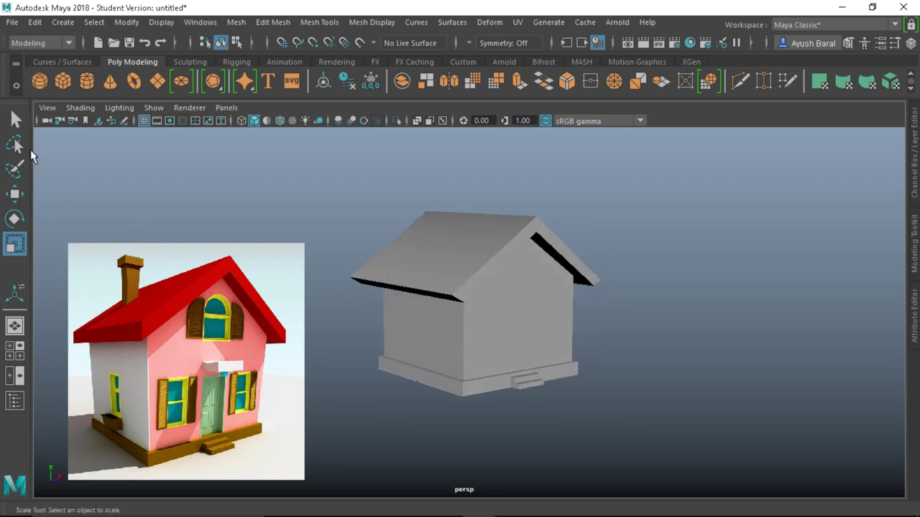
click(61, 84)
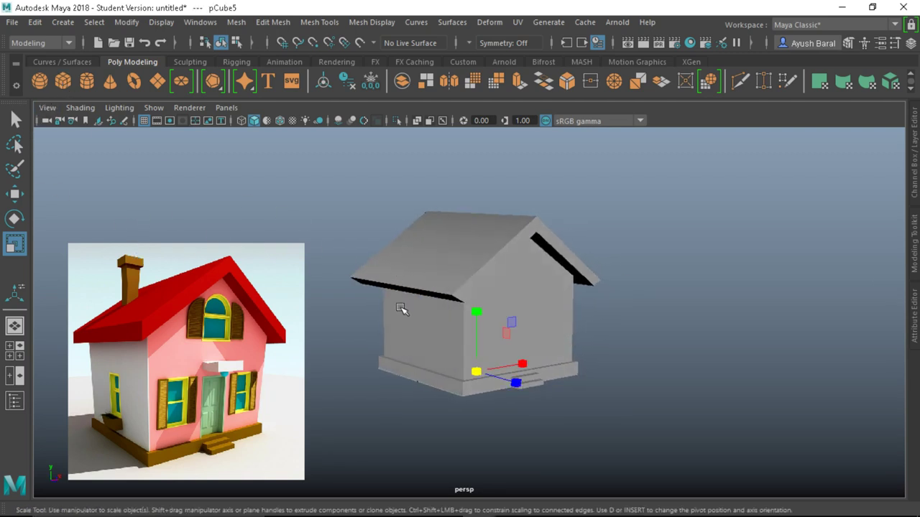
key(w)
drag(480, 315, 503, 203)
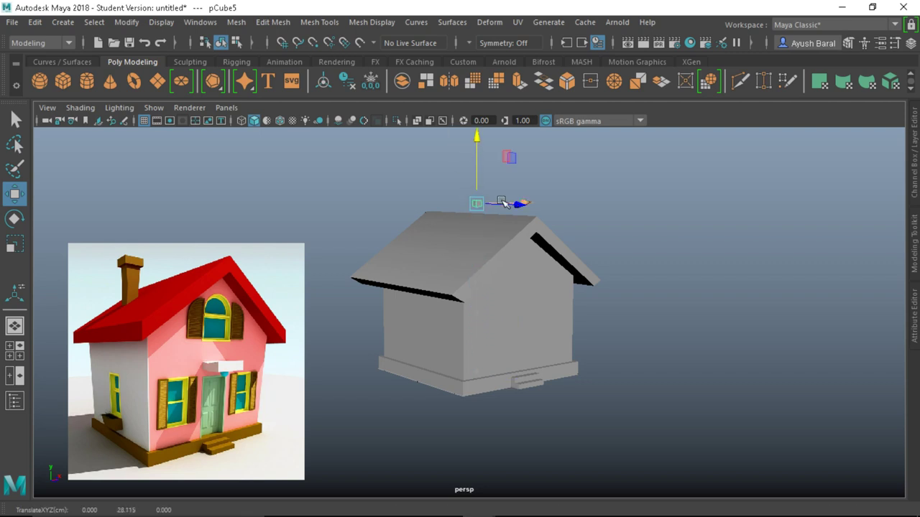
Step: Turn on wireframe on shaded display in the perspective view with the chimney cube framed above the roof
alt+drag(530, 255, 471, 255)
key(f)
scroll(392, 264, down, 8)
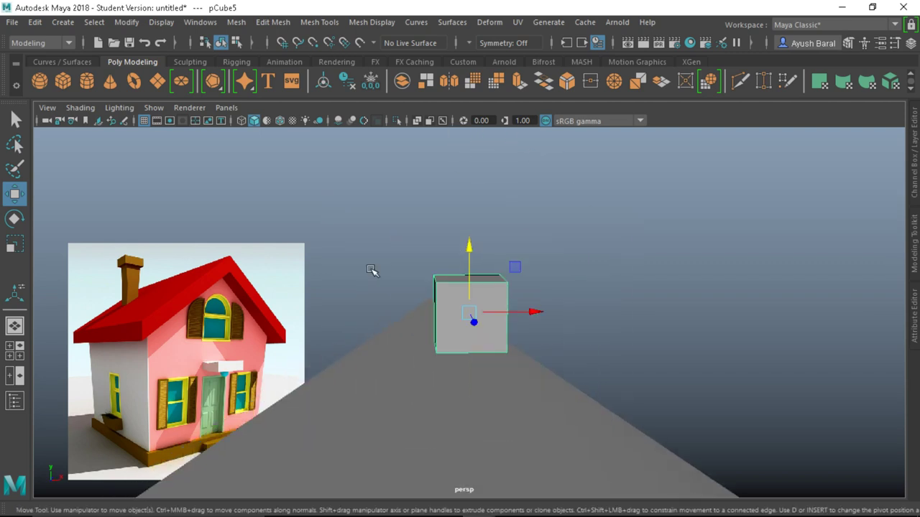
alt+drag(370, 283, 370, 346)
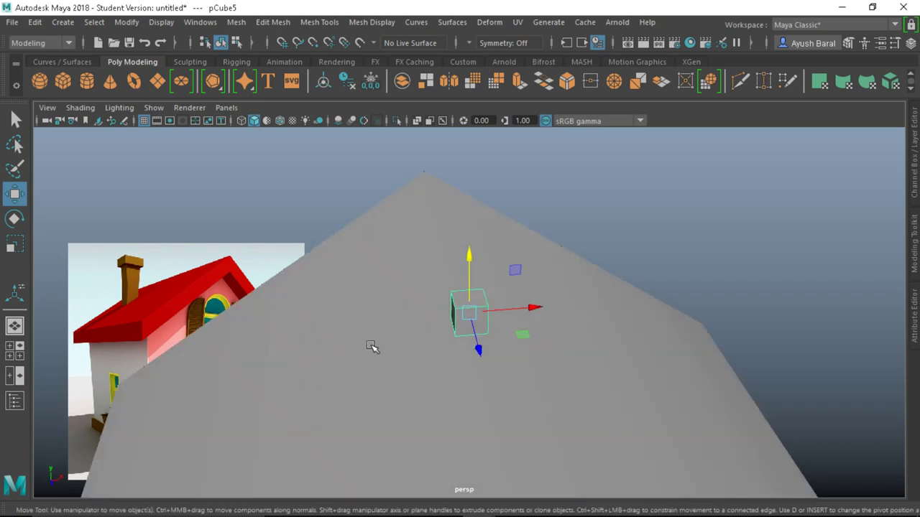
click(279, 121)
mouse_move(411, 324)
alt+mouse_down()
mouse_move(476, 403)
mouse_move(498, 396)
alt+mouse_up()
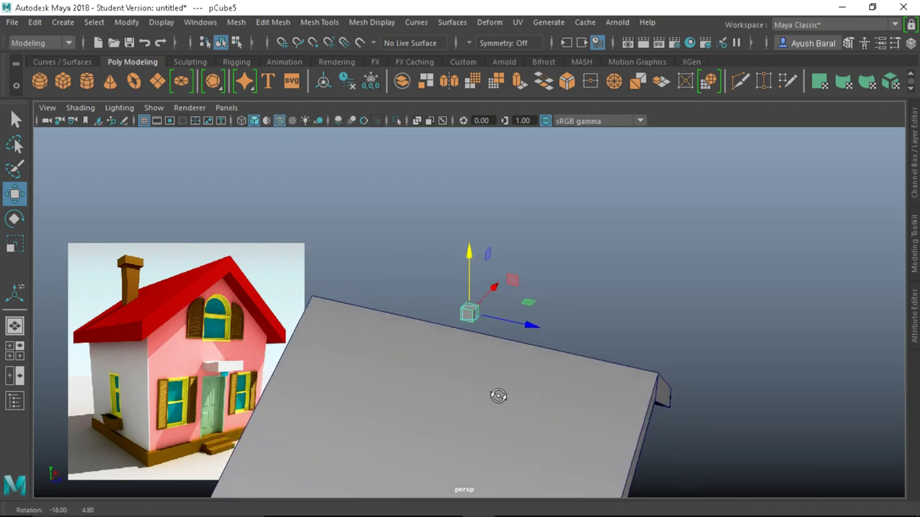
Step: Move the chimney cube into the roof slope near the back of the ridge, at about X -4.06, Y 24.05, Z -8.82
drag(526, 325, 424, 303)
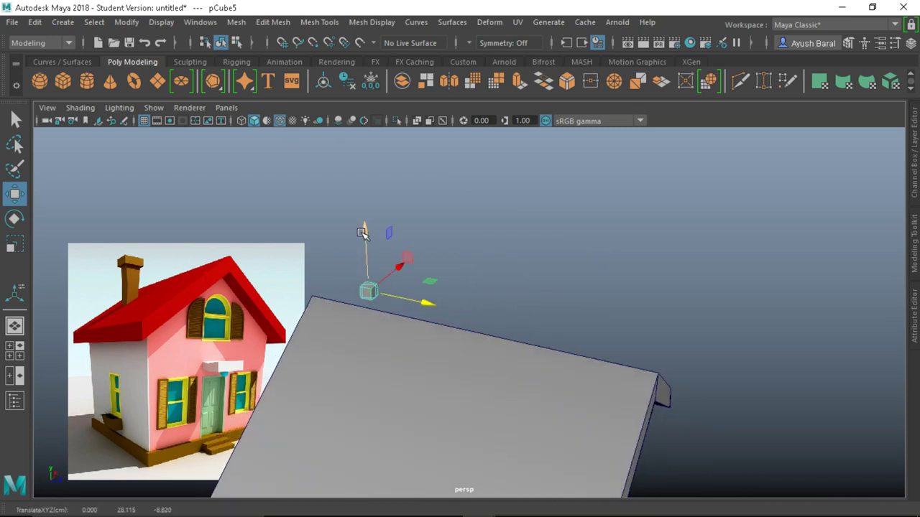
drag(363, 232, 366, 260)
drag(400, 295, 317, 373)
key(r)
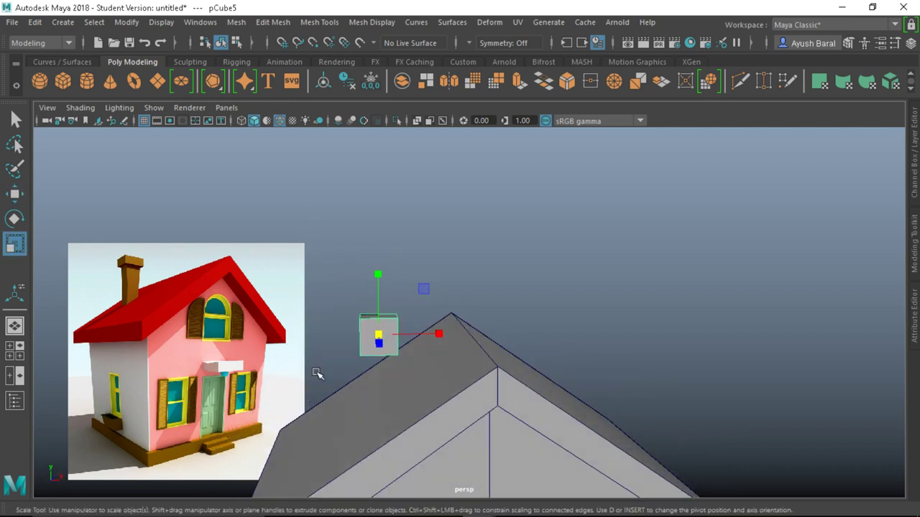
key(w)
drag(377, 272, 381, 302)
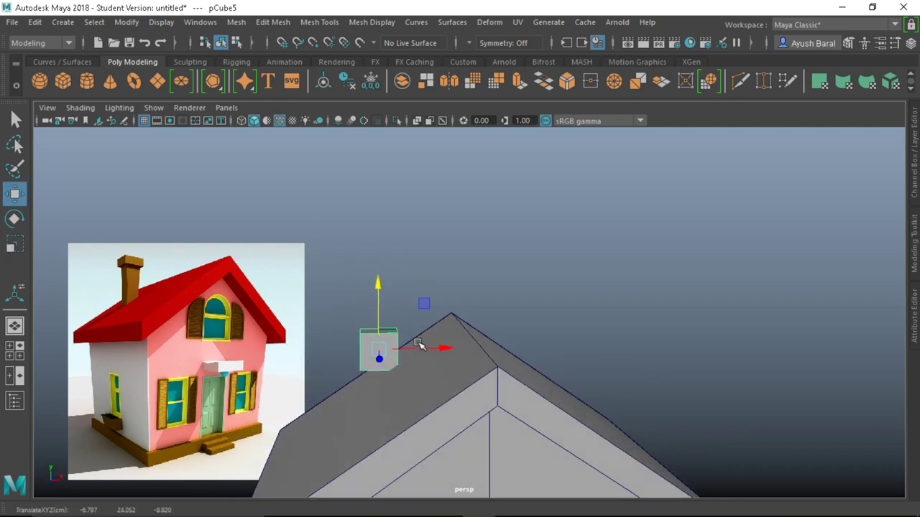
drag(421, 345, 458, 355)
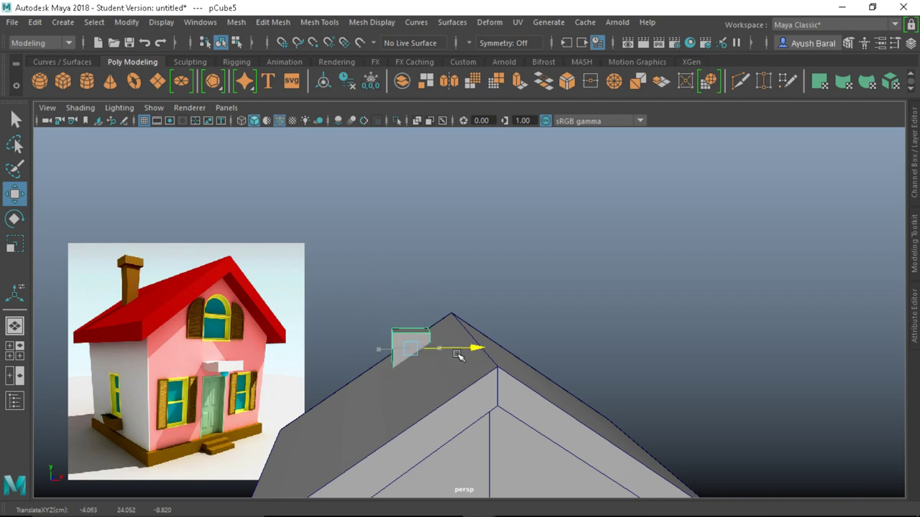
Step: Extrude the chimney cube's top face upward with a Local Translate Z of about 4.67 to form the shaft
scroll(306, 375, down, 5)
alt+drag(386, 412, 641, 436)
scroll(373, 341, up, 5)
alt+drag(399, 359, 328, 348)
right_drag(352, 331, 363, 160)
click(361, 327)
alt+drag(365, 325, 402, 336)
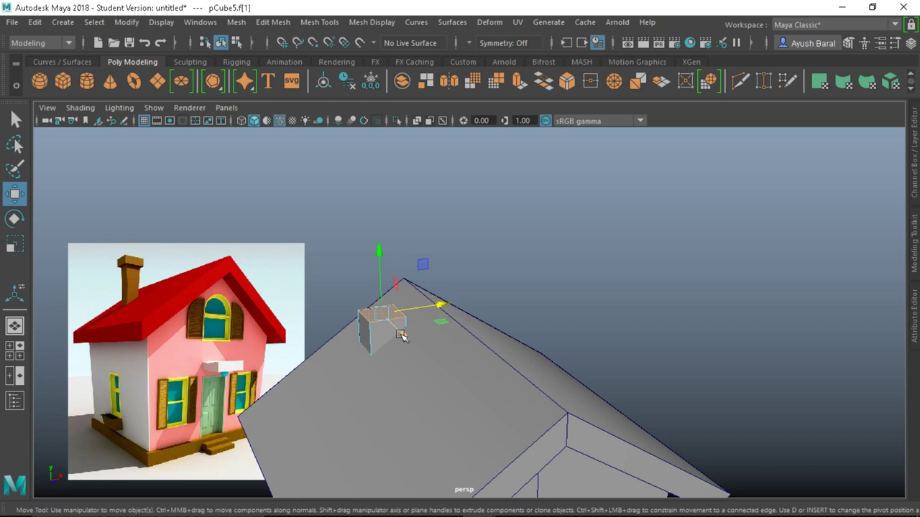
click(274, 22)
click(294, 151)
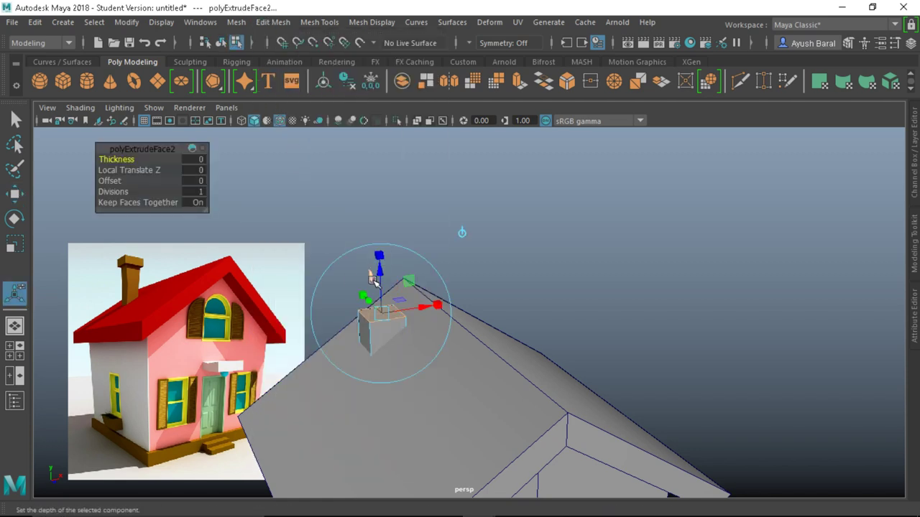
drag(378, 261, 384, 224)
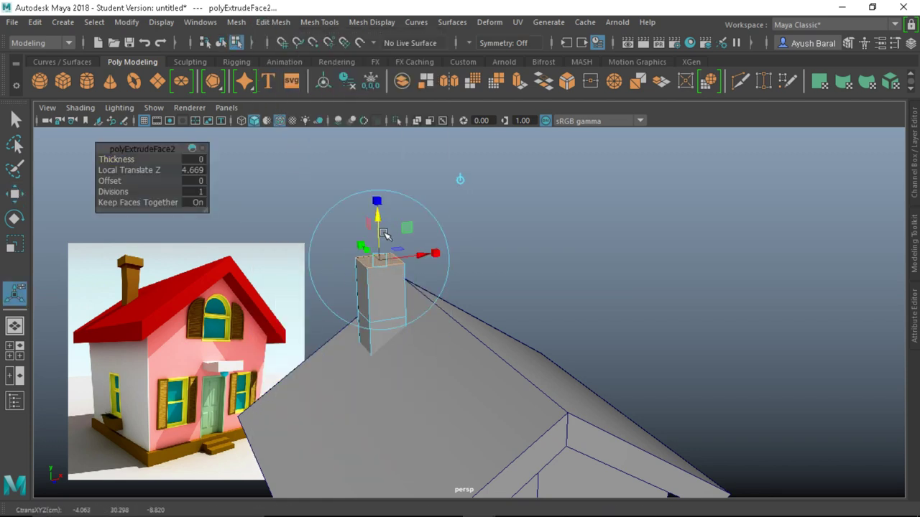
Step: Scale up the chimney shaft's top face and extrude it upward to form a band for the cap
key(r)
drag(380, 262, 410, 329)
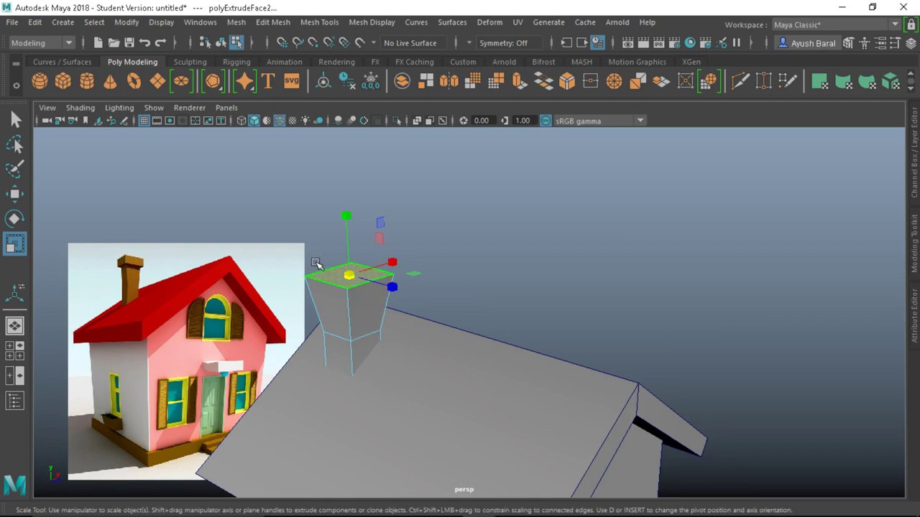
key(ctrl+e)
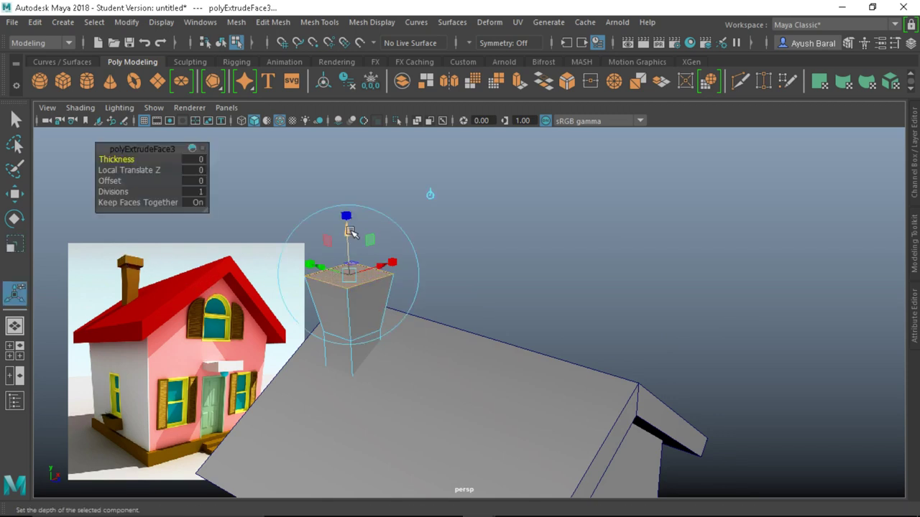
drag(348, 237, 345, 200)
alt+drag(410, 302, 359, 277)
Step: Extrude the four side faces of the chimney's upper band outward with a Local Translate Z of about 3.21
right_drag(375, 266, 372, 180)
click(373, 152)
key(q)
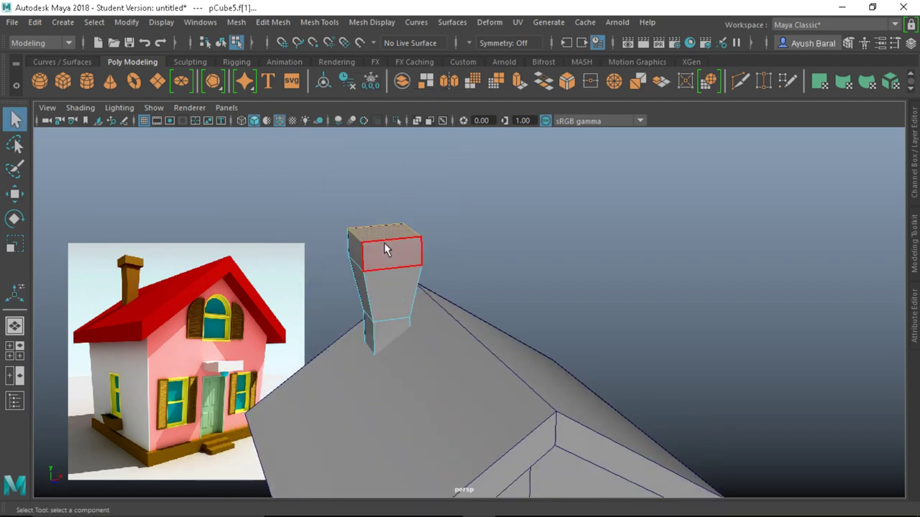
click(384, 249)
alt+drag(362, 278, 580, 280)
alt+drag(435, 341, 588, 339)
key(ctrl+e)
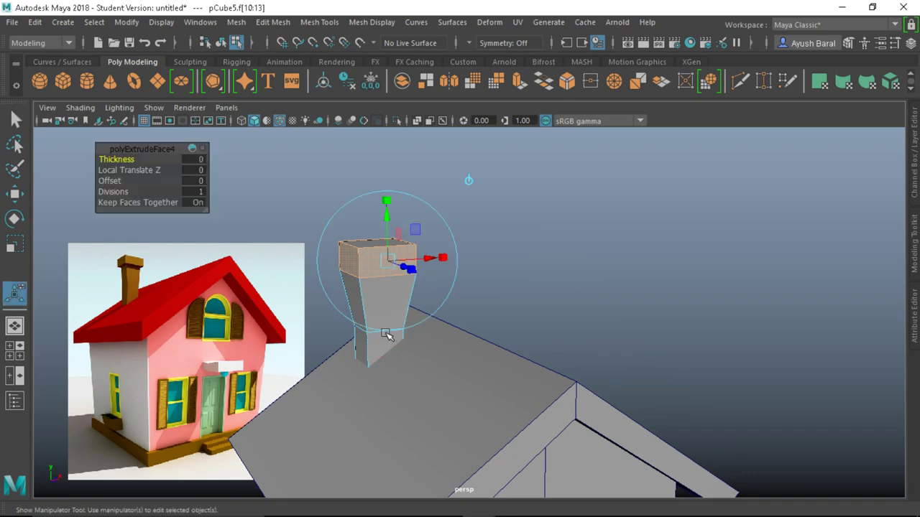
drag(407, 269, 357, 319)
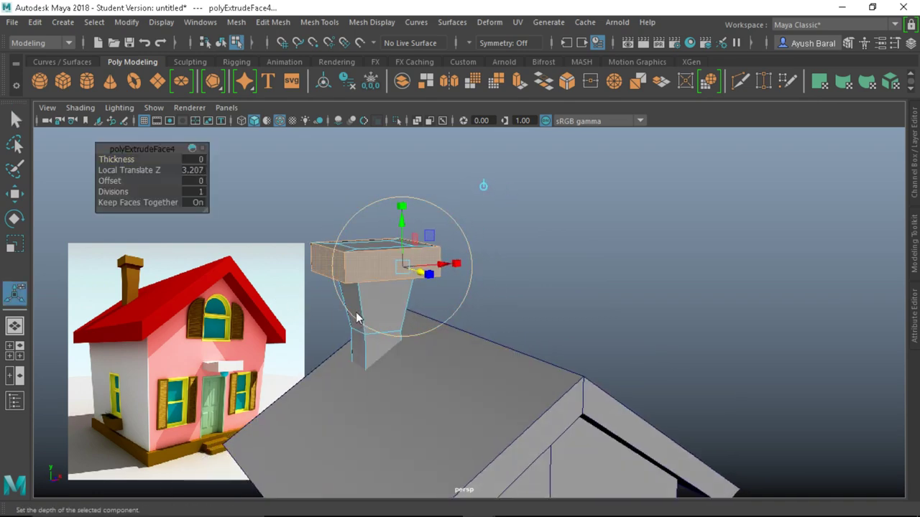
right_drag(357, 319, 422, 96)
Step: Delete the inner square face on top of the chimney cap to open the flue
alt+drag(623, 253, 362, 342)
alt+drag(467, 307, 484, 417)
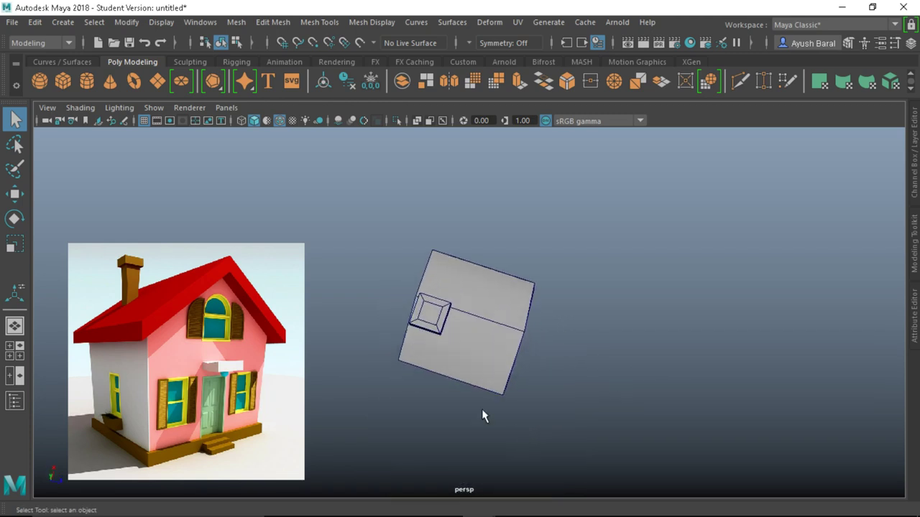
scroll(401, 343, up, 5)
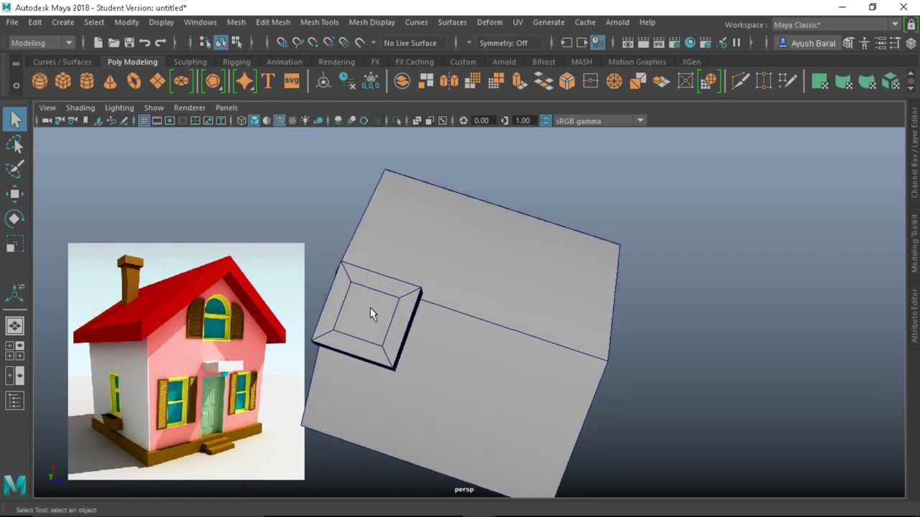
right_drag(369, 312, 368, 151)
click(351, 320)
click(352, 321)
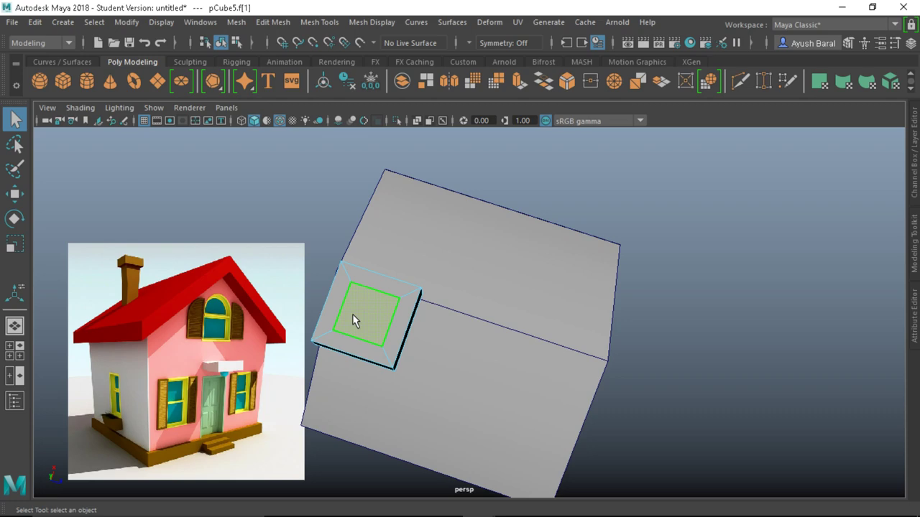
key(Delete)
Step: Extrude the border edges of the chimney opening down into the flue with a Local Translate Z of about -2.92
alt+drag(368, 314, 323, 357)
scroll(373, 284, up, 2)
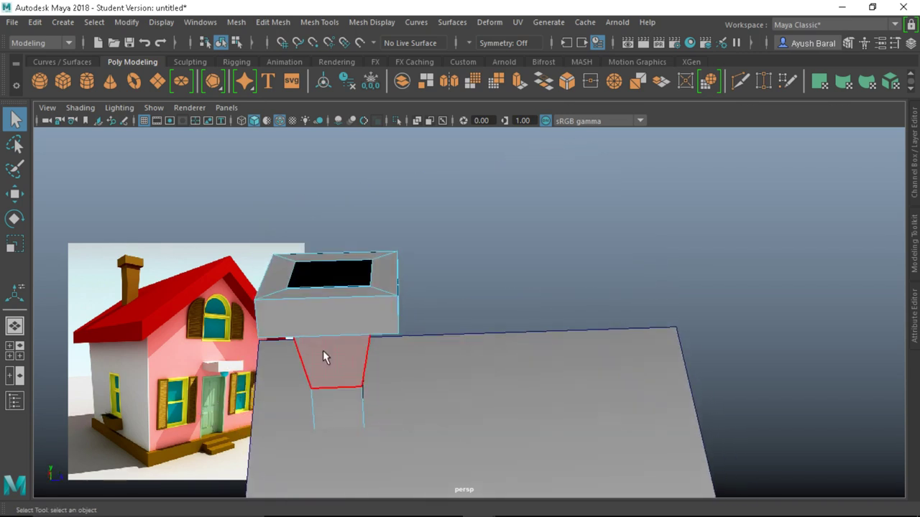
right_drag(325, 118, 320, 79)
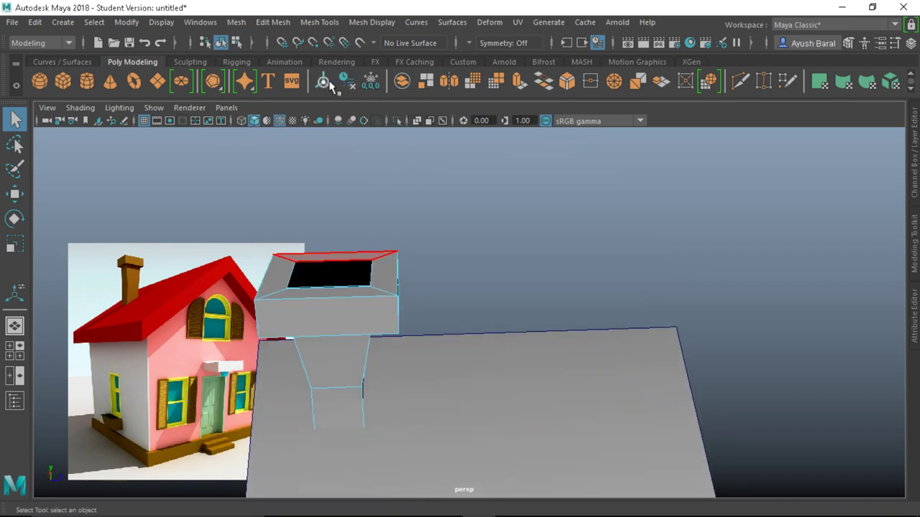
double_click(325, 266)
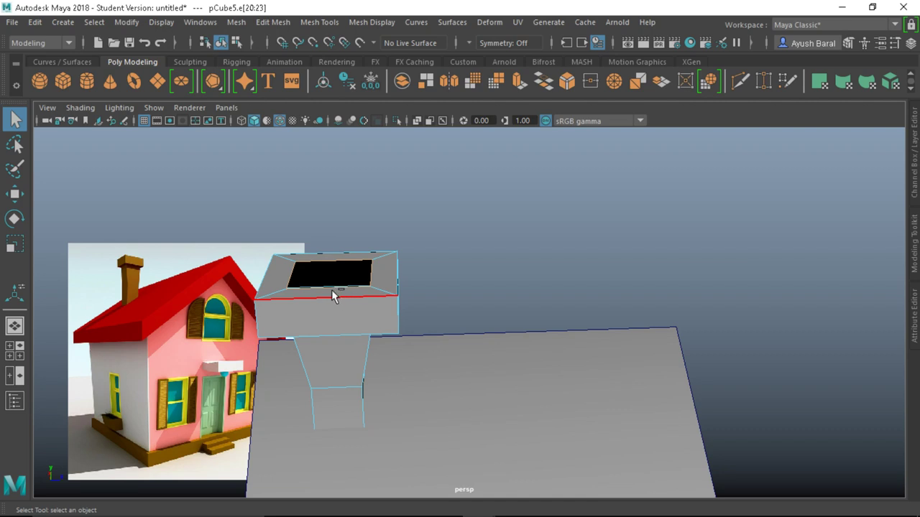
key(ctrl+e)
drag(369, 231, 369, 272)
alt+drag(368, 288, 354, 258)
alt+drag(353, 293, 323, 307)
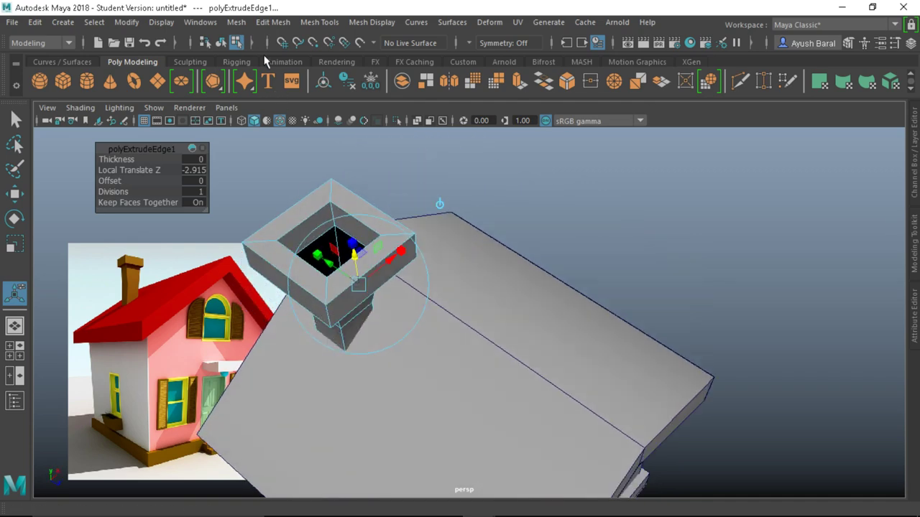
Step: Close the bottom of the chimney's inner recess with Fill Hole
alt+drag(297, 160, 261, 156)
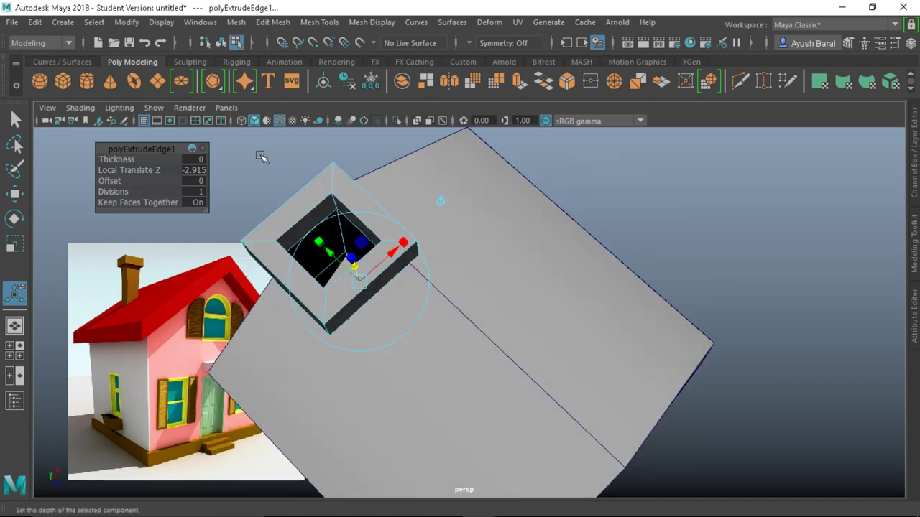
click(236, 22)
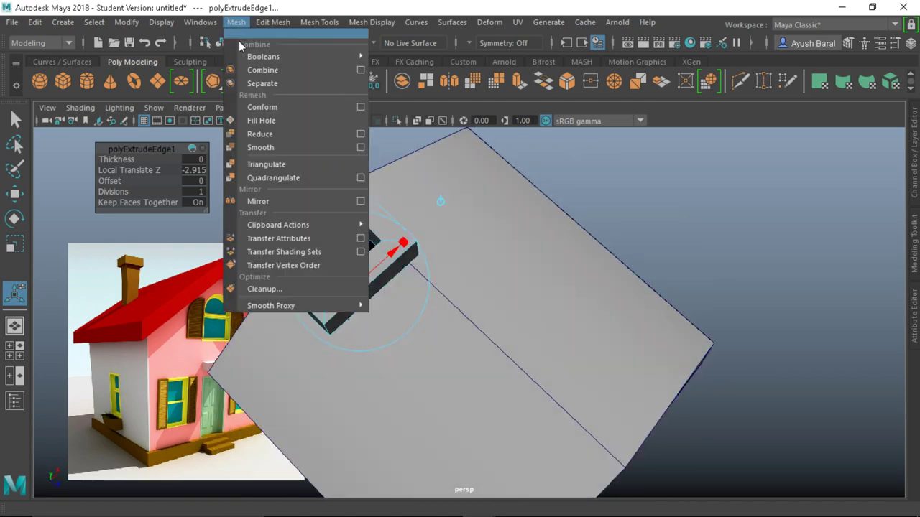
click(260, 120)
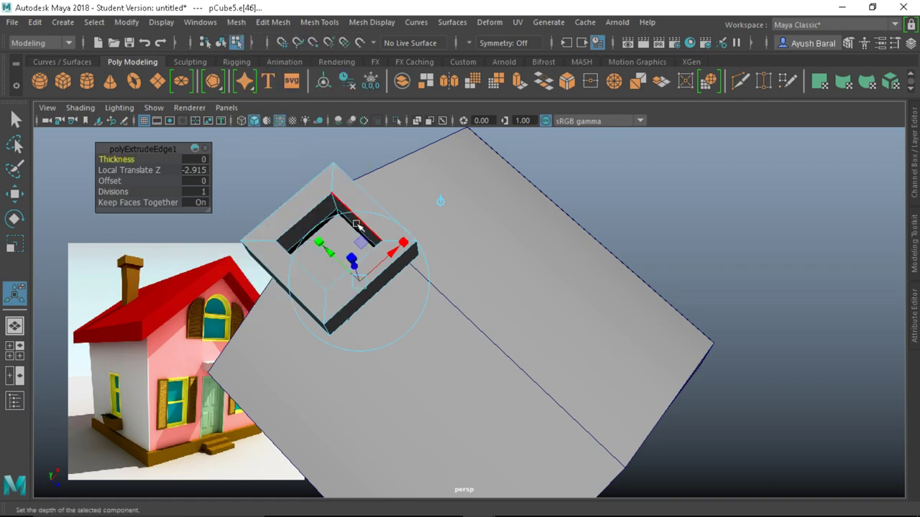
Step: Try to fill the gap along the lower inner edges of the chimney recess with Fill Hole
alt+drag(424, 179, 234, 261)
right_drag(230, 255, 215, 84)
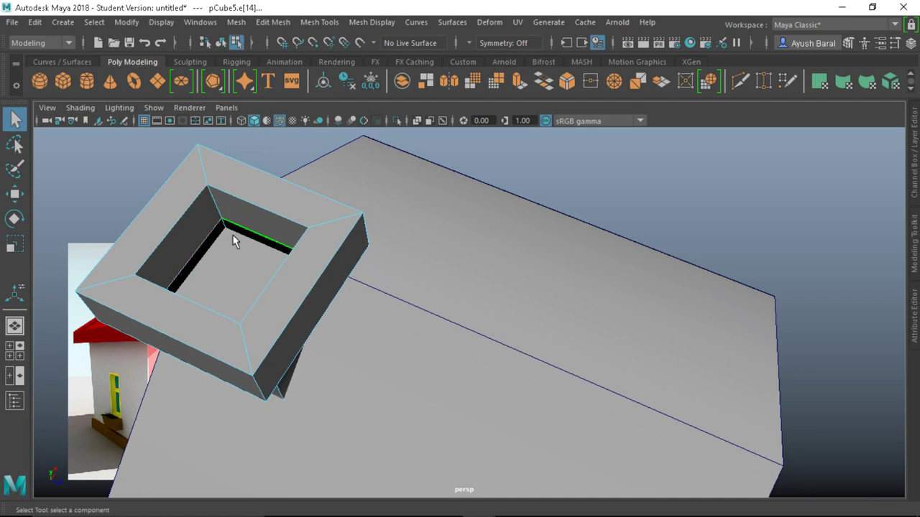
click(236, 22)
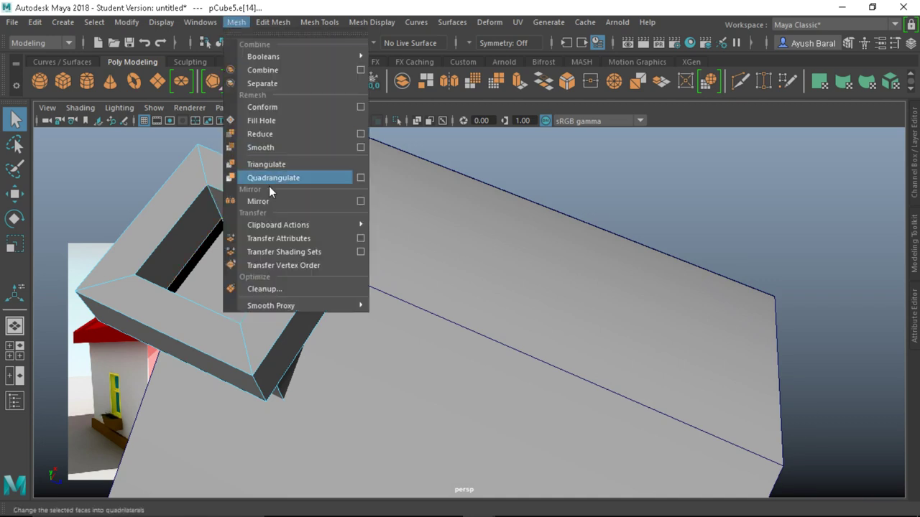
click(258, 115)
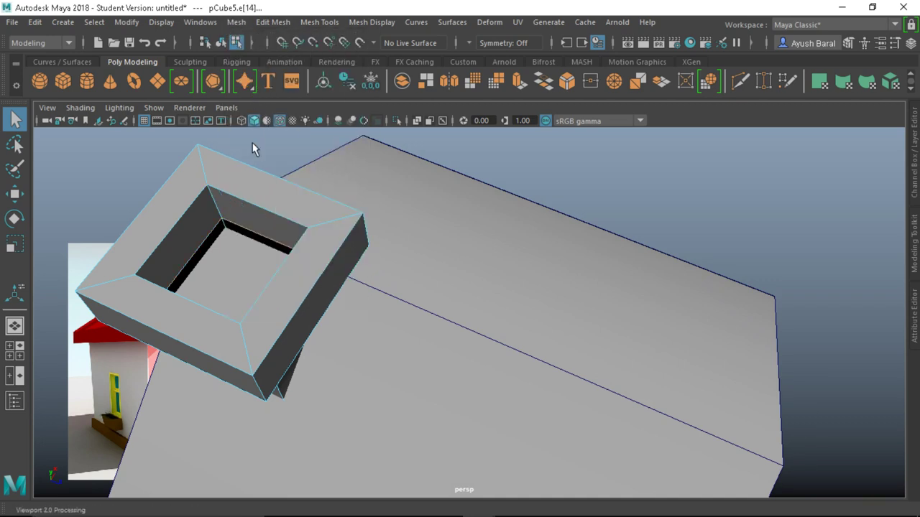
click(236, 21)
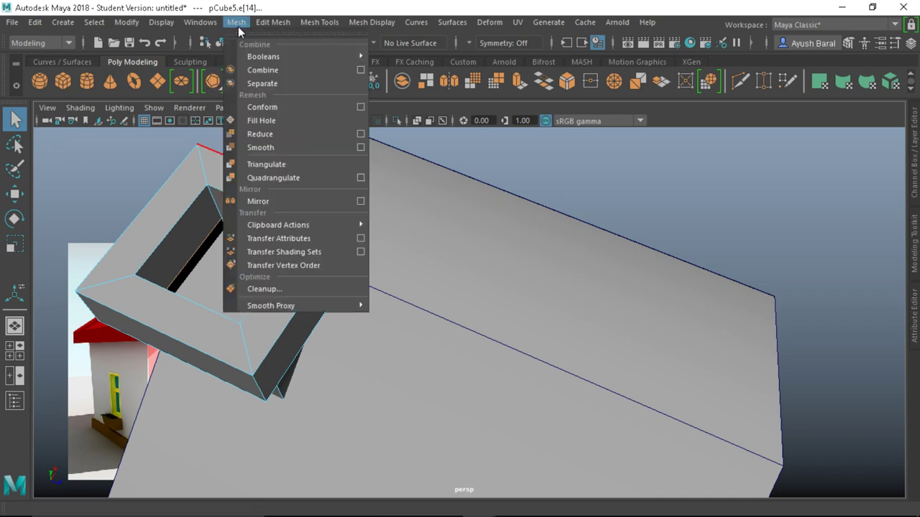
click(257, 123)
alt+drag(276, 247, 270, 275)
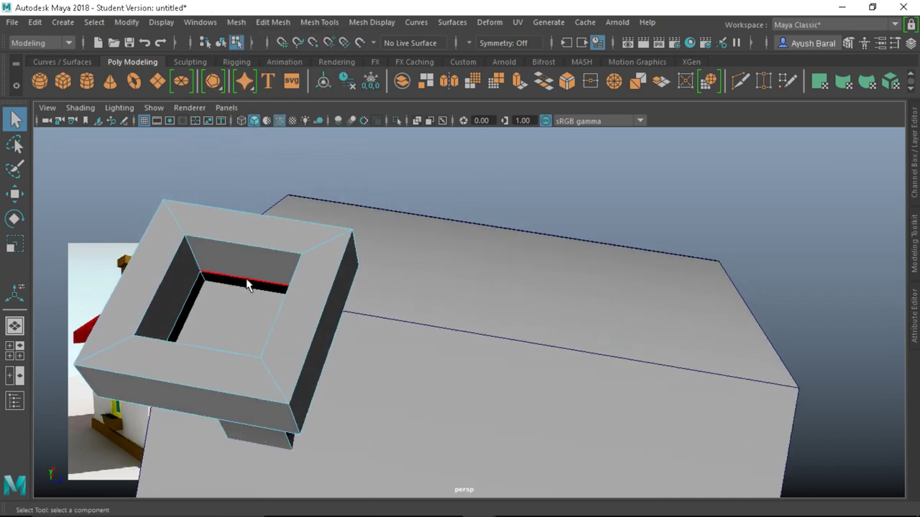
click(247, 286)
click(236, 21)
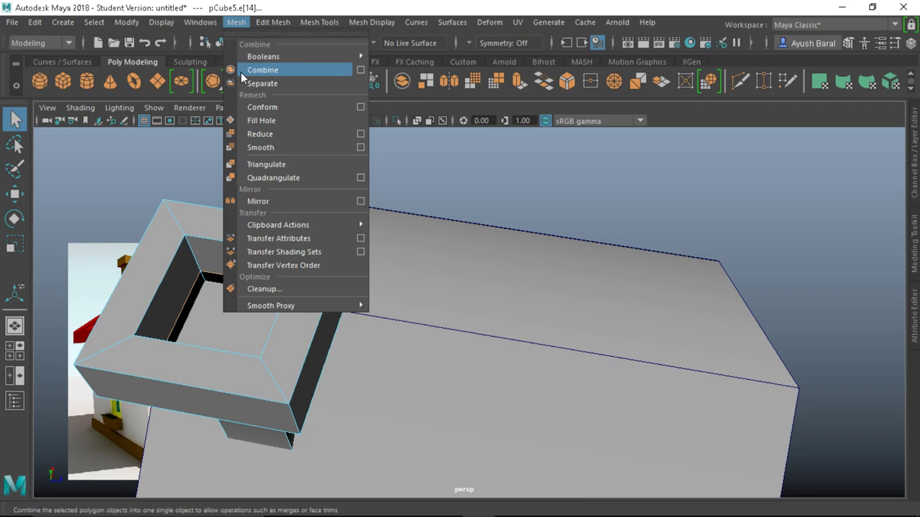
click(260, 121)
alt+drag(244, 238, 224, 223)
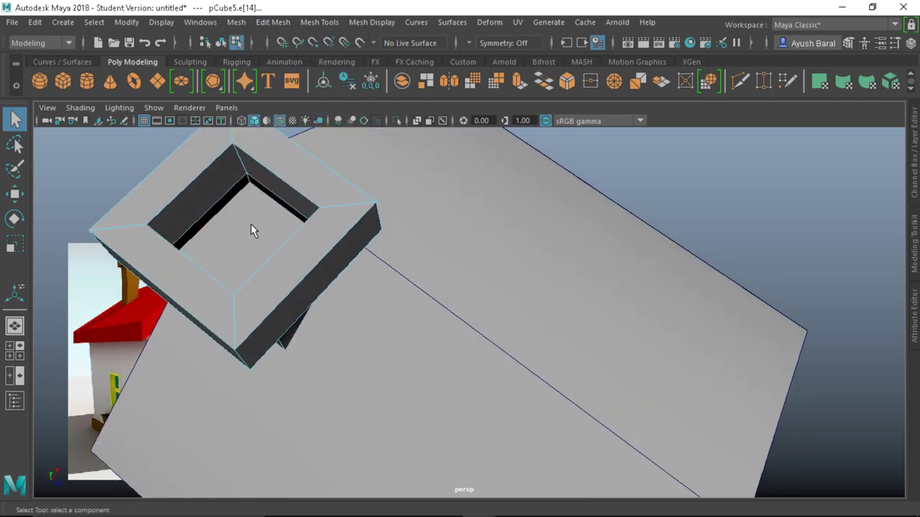
click(251, 224)
Step: Return to object mode and examine the whole house with its chimney against the reference image
alt+drag(365, 251, 365, 317)
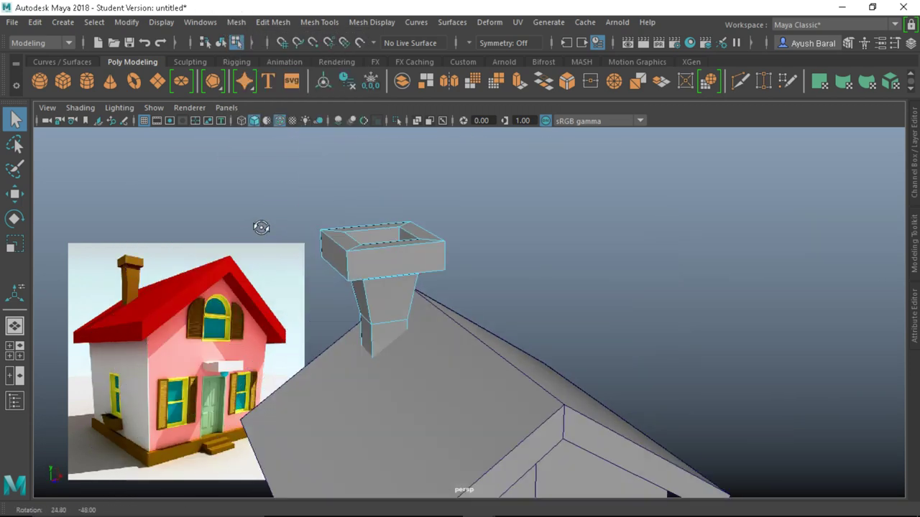
alt+drag(259, 227, 370, 263)
right_drag(366, 123, 435, 95)
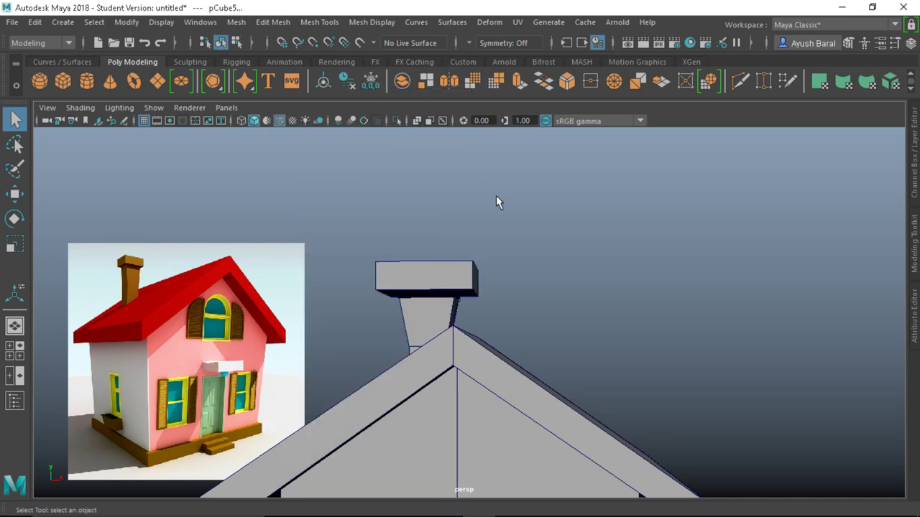
click(496, 195)
alt+right_drag(495, 196, 391, 318)
alt+drag(390, 318, 424, 323)
alt+right_drag(425, 323, 325, 318)
alt+middle_drag(419, 351, 386, 295)
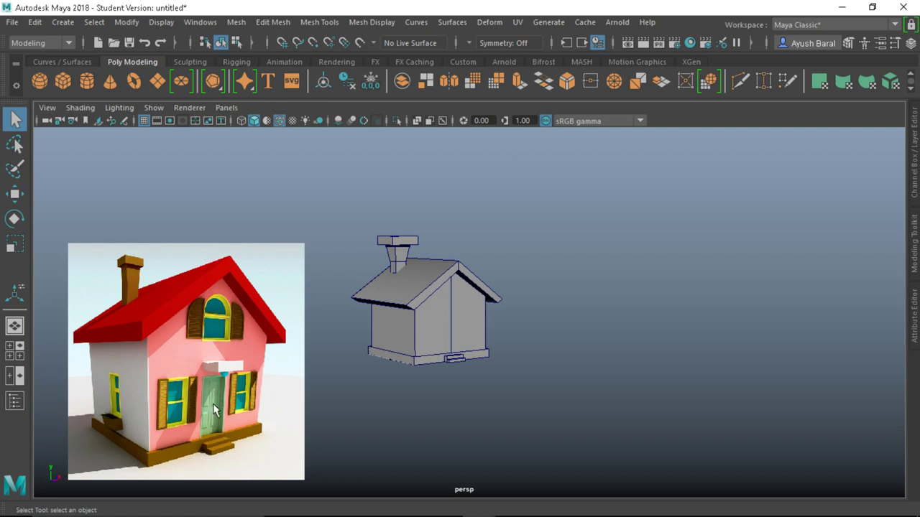
scroll(448, 312, up, 5)
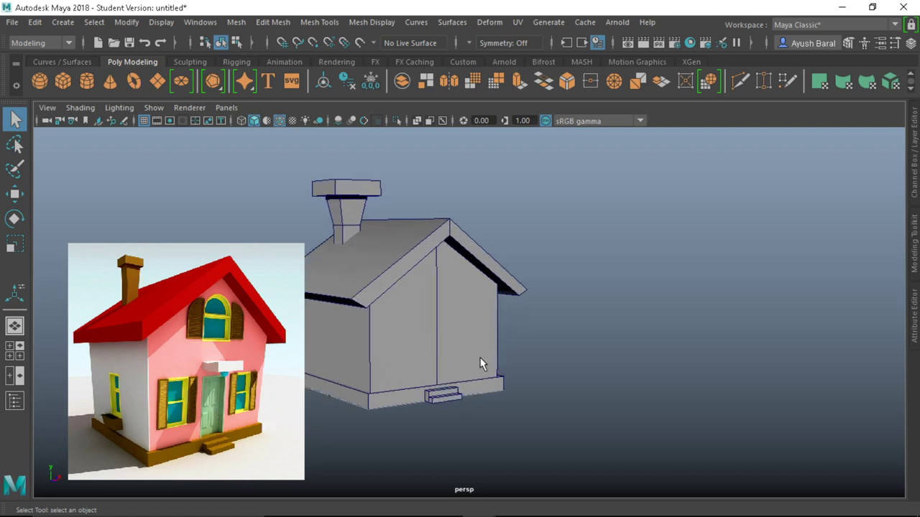
alt+drag(482, 365, 462, 362)
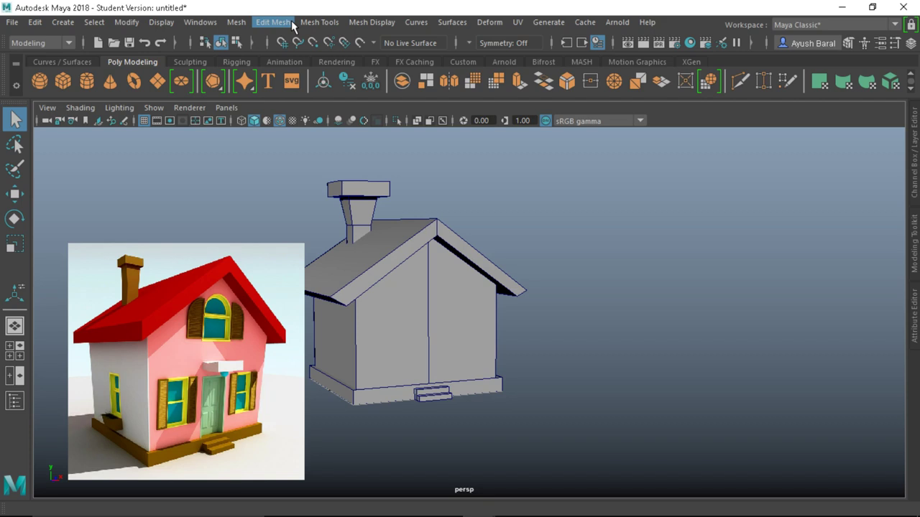
Step: Add offset edge loops on both sides of the front wall's centre edge, spaced about as wide as the entrance steps
click(434, 295)
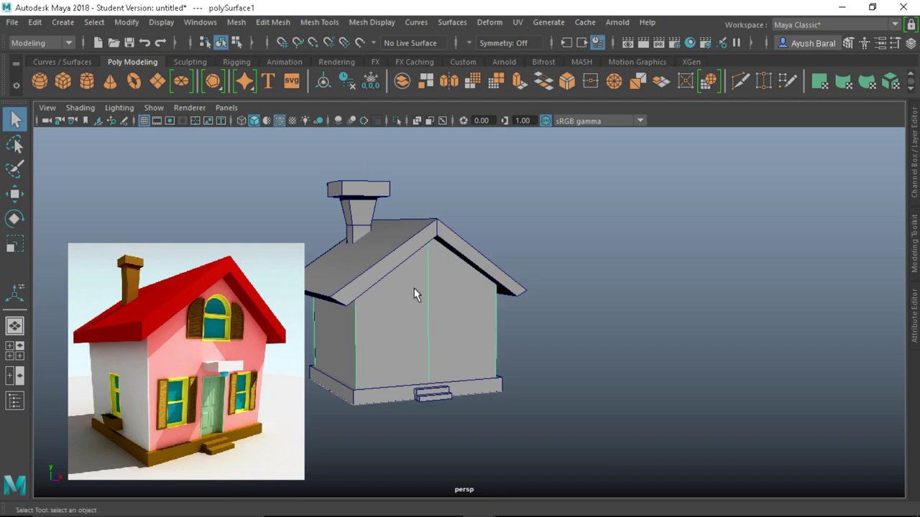
scroll(414, 295, up, 5)
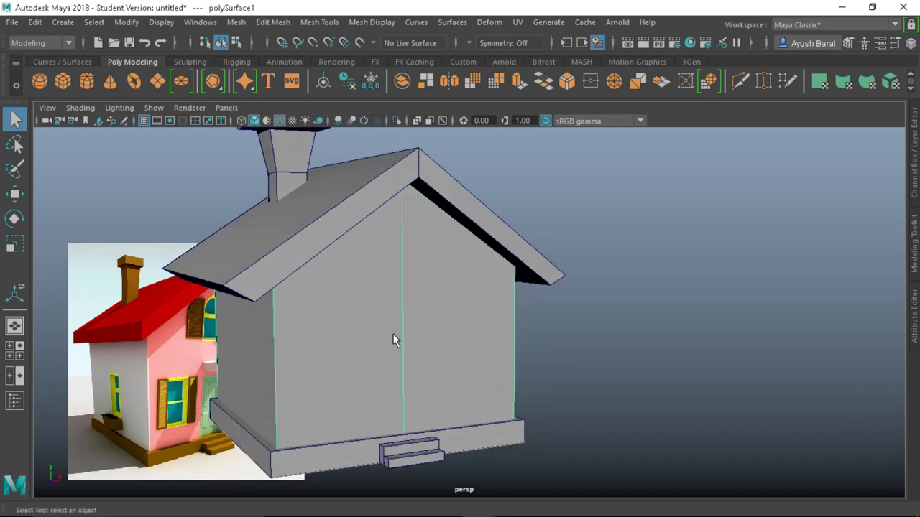
alt+middle_drag(390, 302, 565, 304)
alt+drag(569, 300, 541, 300)
click(316, 23)
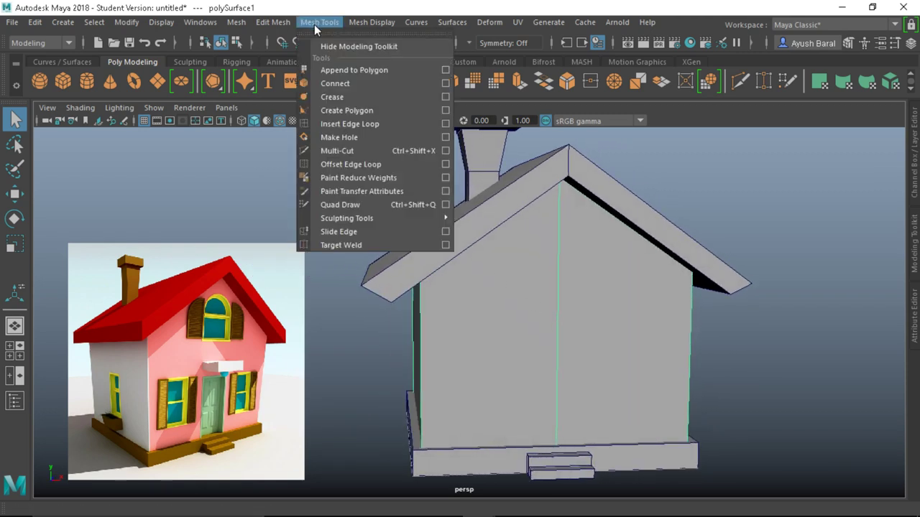
click(343, 164)
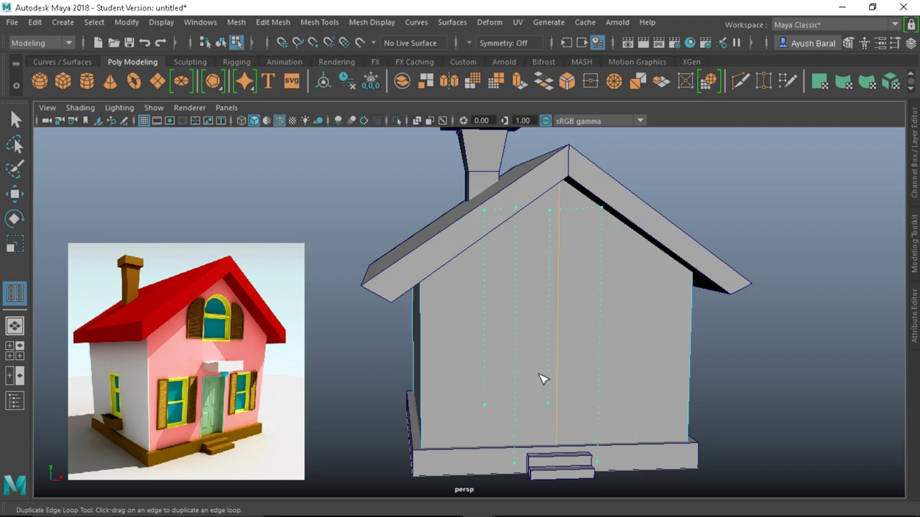
alt+drag(546, 398, 528, 350)
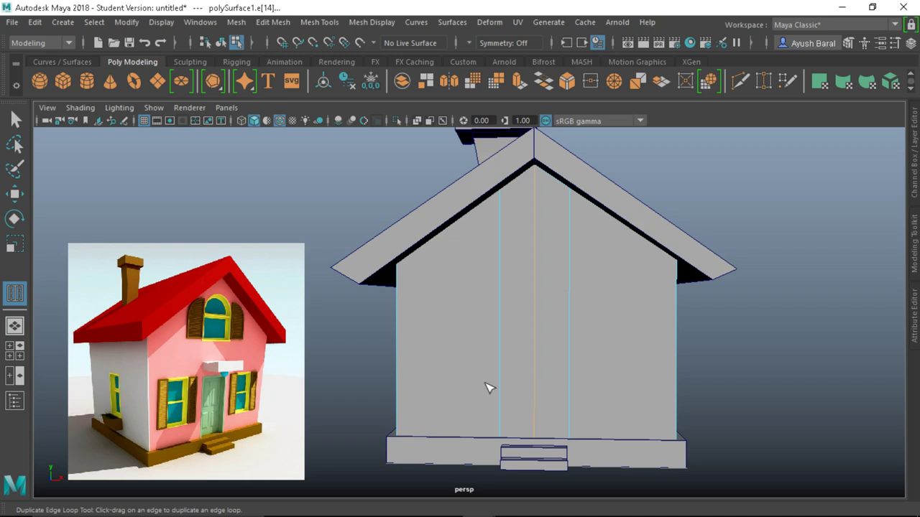
Step: Insert a horizontal edge loop across the house body and flatten it by scaling it to 0 in Y
click(320, 21)
click(347, 125)
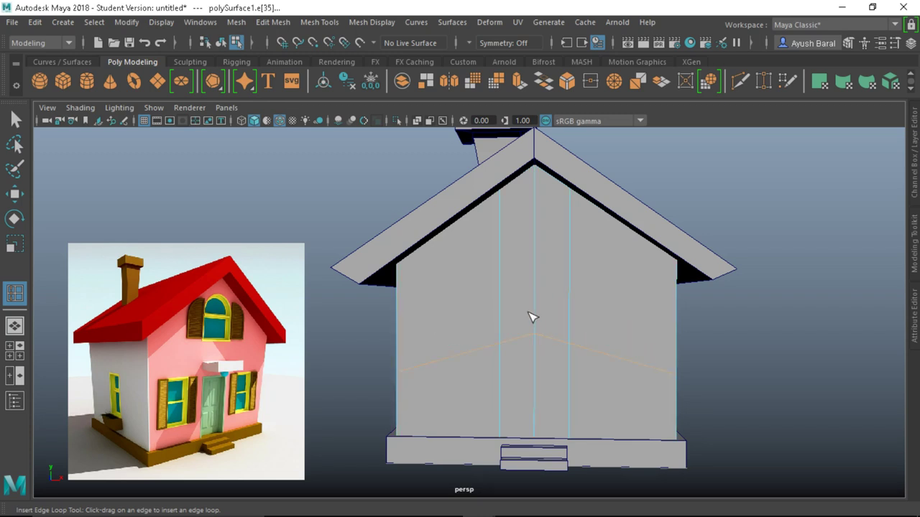
click(532, 317)
key(r)
drag(538, 286, 560, 401)
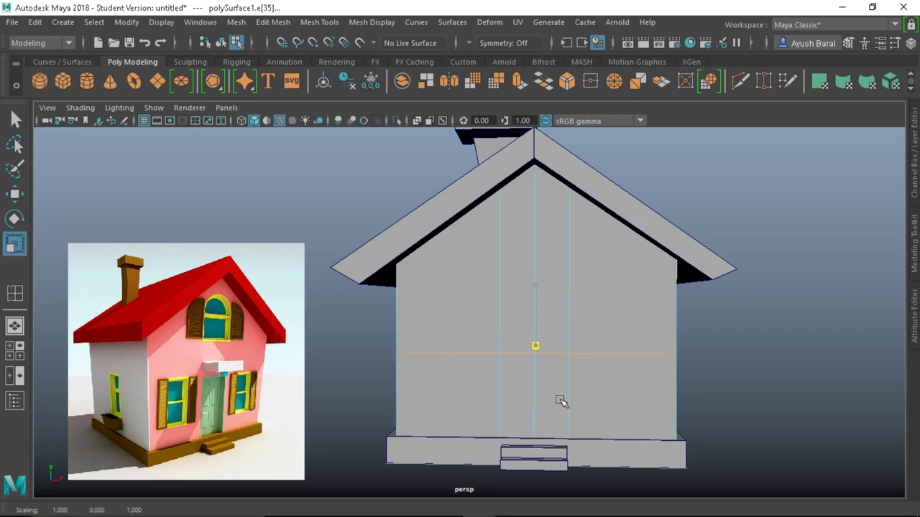
key(w)
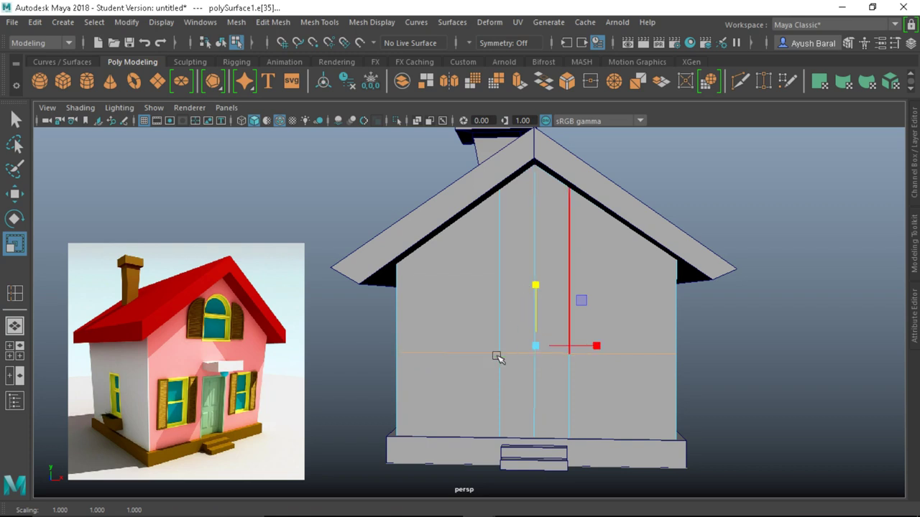
Step: Raise the horizontal edge loop on the house body to the height of the doorway's top
key(w)
drag(526, 293, 447, 344)
drag(529, 257, 534, 240)
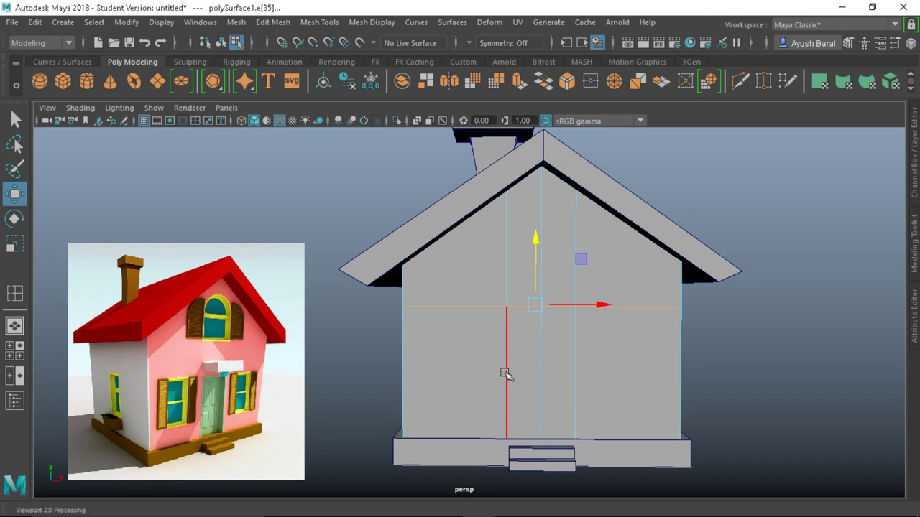
Step: Extrude the two central lower faces of the front wall inward to recess a doorway above the steps
right_drag(503, 128, 507, 151)
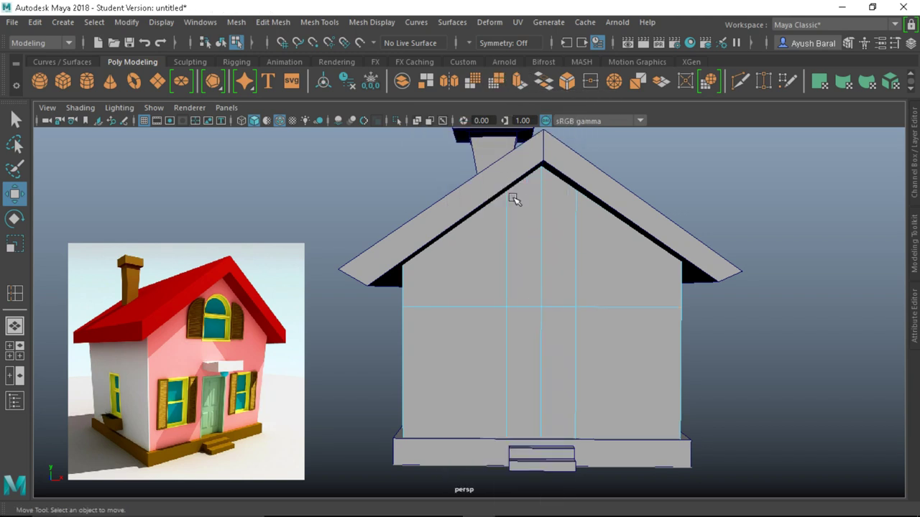
click(523, 350)
shift+click(560, 352)
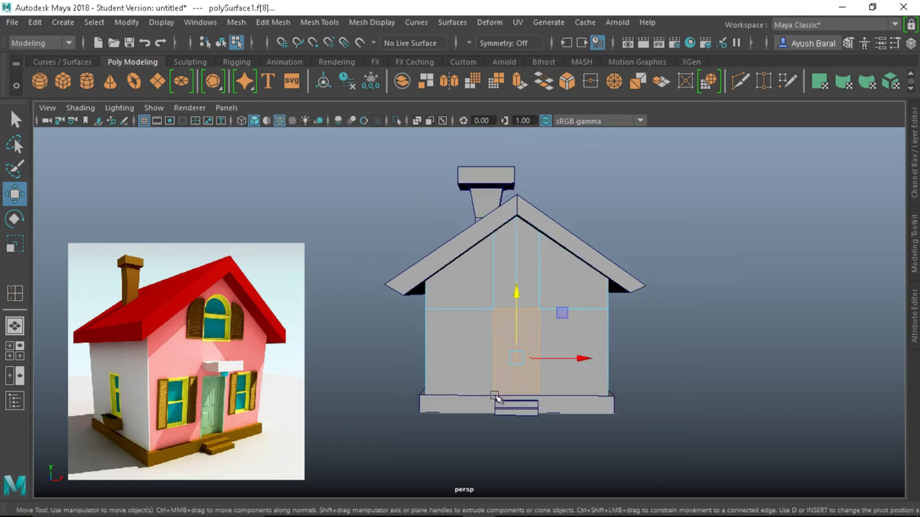
alt+drag(499, 396, 483, 422)
key(ctrl+e)
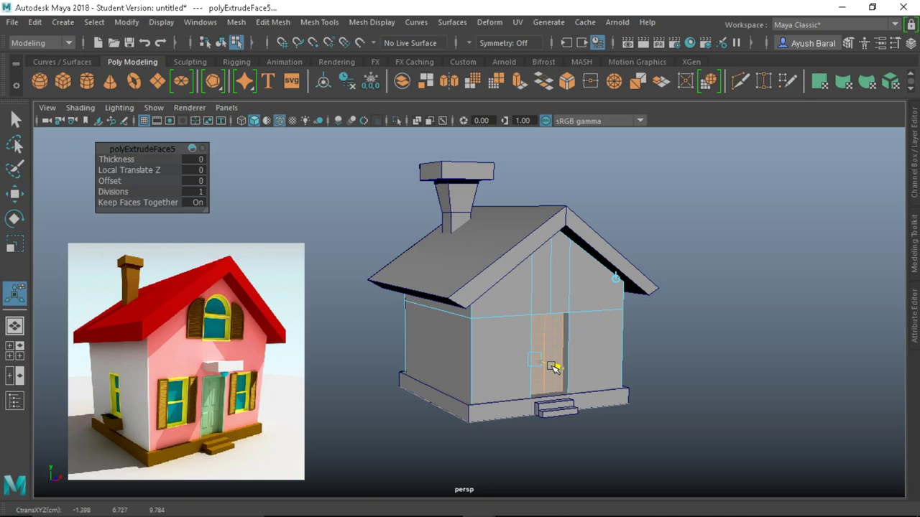
key(w)
click(678, 369)
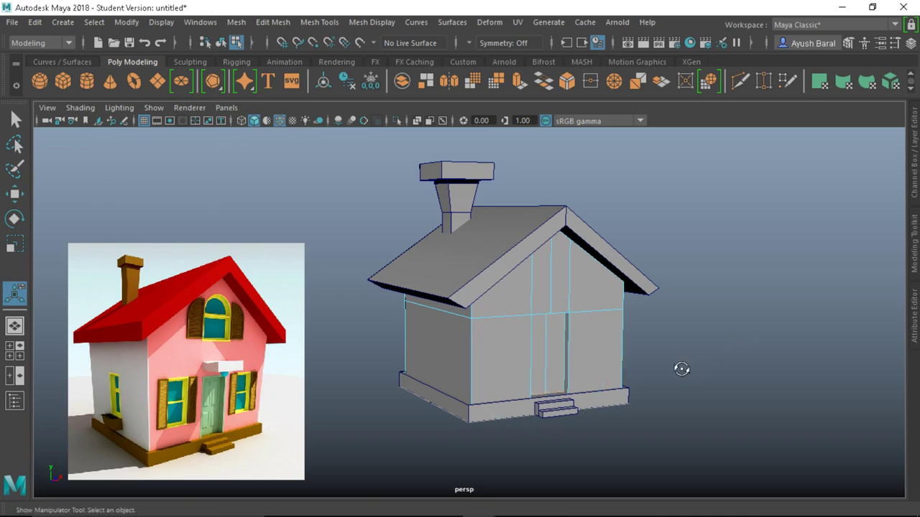
Step: Examine the recessed doorway and the wall areas beside it from several angles against the reference image
alt+drag(677, 369, 635, 372)
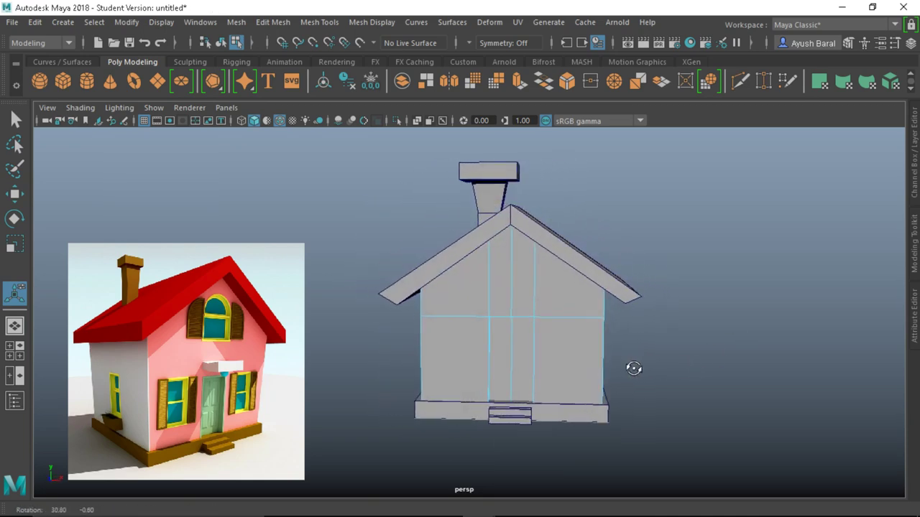
alt+right_drag(635, 371, 567, 382)
alt+drag(567, 382, 545, 389)
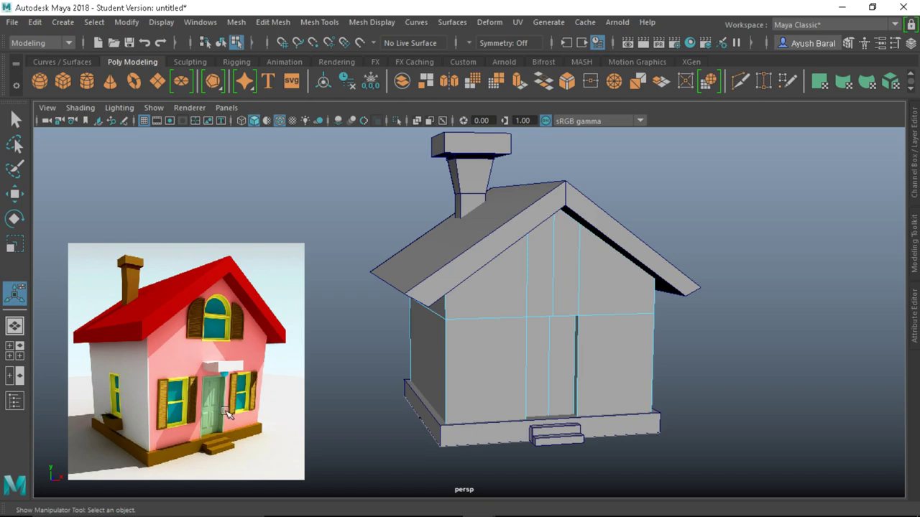
scroll(290, 435, up, 3)
alt+drag(417, 434, 540, 392)
alt+right_drag(540, 391, 434, 389)
alt+drag(433, 389, 371, 392)
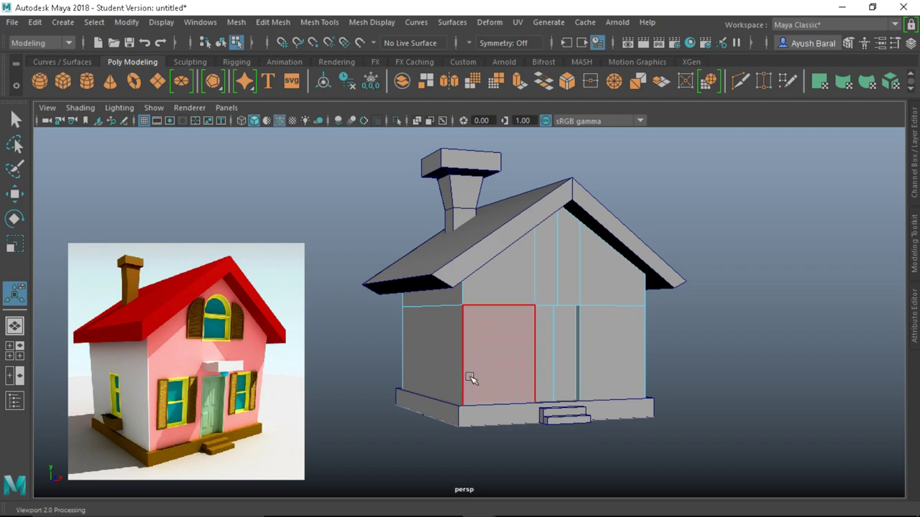
alt+drag(585, 376, 345, 286)
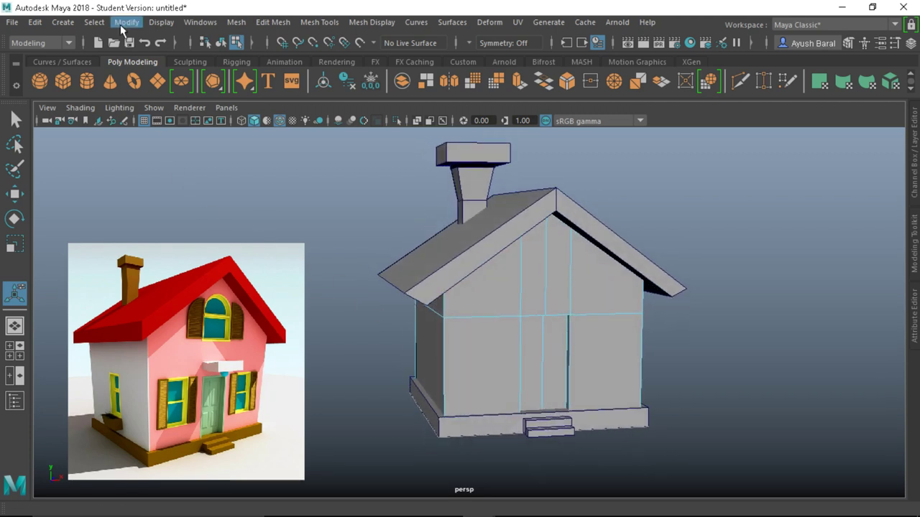
Step: Insert a horizontal edge loop low around the house body, a little above the slab, for the window bottoms
click(272, 21)
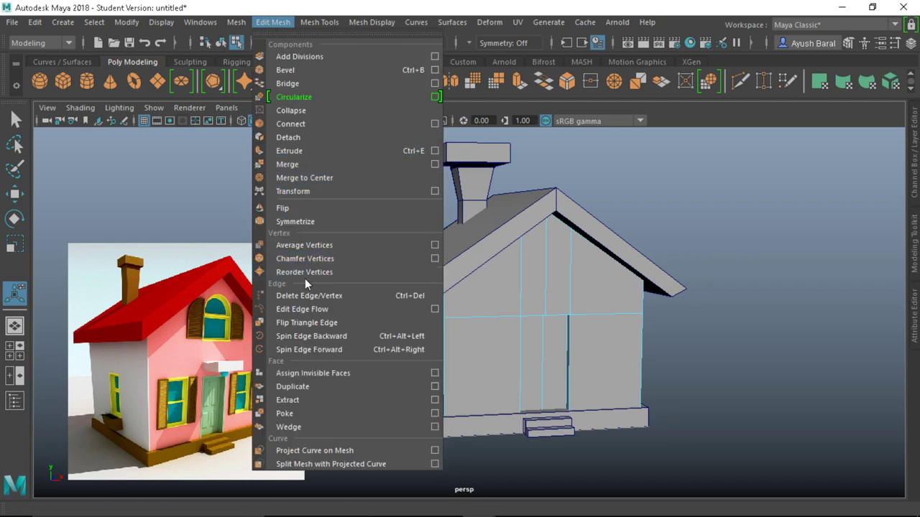
mouse_move(319, 21)
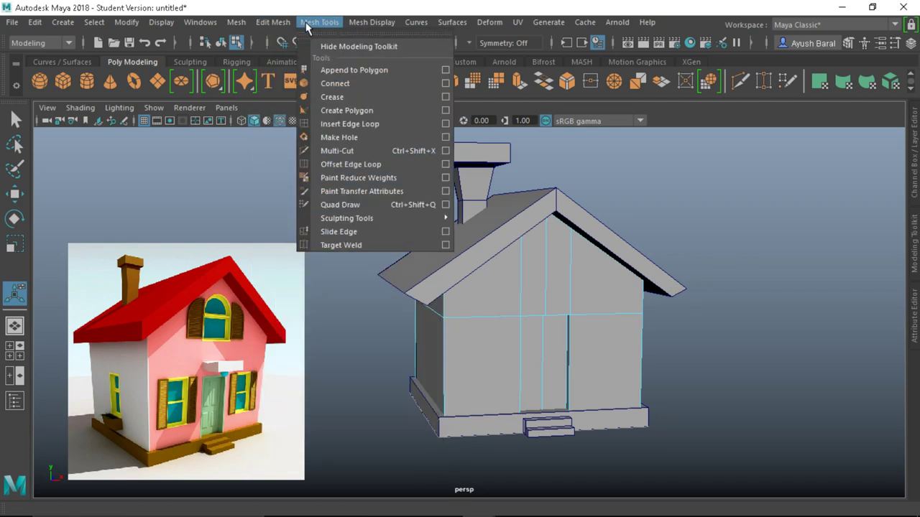
click(337, 123)
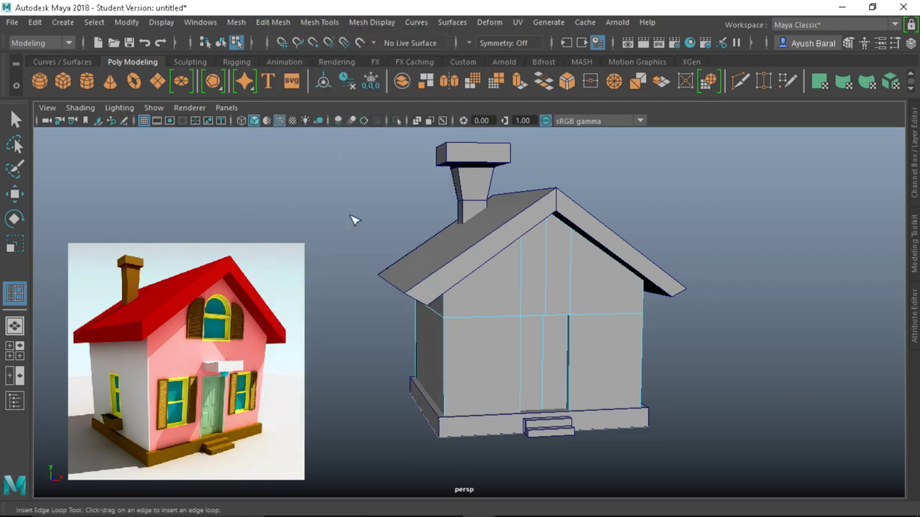
click(522, 377)
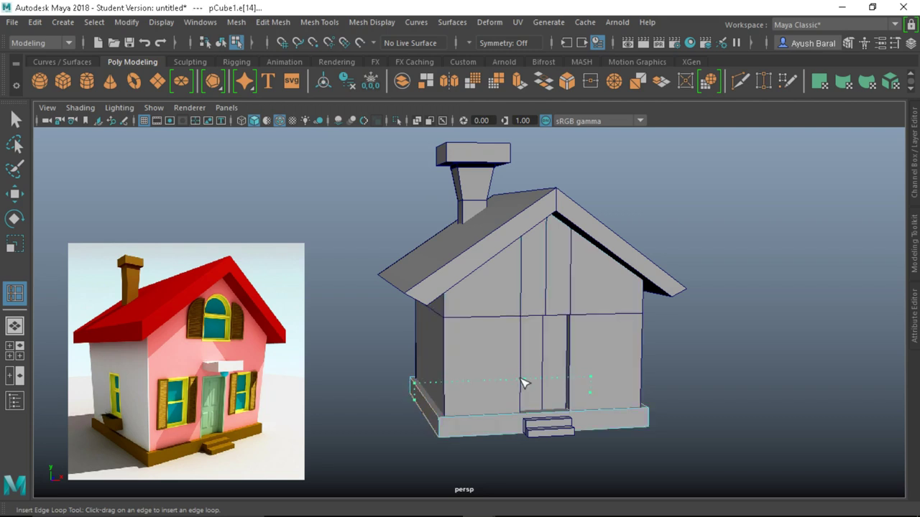
right_drag(493, 353, 530, 101)
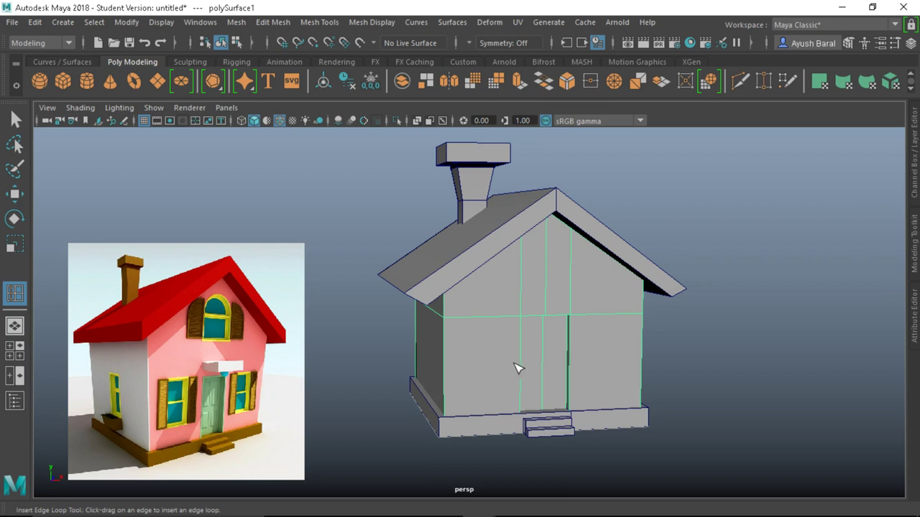
drag(523, 365, 526, 392)
mouse_move(581, 400)
alt+mouse_down()
mouse_move(530, 382)
mouse_move(565, 382)
mouse_move(574, 393)
alt+mouse_up()
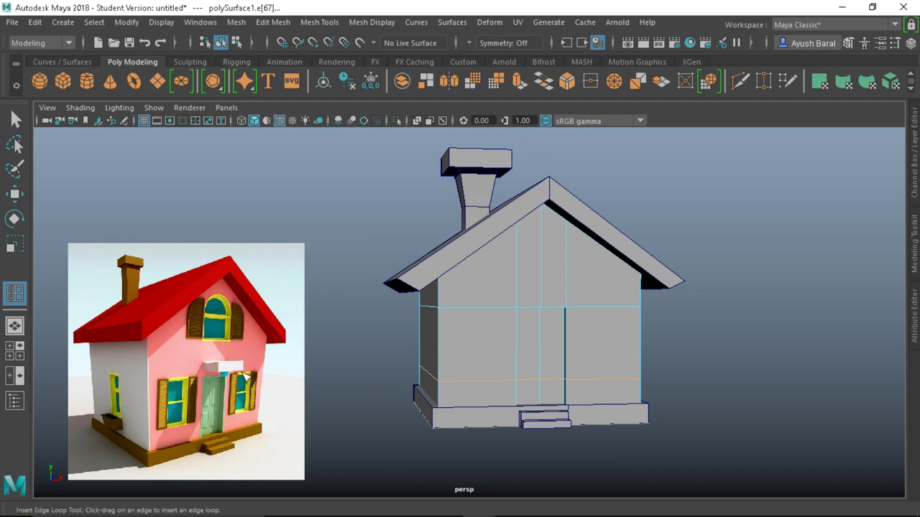
Step: Extrude the two front wall faces beside the doorway with an Offset of 1.42 to inset the window outlines
right_drag(499, 330, 500, 152)
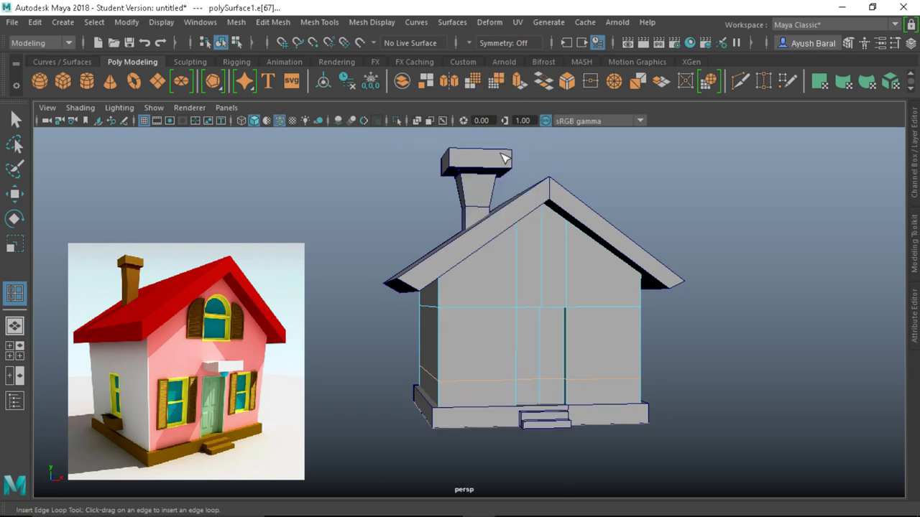
key(q)
click(481, 361)
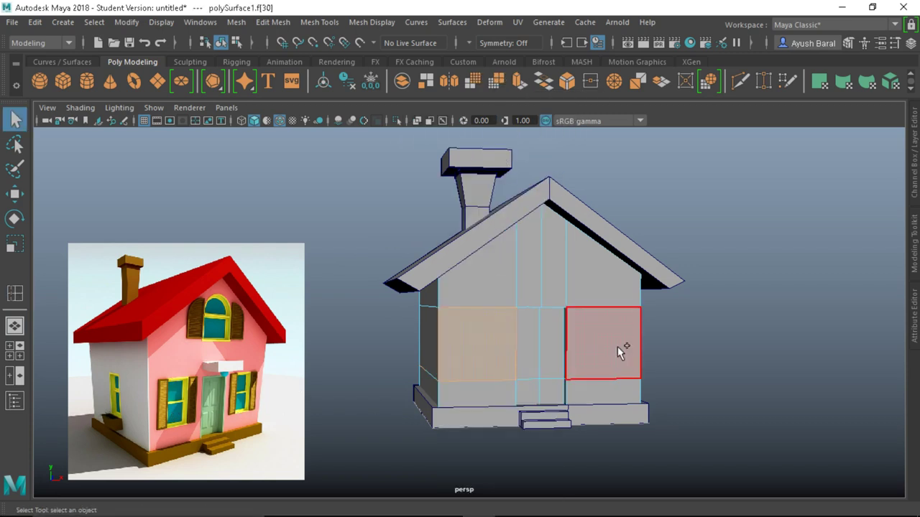
shift+click(615, 346)
key(ctrl+e)
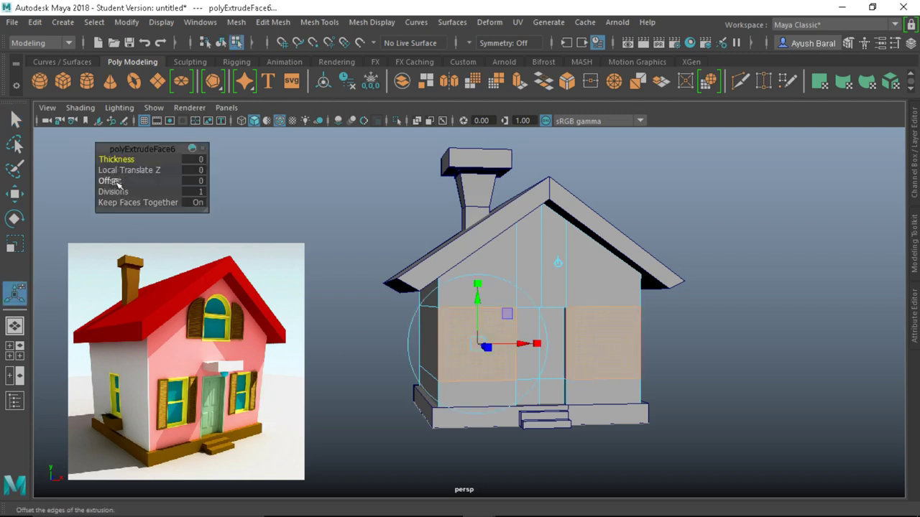
drag(110, 180, 155, 181)
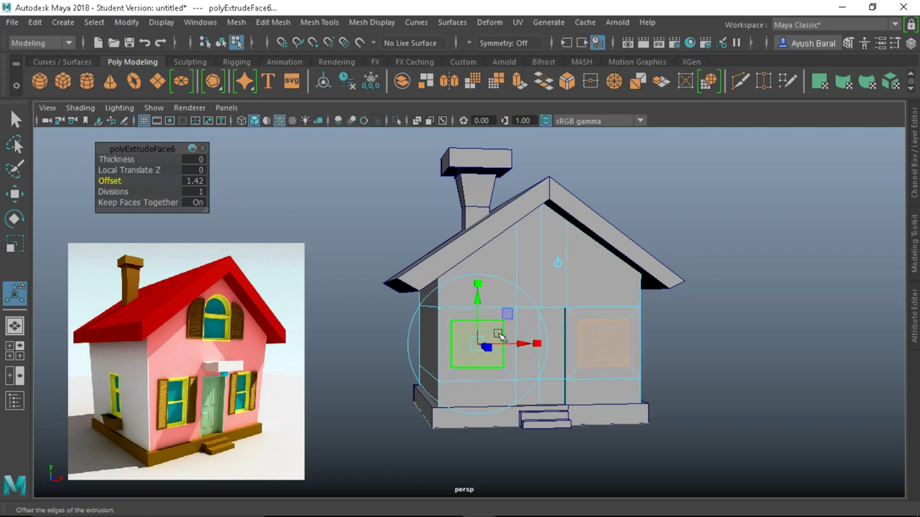
Step: Scale the inset window faces taller together, and narrow each one in width to match the reference windows
key(r)
drag(542, 285, 539, 261)
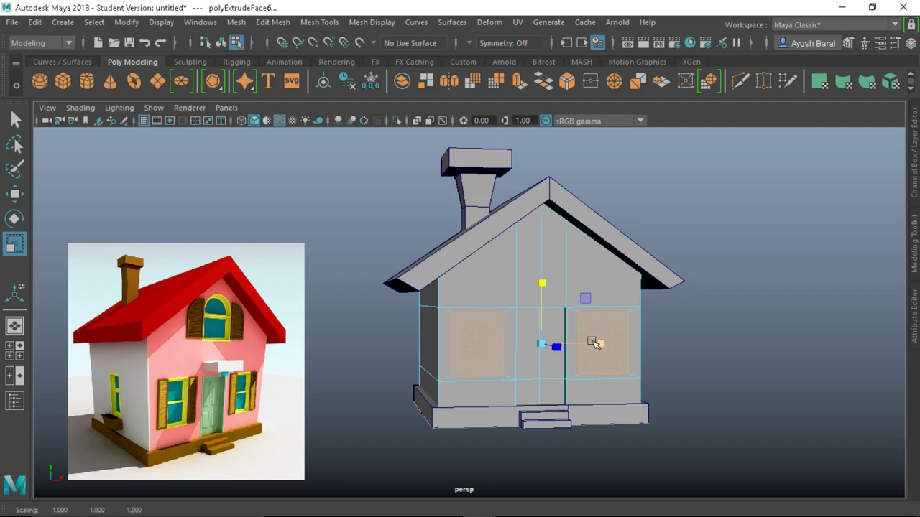
mouse_move(599, 342)
mouse_down()
mouse_move(580, 343)
mouse_move(596, 344)
mouse_up()
scroll(538, 346, up, 5)
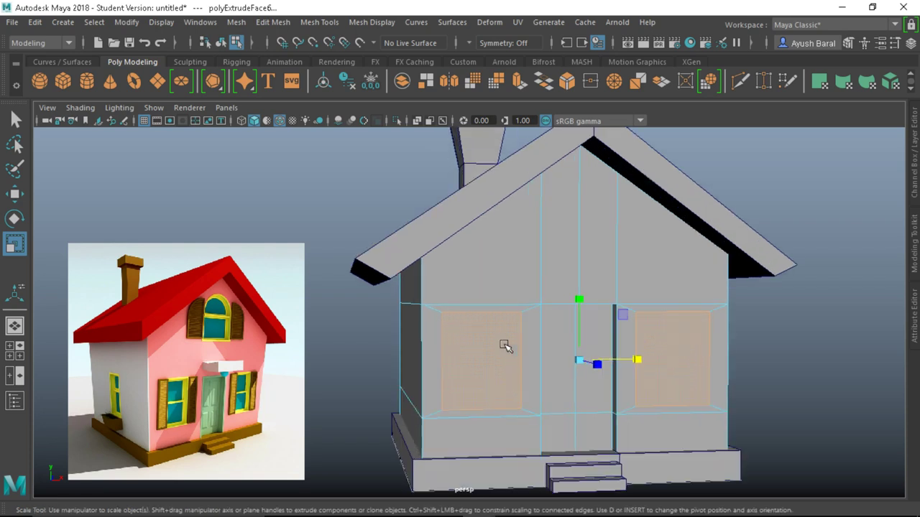
click(490, 350)
drag(522, 352, 507, 360)
click(657, 356)
mouse_move(700, 359)
mouse_down()
mouse_move(715, 360)
mouse_move(703, 360)
mouse_up()
Step: Extrude both front window faces inward to recess the window openings into the wall
scroll(561, 367, down, 5)
alt+drag(421, 383, 464, 386)
scroll(515, 381, up, 3)
click(509, 352)
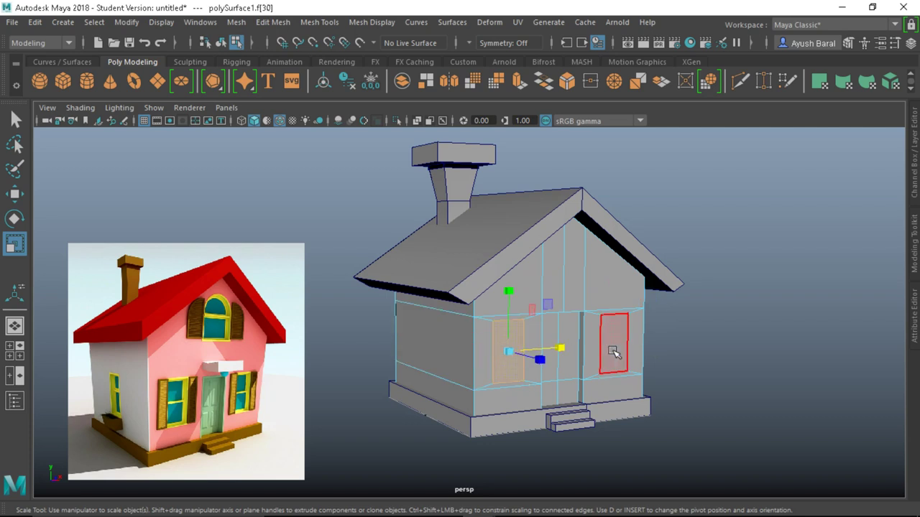
shift+click(614, 348)
key(ctrl+e)
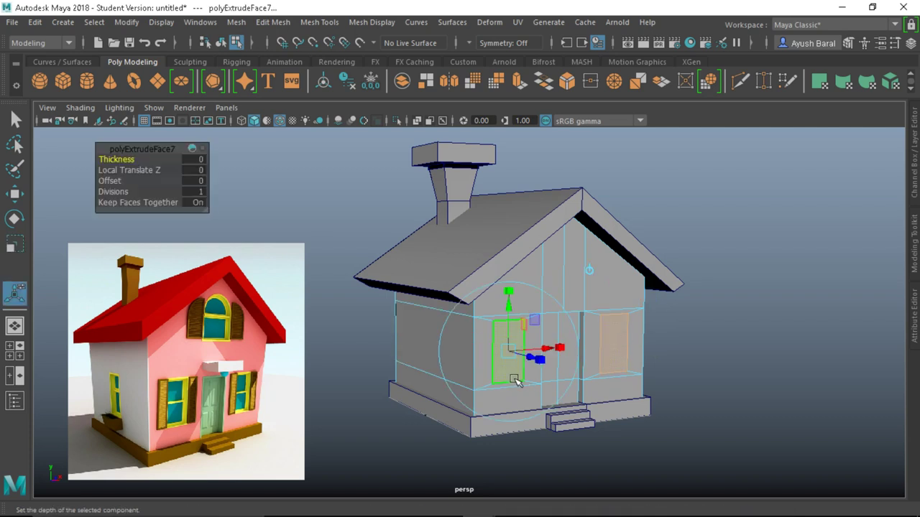
mouse_move(527, 357)
mouse_down()
mouse_move(477, 341)
mouse_move(529, 355)
mouse_up()
click(747, 352)
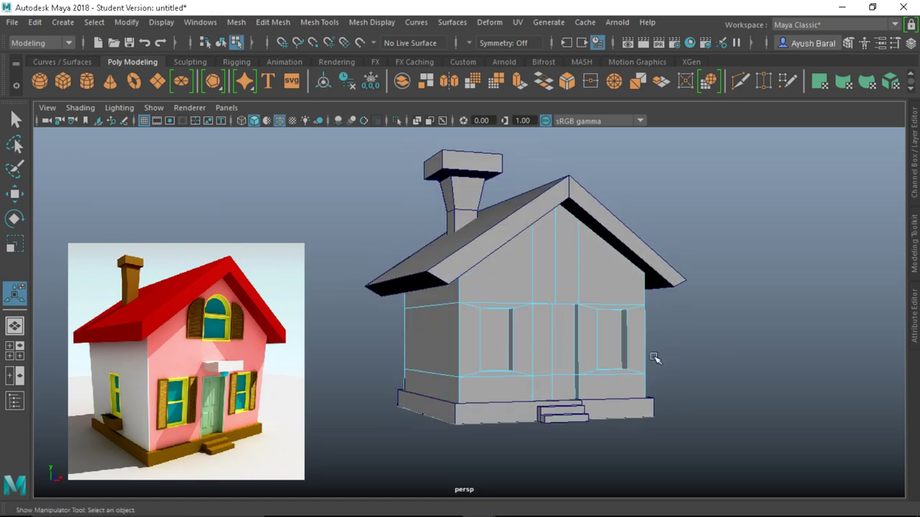
Step: Examine the front window recesses, doorway and side wall from several angles against the reference image
alt+right_drag(655, 357, 496, 368)
alt+drag(496, 368, 490, 387)
alt+right_drag(490, 387, 621, 371)
alt+drag(622, 370, 462, 359)
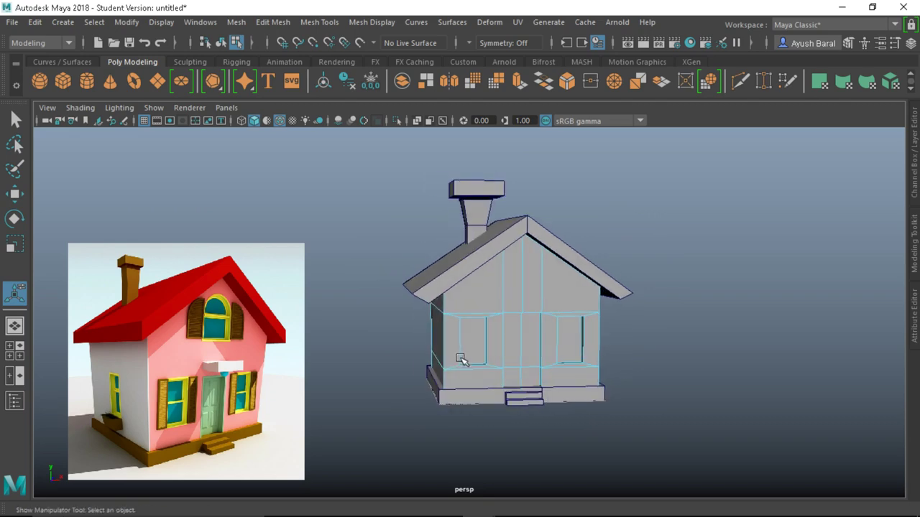
alt+right_drag(462, 359, 498, 386)
alt+drag(345, 388, 460, 379)
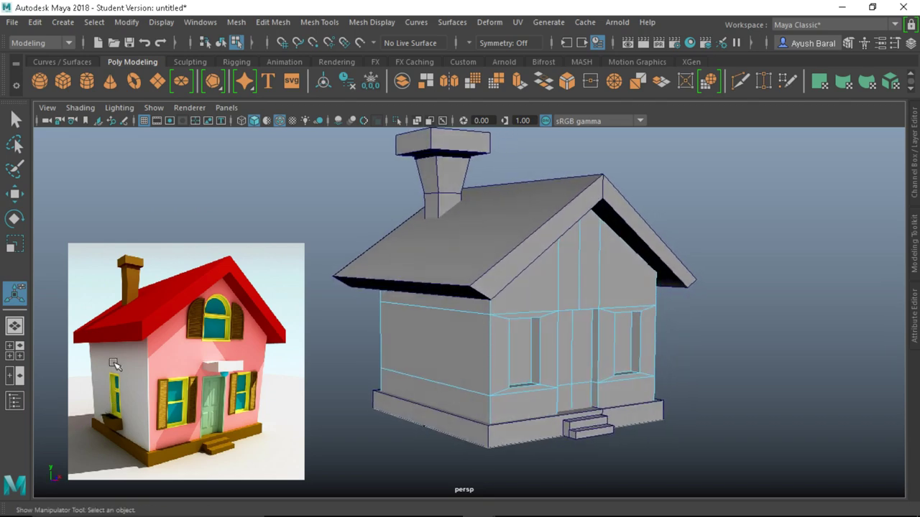
alt+drag(431, 412, 456, 384)
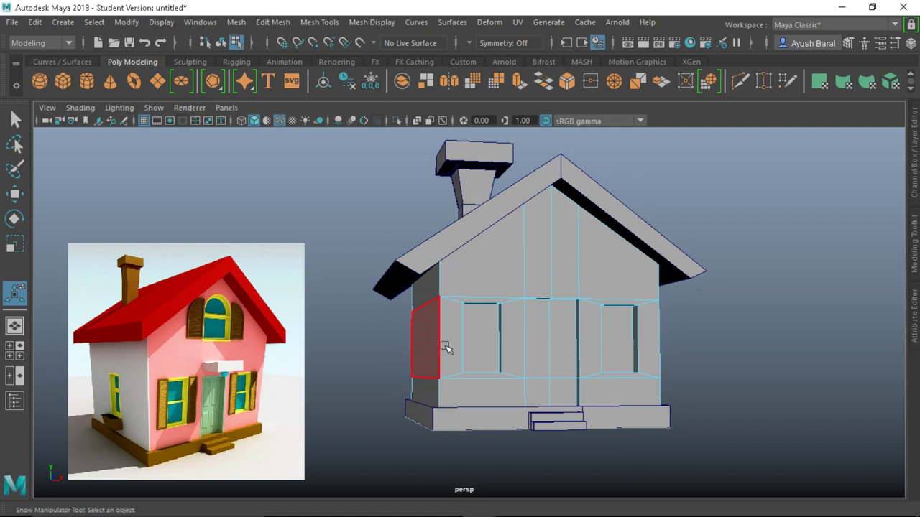
mouse_move(499, 349)
alt+mouse_down()
mouse_move(507, 361)
mouse_move(488, 362)
alt+mouse_up()
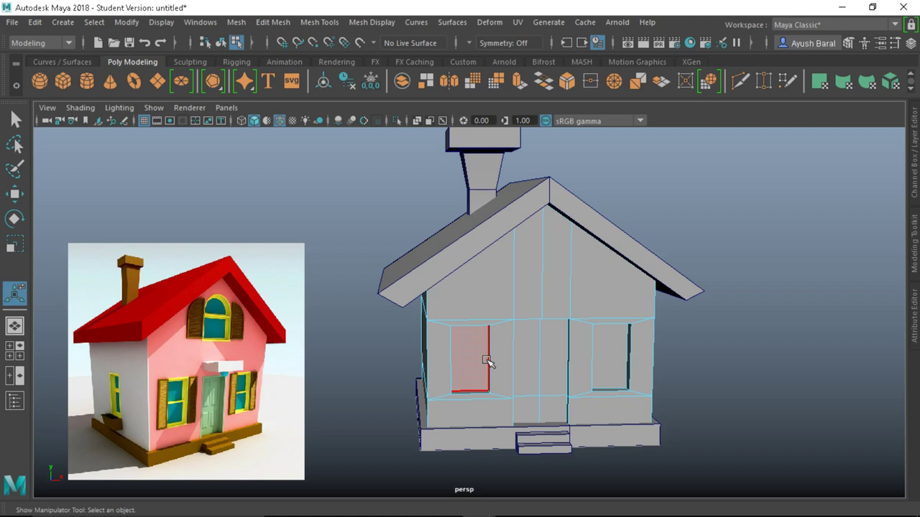
scroll(486, 360, down, 5)
alt+drag(486, 366, 548, 376)
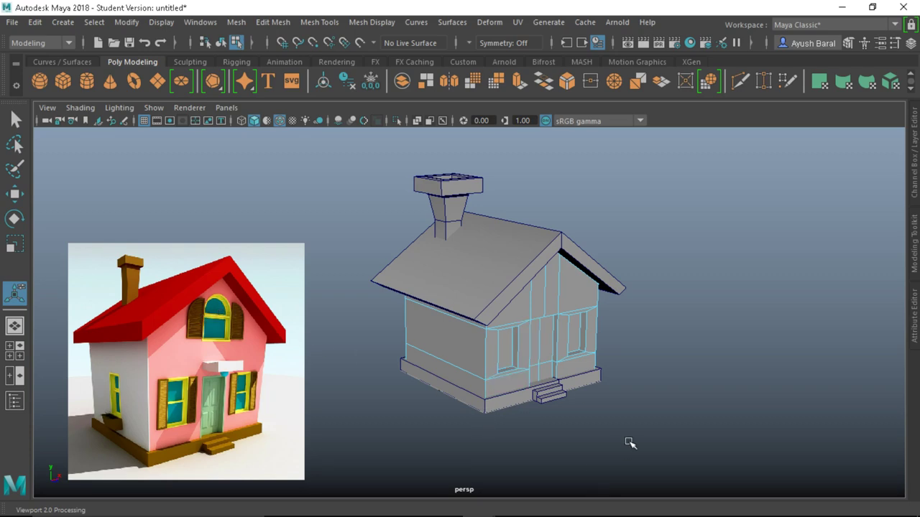
alt+drag(630, 327, 376, 334)
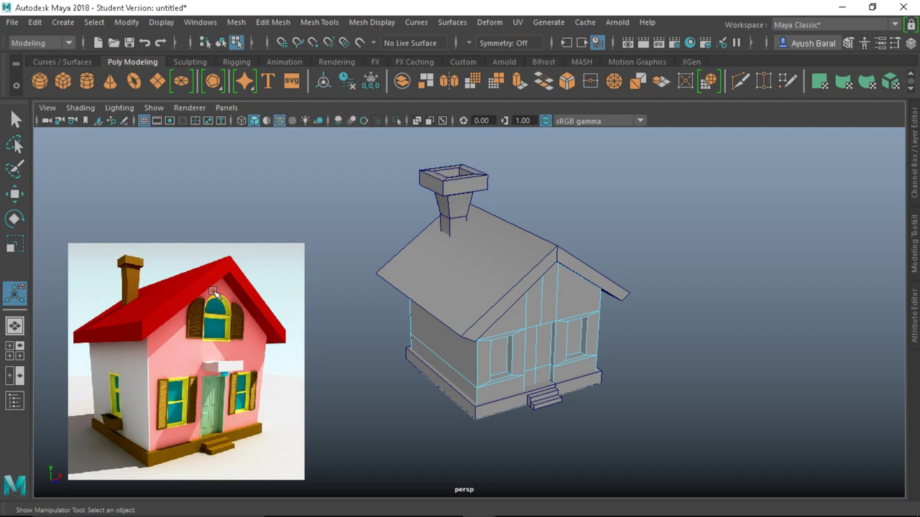
Step: Create a polygon cube in front of the house and scale it into a flat block about 5.6 by 1.8 by 6.0
click(63, 81)
key(w)
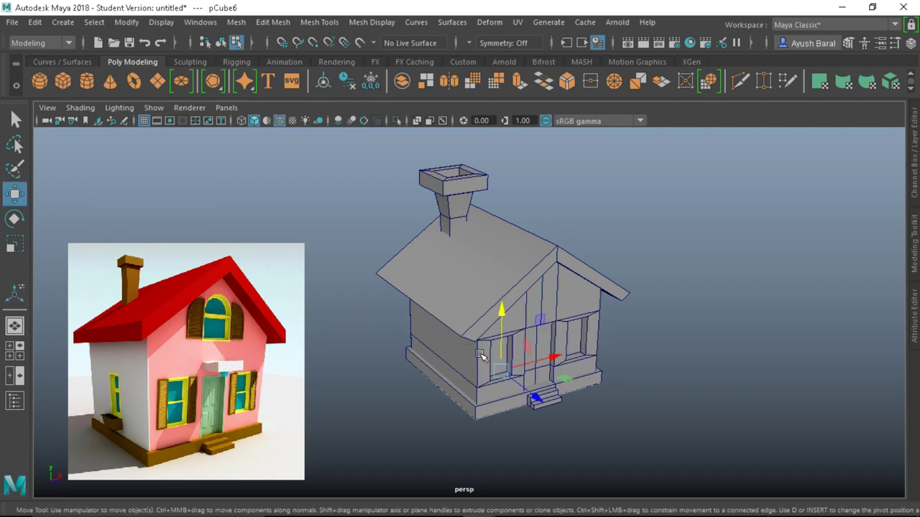
drag(521, 391, 645, 460)
key(r)
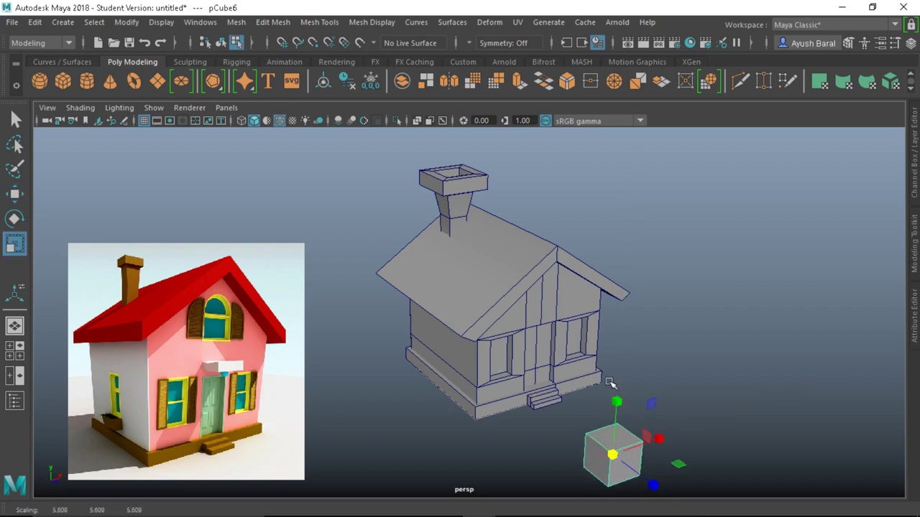
drag(616, 401, 611, 449)
drag(651, 484, 656, 488)
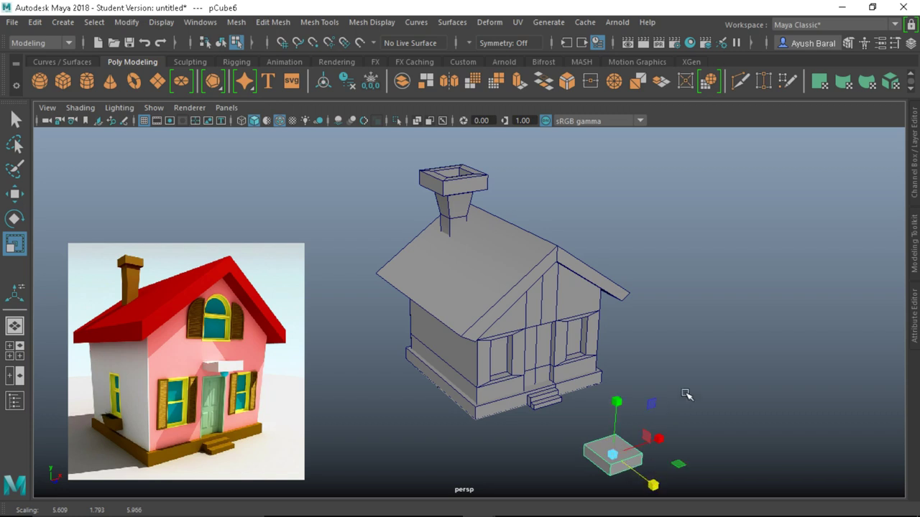
Step: Set the flat block's Subdivisions Depth to 3
click(915, 145)
click(596, 287)
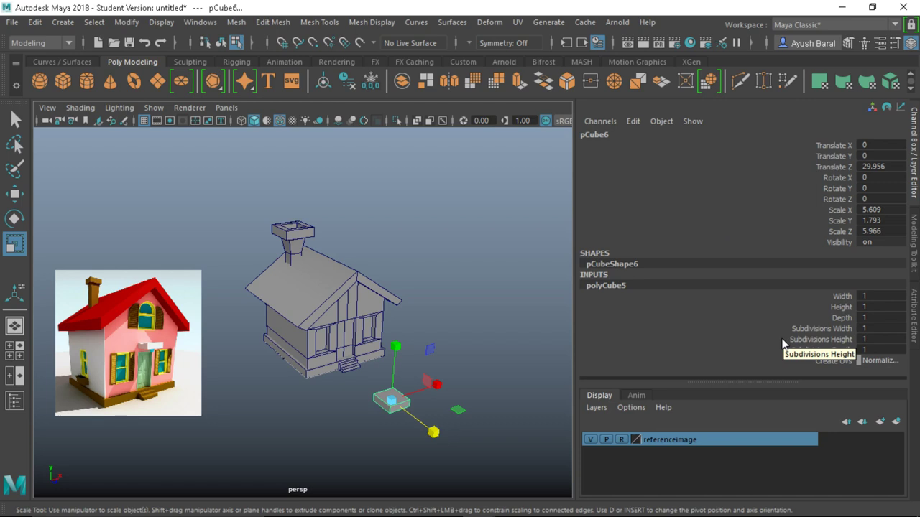
click(758, 351)
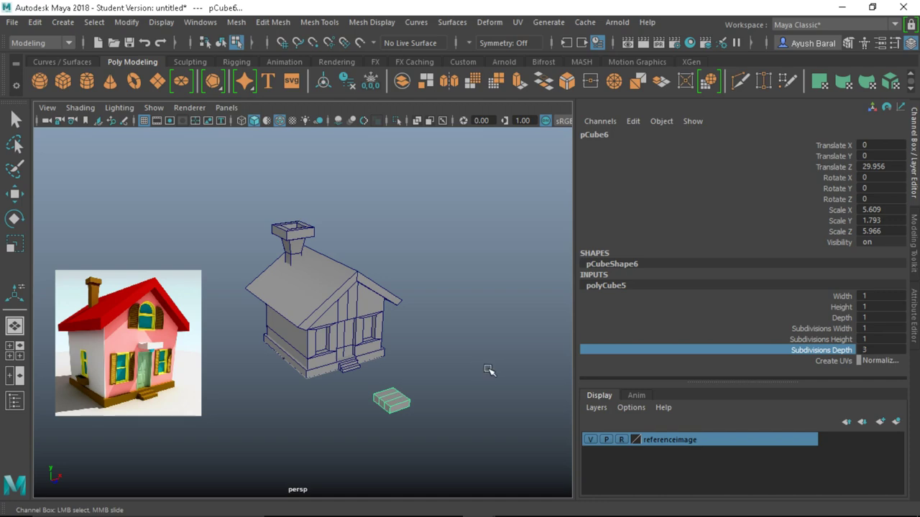
Step: Scale the vertices at the flat block's house-side end closer together vertically so that end tapers
scroll(489, 371, up, 2)
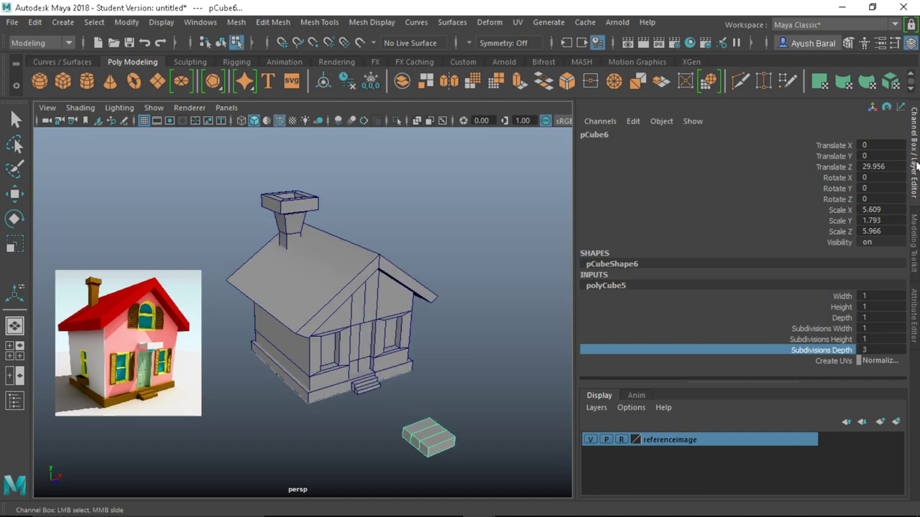
click(914, 165)
alt+middle_drag(646, 365, 632, 260)
key(f)
alt+drag(590, 336, 658, 346)
right_drag(429, 318, 377, 117)
scroll(390, 183, down, 5)
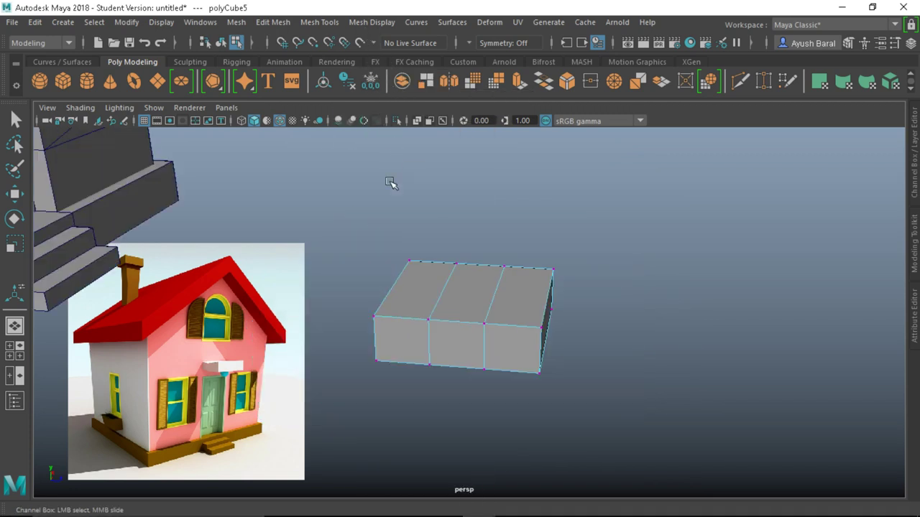
alt+drag(391, 182, 450, 222)
drag(349, 237, 420, 368)
key(r)
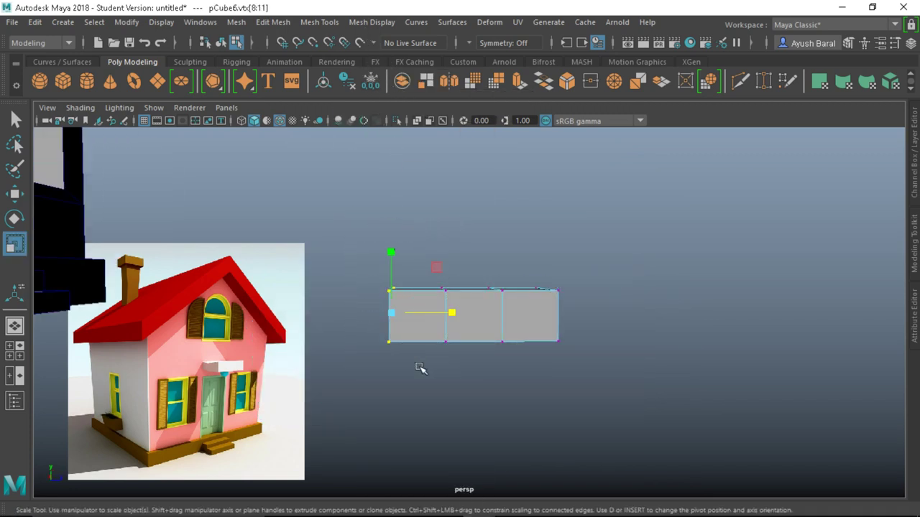
drag(391, 252, 475, 368)
Step: Lower the block's two middle rows of vertices so its side profile bows downward, and return to object selection
click(419, 274)
key(w)
drag(443, 250, 443, 255)
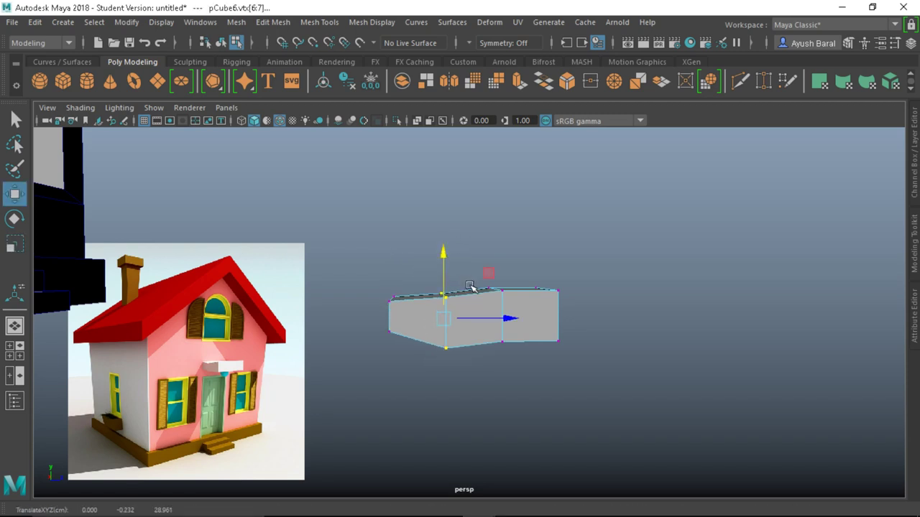
drag(513, 375, 497, 258)
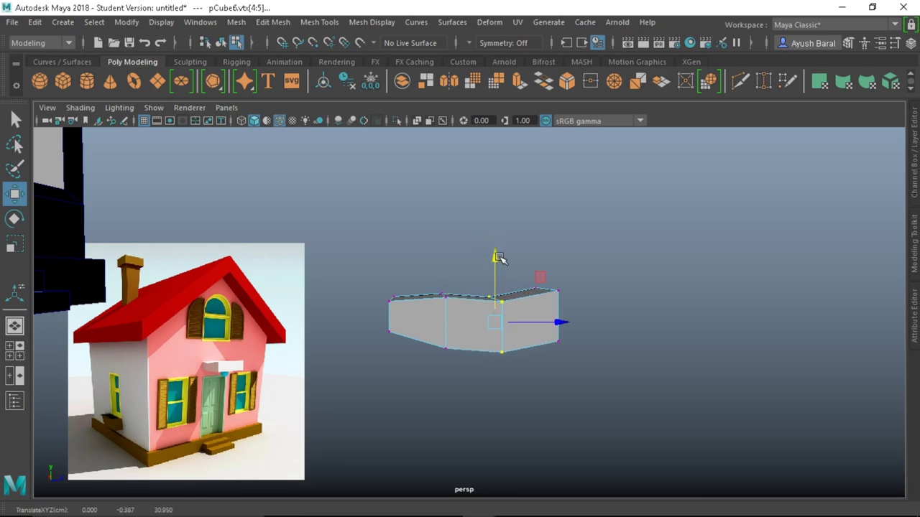
drag(579, 362, 520, 234)
alt+drag(598, 324, 487, 323)
right_drag(424, 311, 493, 92)
Step: Move the shaped block up and back against the front wall to form a canopy above the doorway
scroll(494, 90, down, 1)
scroll(456, 297, down, 4)
alt+drag(468, 266, 540, 344)
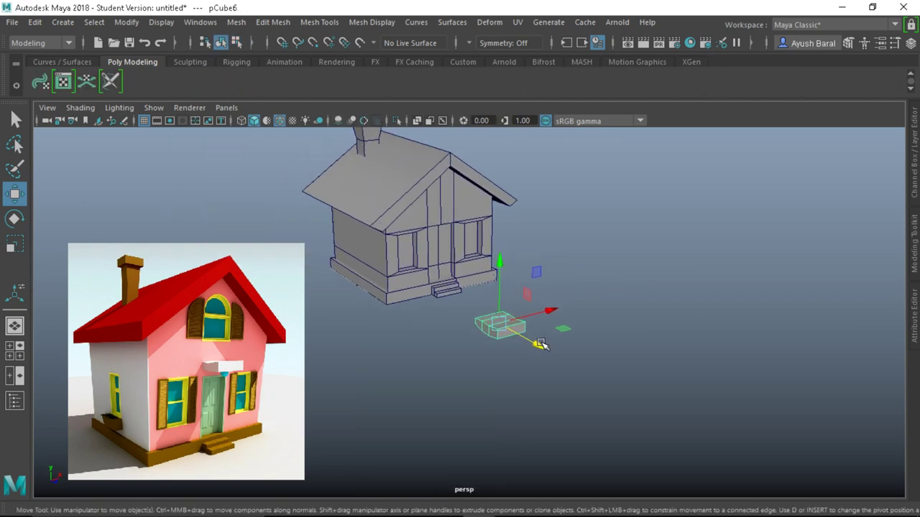
drag(500, 286, 509, 181)
drag(536, 251, 406, 260)
key(f)
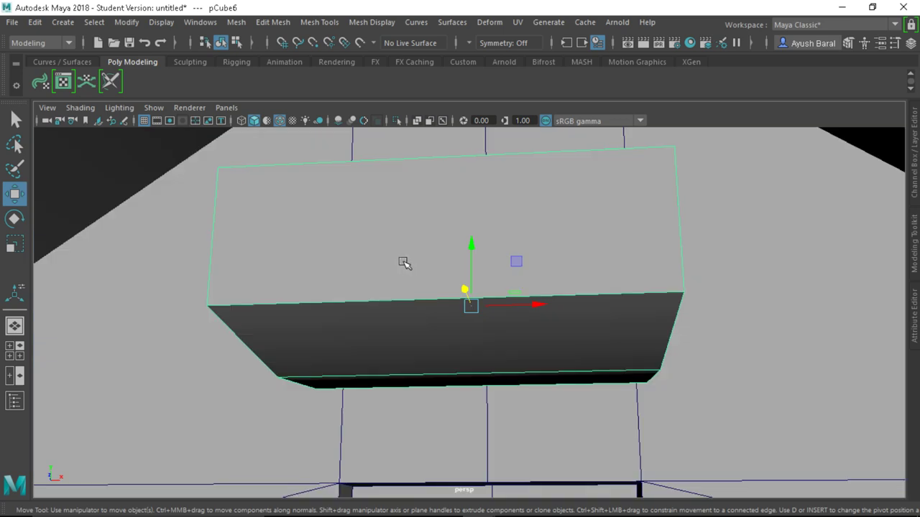
scroll(408, 276, down, 5)
alt+drag(400, 299, 457, 299)
alt+right_drag(458, 299, 149, 418)
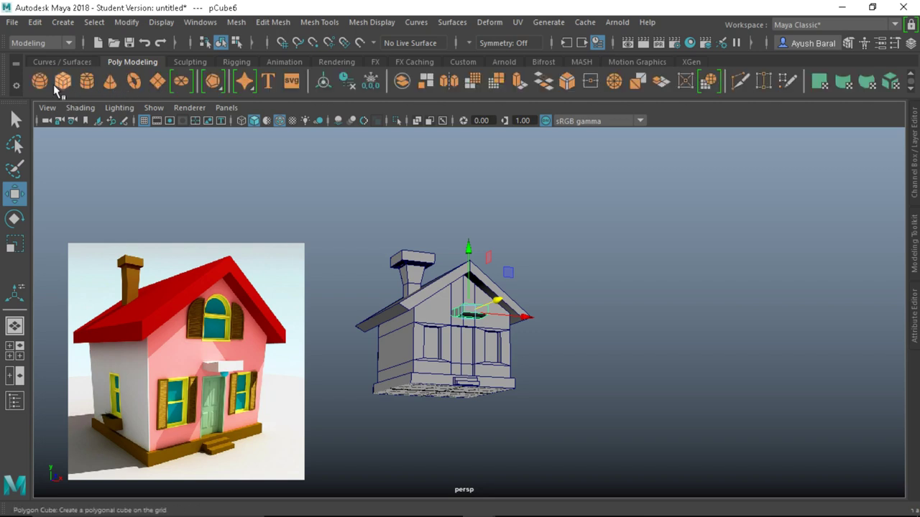
Step: Create a polygon sphere and position it partly embedded in the underside of the door canopy as a lamp
click(40, 82)
alt+drag(424, 352, 539, 397)
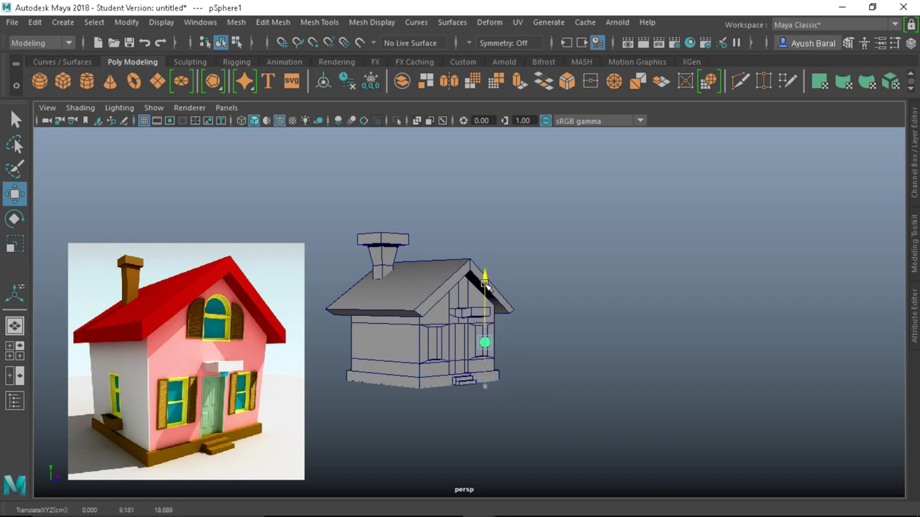
alt+drag(594, 325, 572, 356)
key(f)
scroll(481, 329, down, 4)
drag(536, 320, 369, 311)
drag(337, 254, 337, 283)
Step: Examine the sphere's placement under the door canopy from the side, close up and from the front
alt+drag(488, 443, 524, 376)
scroll(438, 386, down, 4)
scroll(392, 402, down, 8)
scroll(335, 273, up, 10)
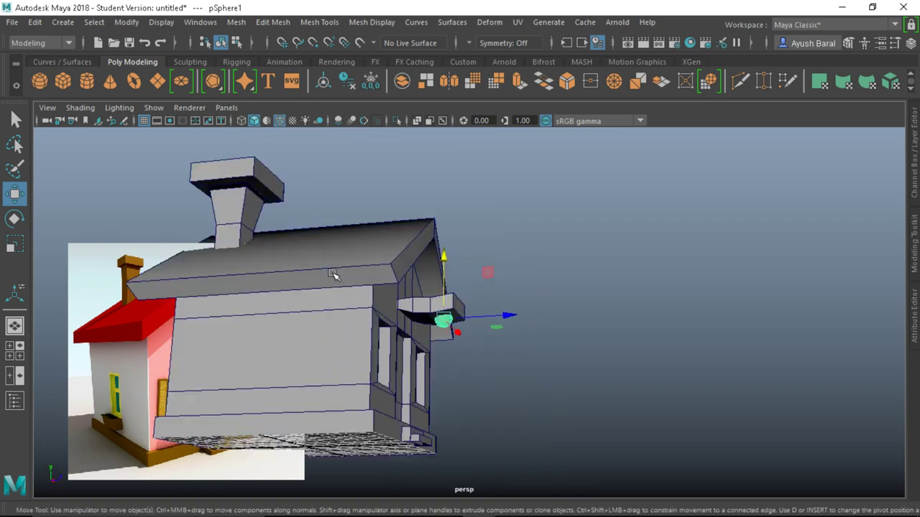
scroll(309, 352, down, 10)
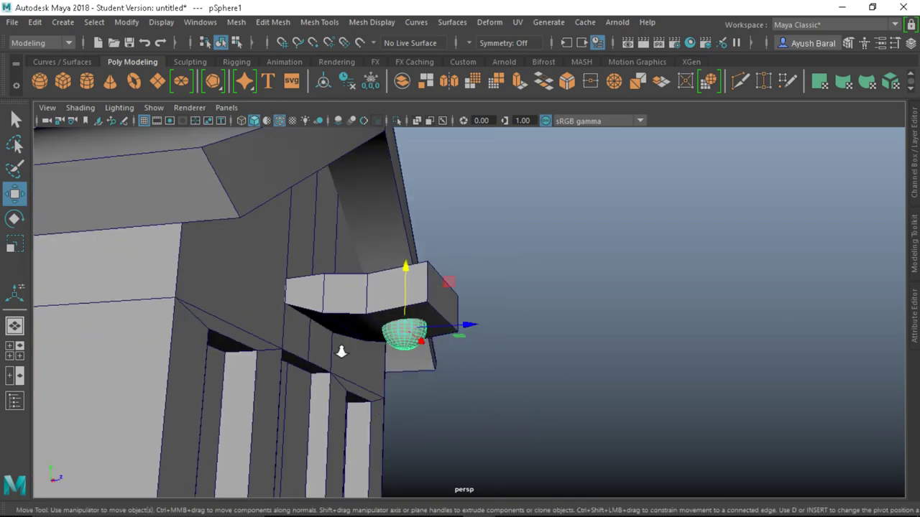
alt+drag(649, 350, 547, 334)
alt+right_drag(547, 334, 431, 352)
alt+middle_drag(454, 357, 541, 322)
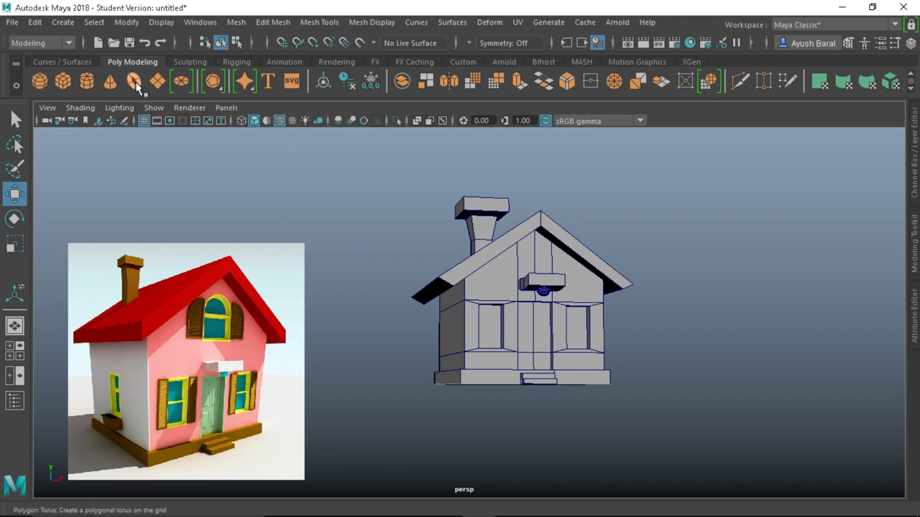
Step: Create a polygon pipe and move it out in front of the house to about Z 31.1
click(62, 23)
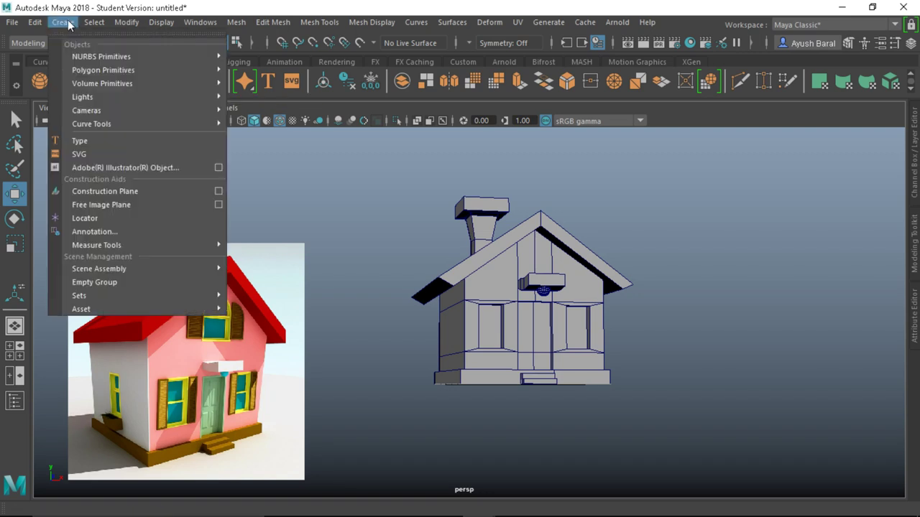
mouse_move(62, 70)
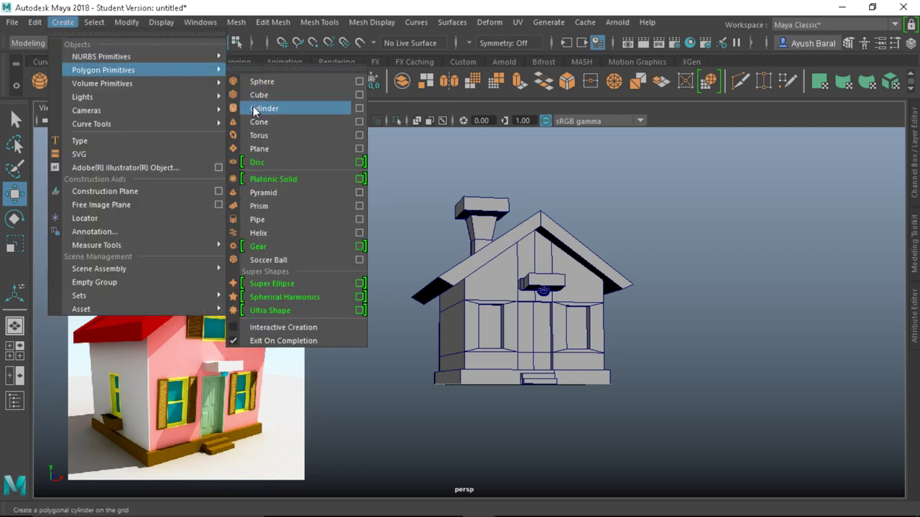
click(266, 220)
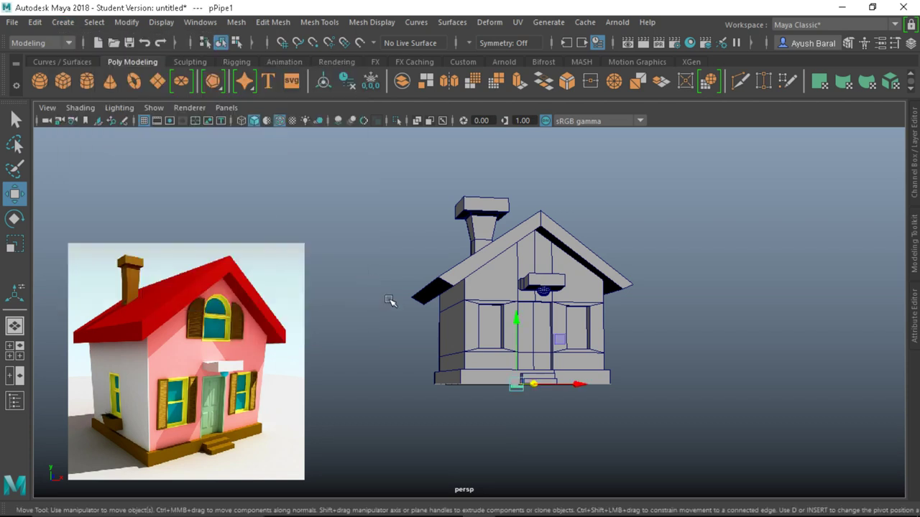
alt+drag(529, 372, 580, 399)
drag(478, 347, 648, 418)
key(f)
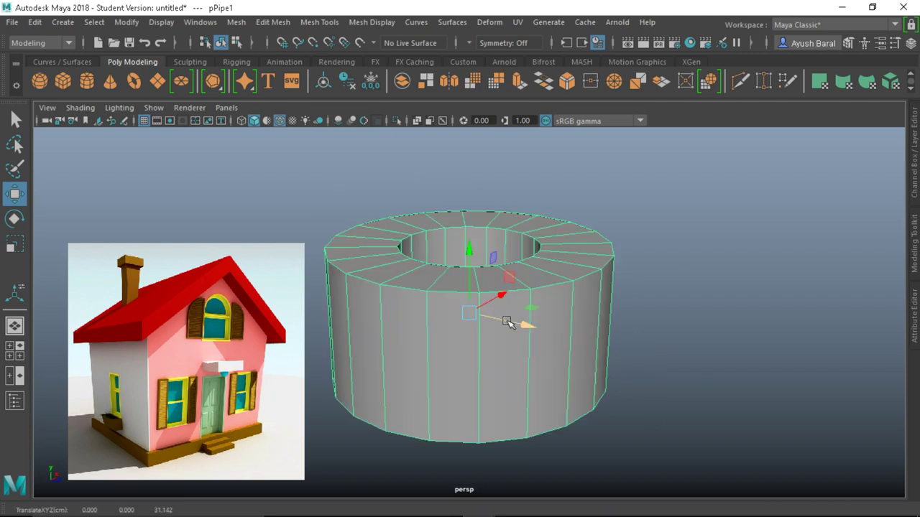
Step: Rotate the pipe about 90 degrees around the X axis so its opening faces forward
scroll(506, 320, down, 5)
key(e)
scroll(475, 284, down, 5)
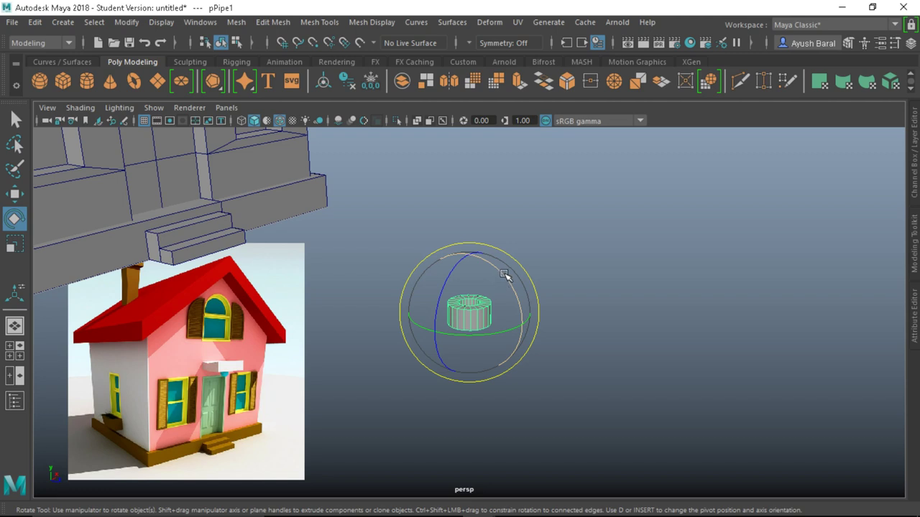
drag(506, 275, 476, 355)
scroll(525, 358, down, 5)
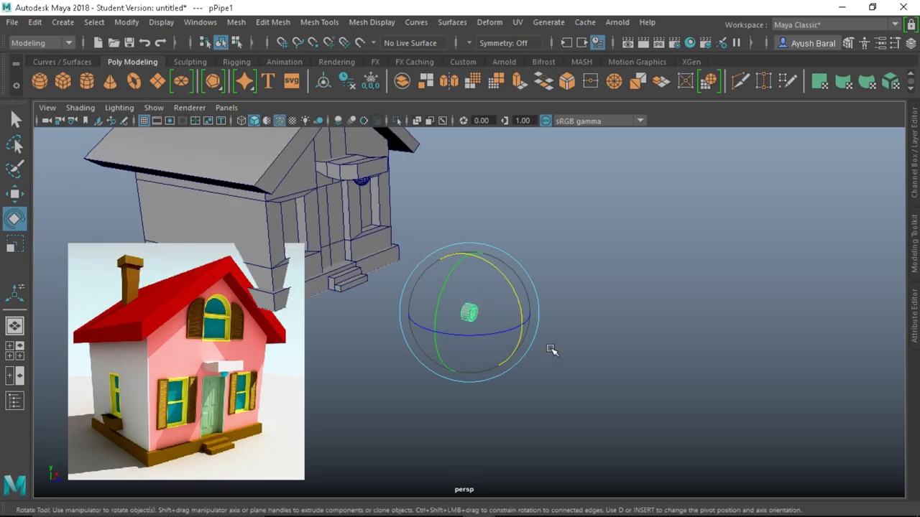
alt+drag(552, 350, 465, 363)
Step: Delete the faces of the pipe's lower half to leave a semicircular arch
key(r)
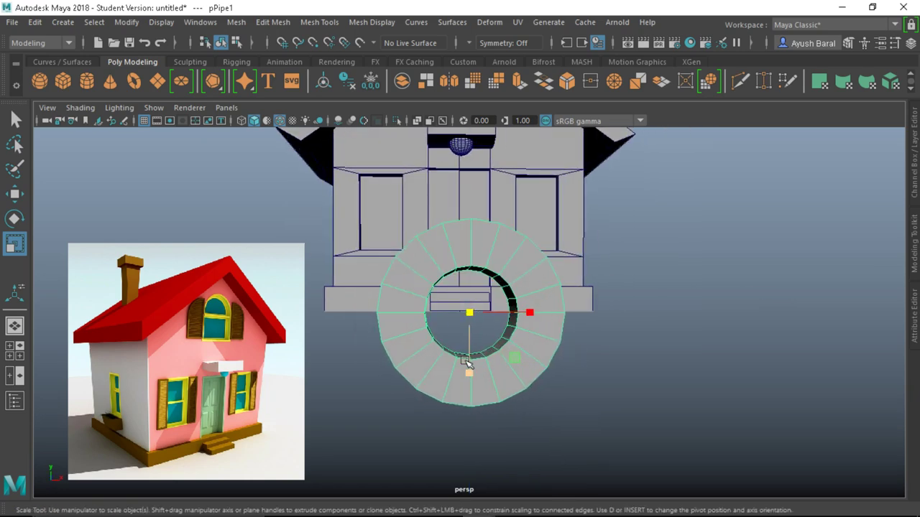
right_drag(465, 363, 449, 152)
drag(608, 460, 359, 324)
alt+drag(425, 350, 406, 294)
key(Delete)
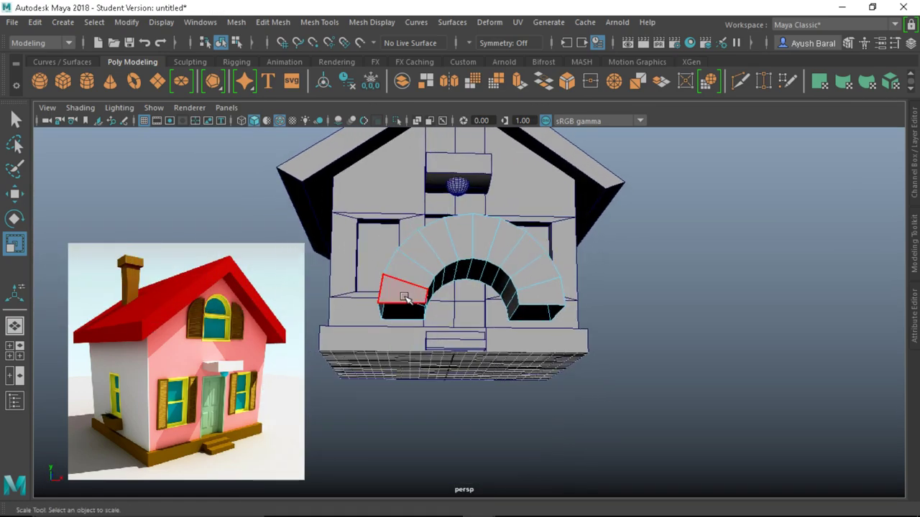
Step: Extrude the open bottom edges at both ends of the arch straight down to form two legs
right_click(394, 254)
right_drag(395, 253, 400, 87)
click(414, 308)
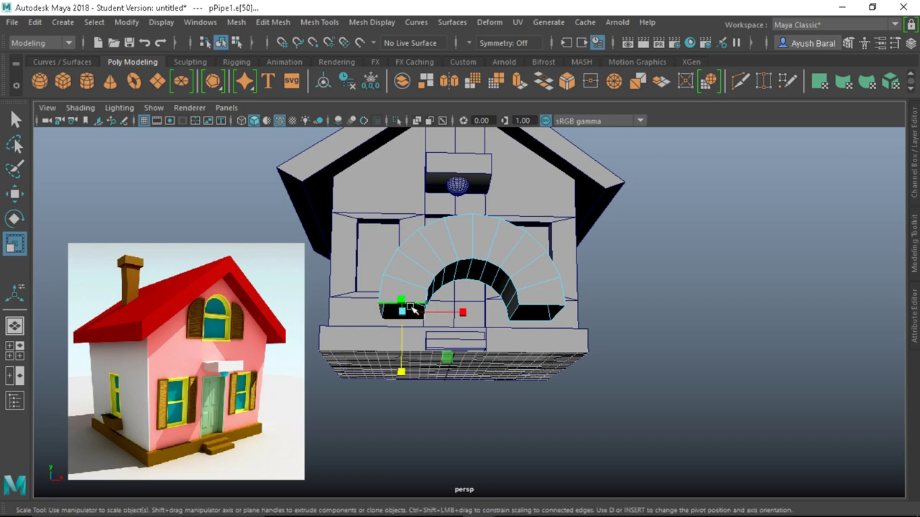
alt+drag(414, 308, 480, 291)
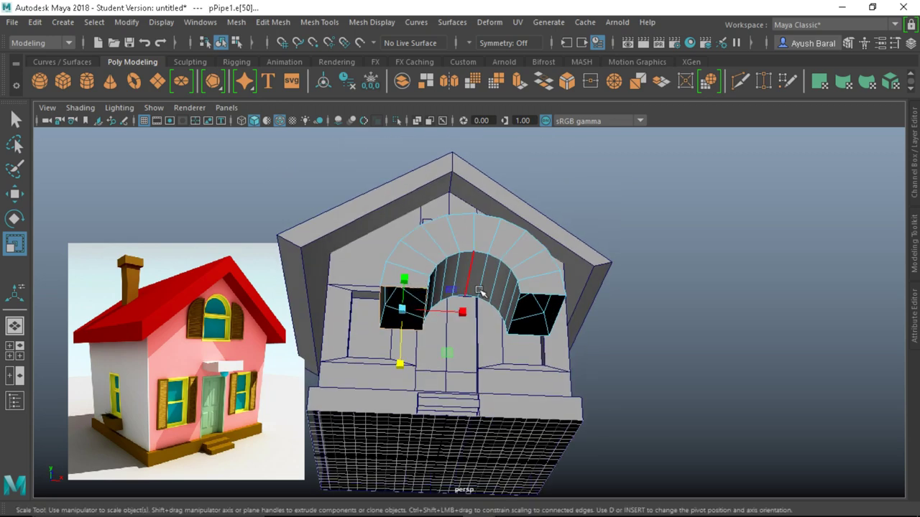
click(540, 296)
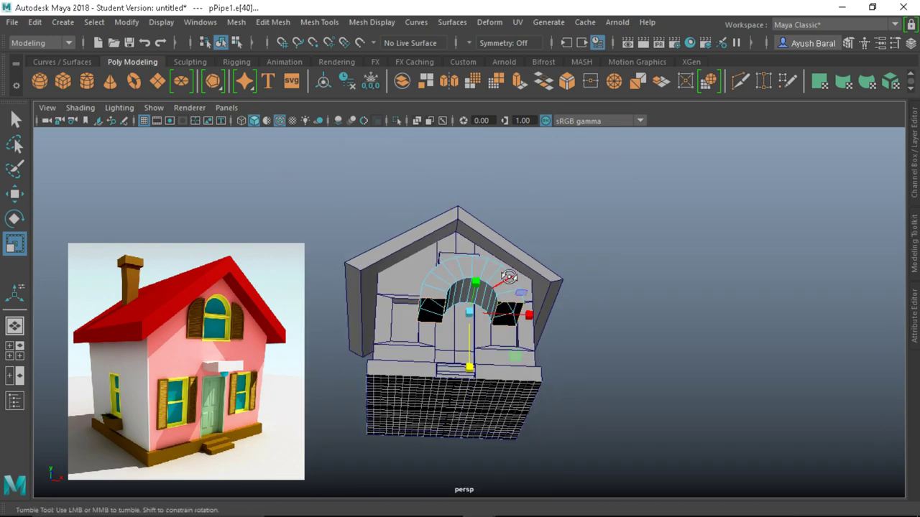
mouse_move(540, 300)
alt+mouse_down()
mouse_move(512, 314)
mouse_move(528, 309)
alt+mouse_up()
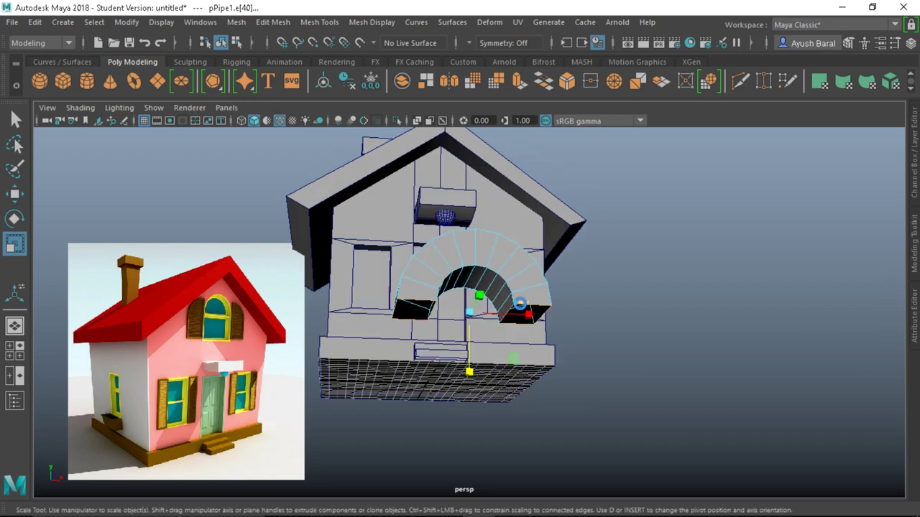
key(ctrl+e)
click(587, 233)
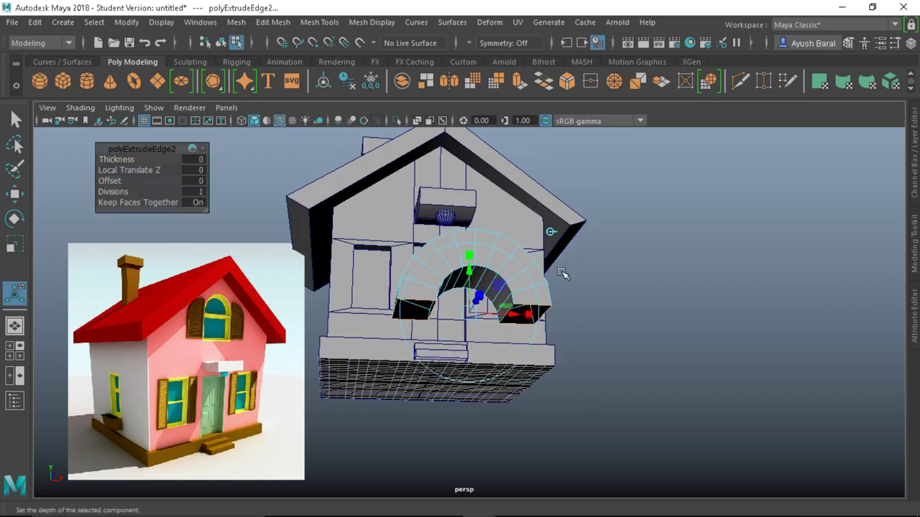
drag(472, 269, 483, 379)
scroll(486, 323, down, 5)
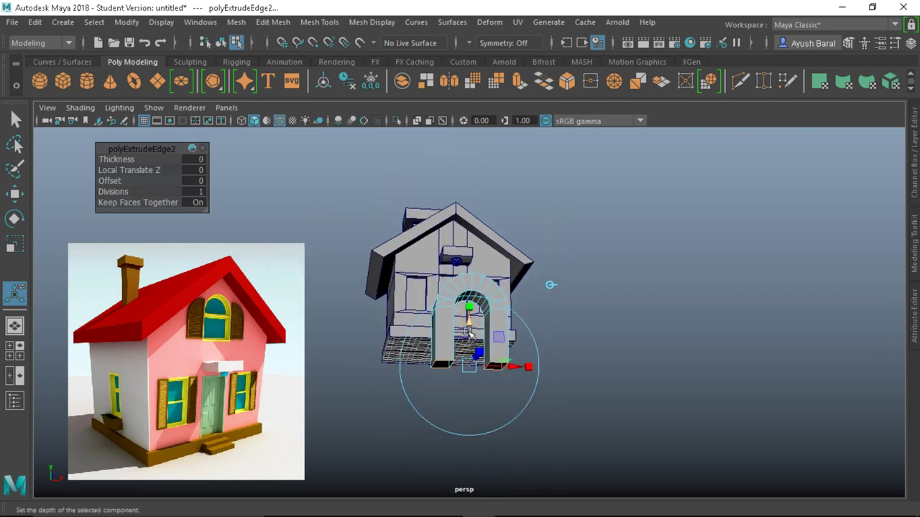
alt+drag(446, 350, 545, 320)
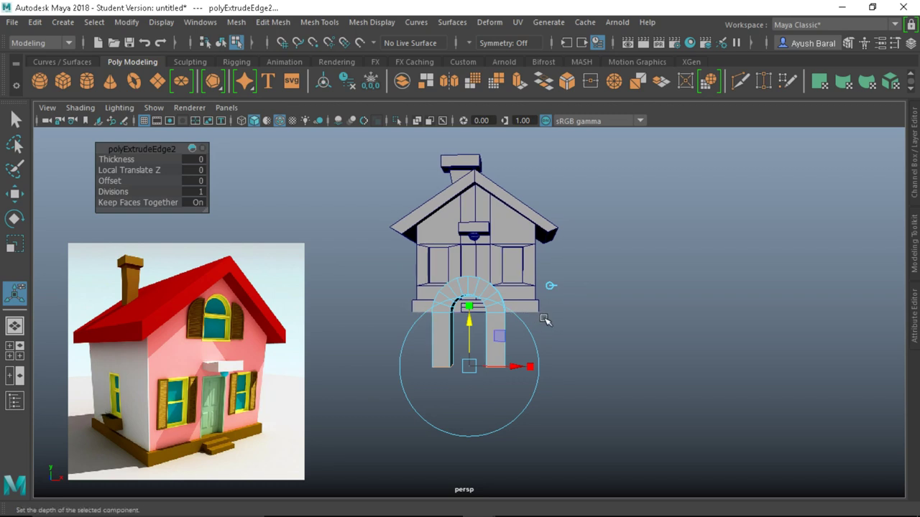
Step: Scale up the whole arch frame and stretch it vertically
right_drag(475, 284, 517, 90)
key(r)
mouse_move(470, 314)
mouse_down()
mouse_move(507, 324)
mouse_move(528, 312)
mouse_move(558, 314)
mouse_move(467, 308)
mouse_up()
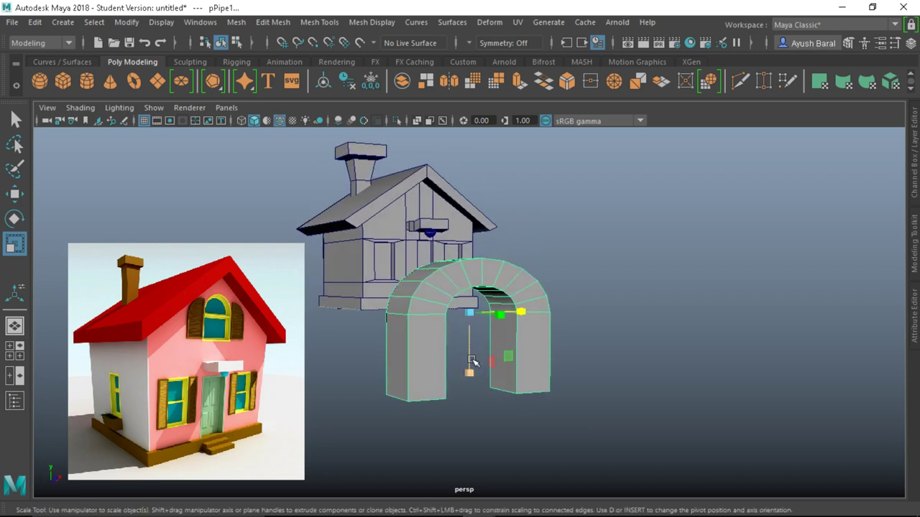
drag(469, 371, 472, 392)
alt+drag(533, 339, 489, 337)
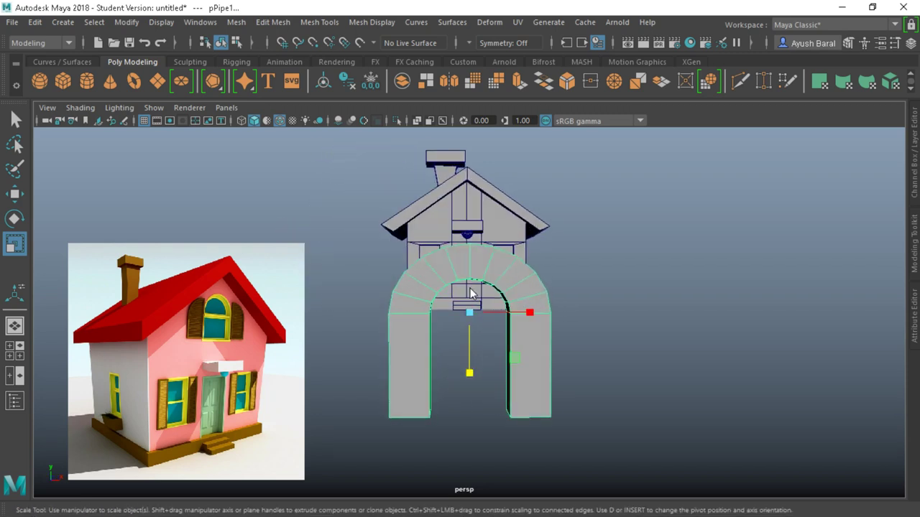
Step: Select the arch's front and back inner edge loops and scale them wider along X to thin the frame's sides
right_drag(470, 292, 449, 81)
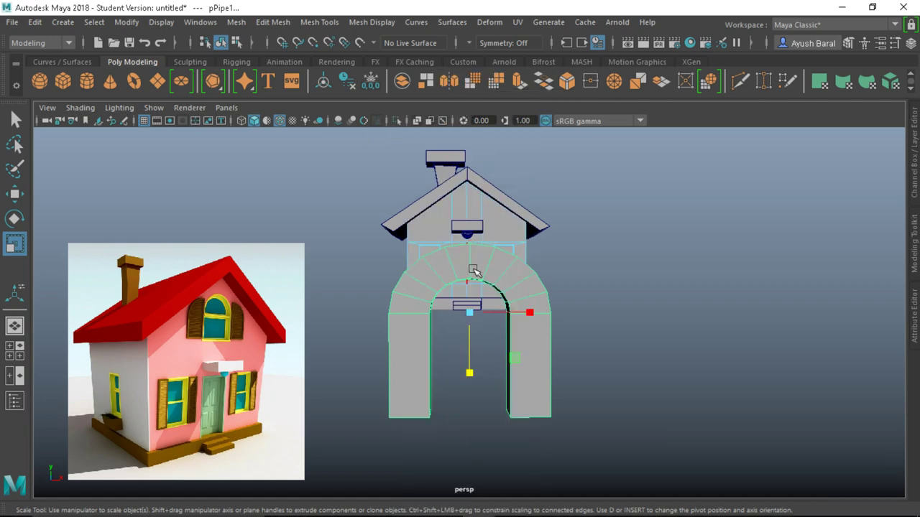
alt+right_drag(383, 321, 433, 320)
alt+drag(433, 321, 489, 282)
right_drag(571, 305, 637, 94)
drag(619, 256, 578, 314)
right_drag(517, 118, 512, 81)
double_click(493, 253)
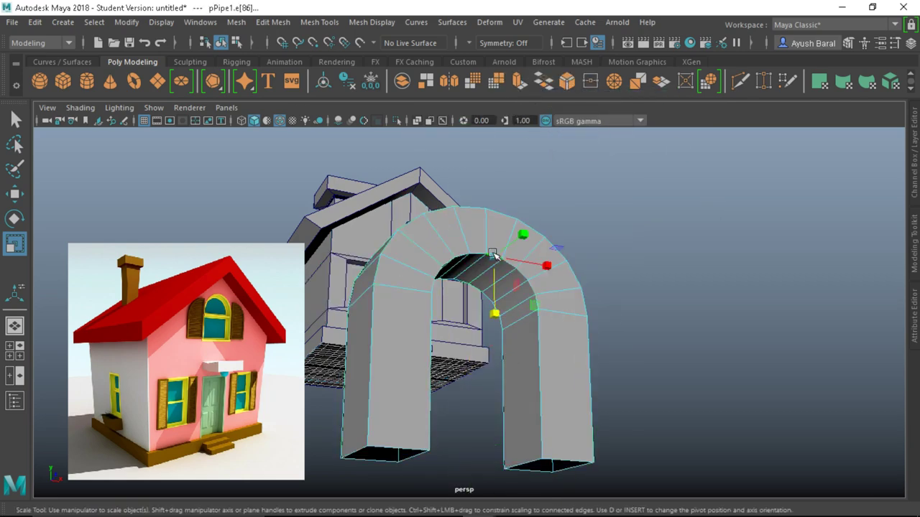
alt+drag(520, 369, 503, 366)
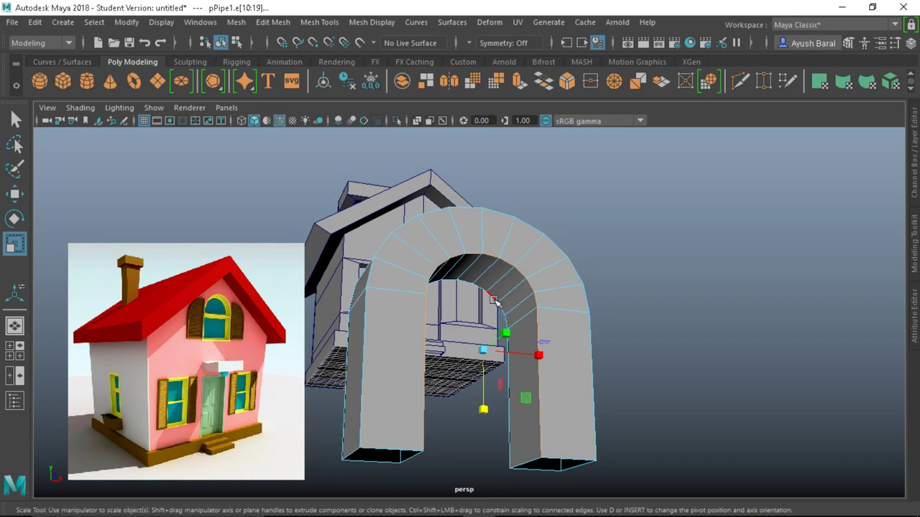
shift+double_click(496, 302)
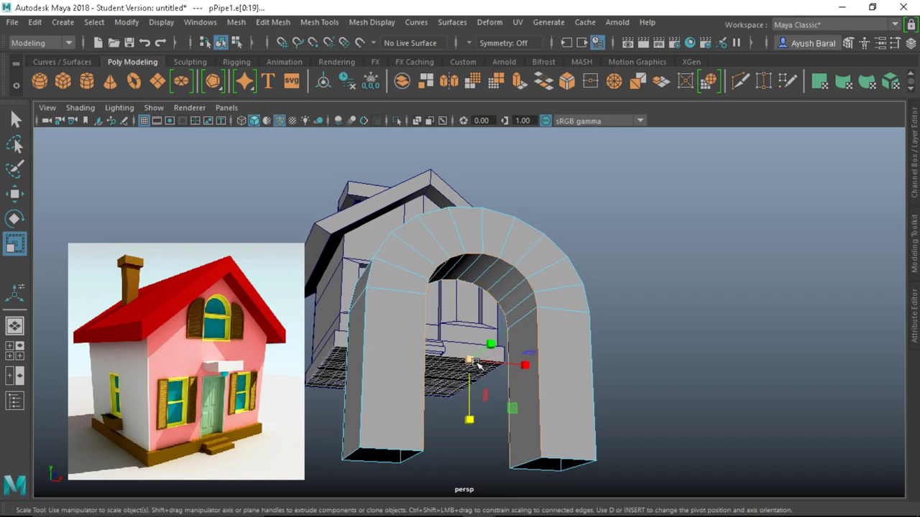
alt+drag(477, 364, 544, 364)
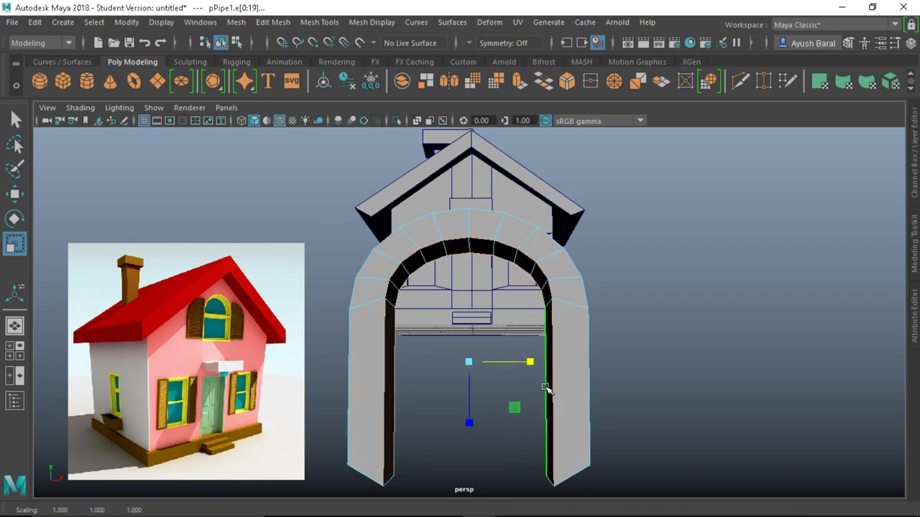
alt+middle_drag(544, 399, 548, 319)
right_drag(552, 373, 553, 86)
alt+drag(539, 412, 553, 400)
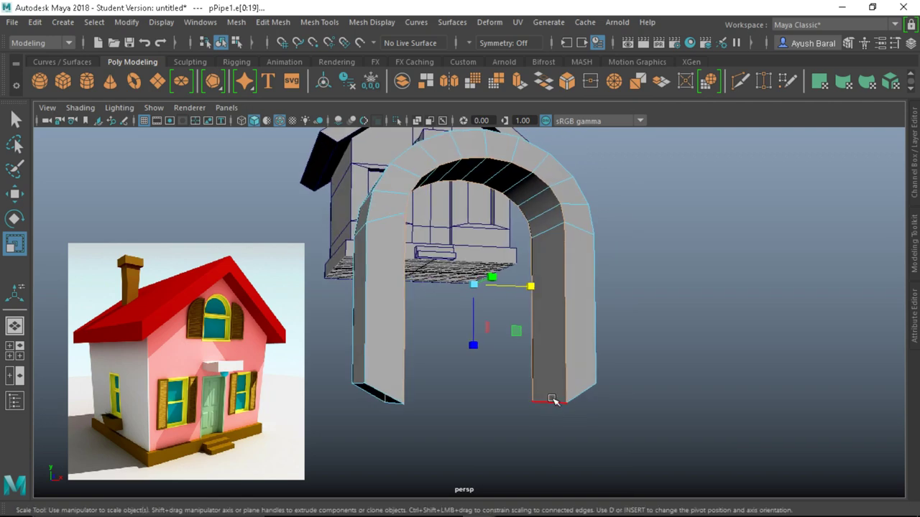
Step: Close the open bottom of each arch leg with Fill Hole
click(552, 400)
key(w)
alt+drag(471, 383, 437, 411)
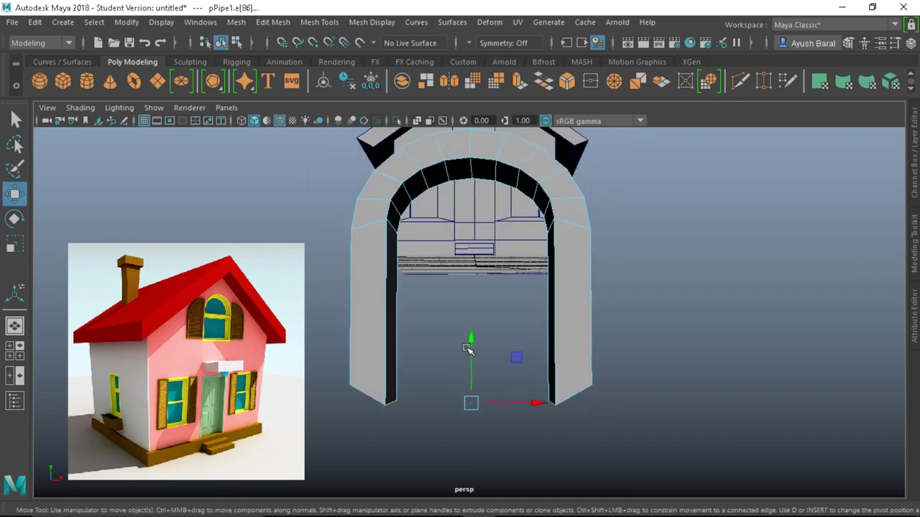
drag(468, 350, 429, 359)
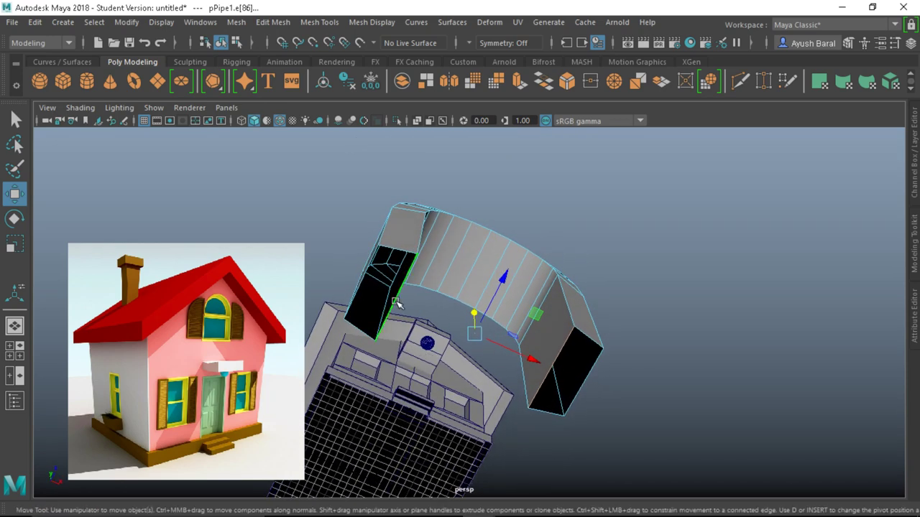
alt+drag(396, 301, 357, 340)
click(368, 327)
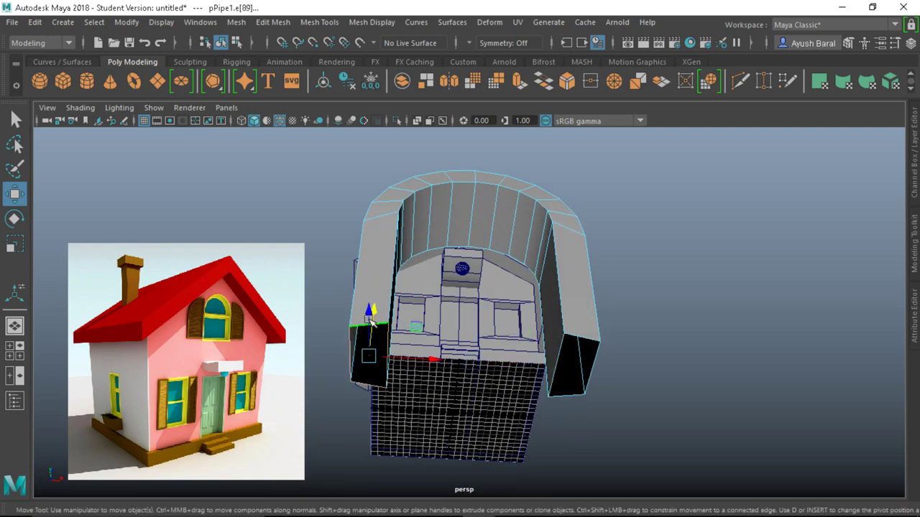
click(236, 21)
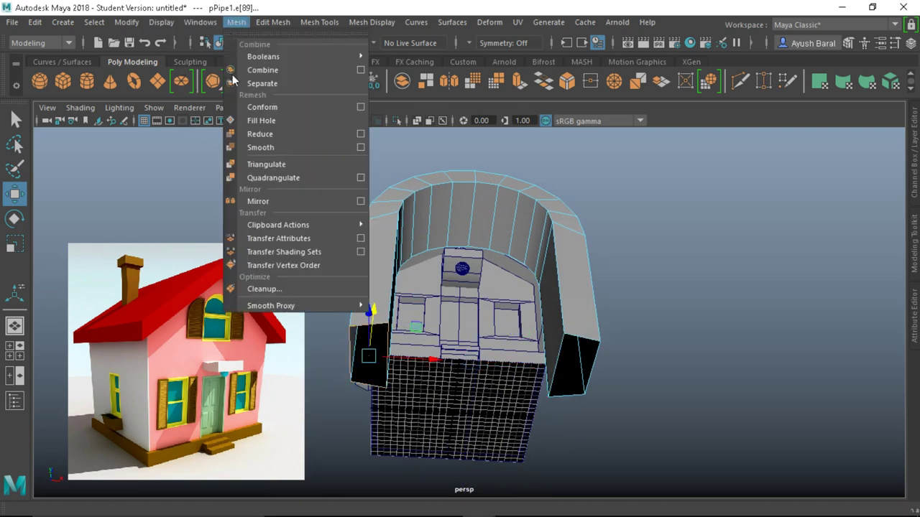
click(256, 120)
key(r)
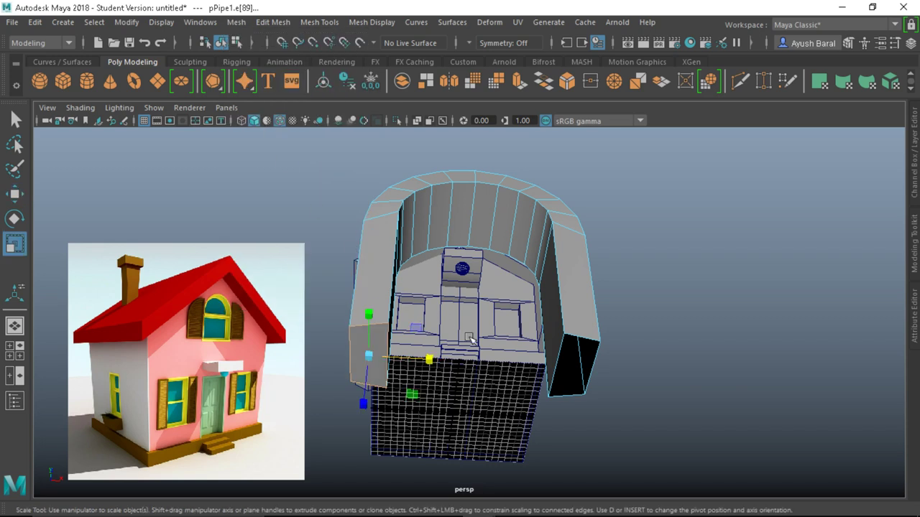
click(576, 337)
key(g)
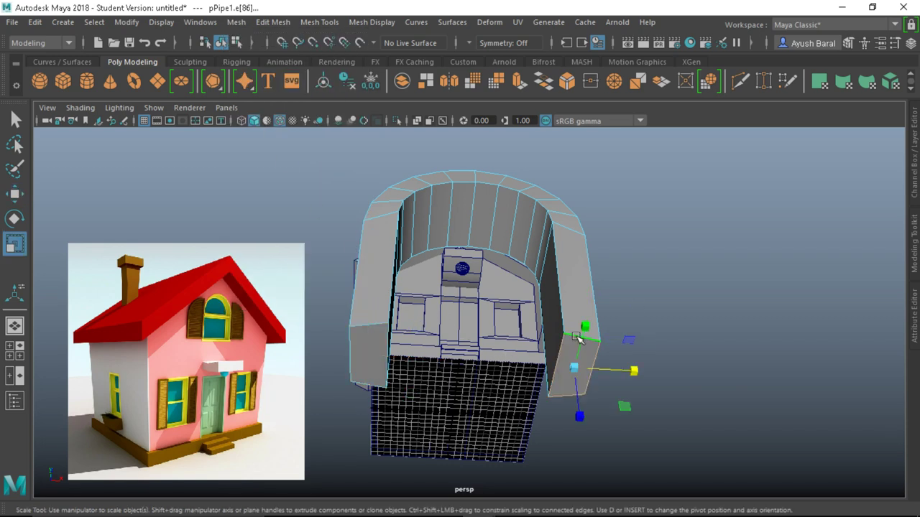
click(759, 251)
Step: Insert an edge loop around the arch's left leg near its base with the Multi-Cut tool
scroll(497, 320, down, 2)
alt+drag(496, 321, 459, 385)
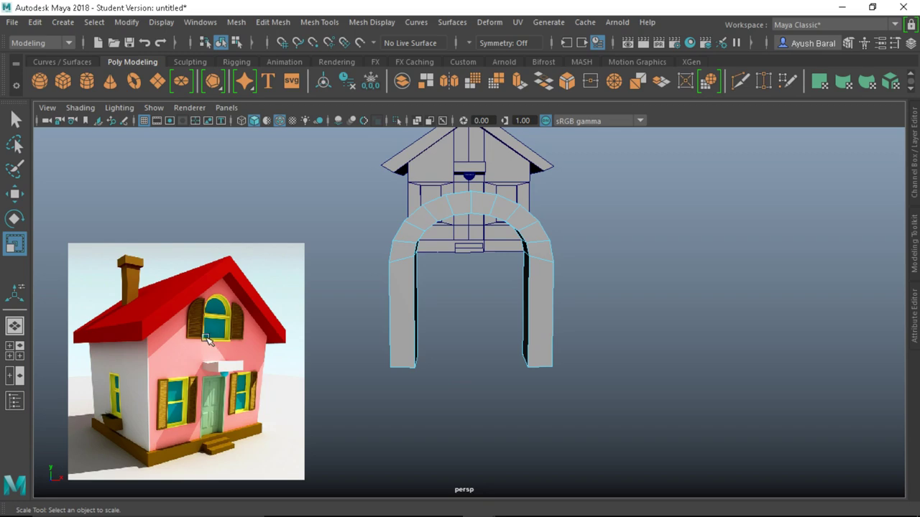
alt+drag(465, 335, 460, 380)
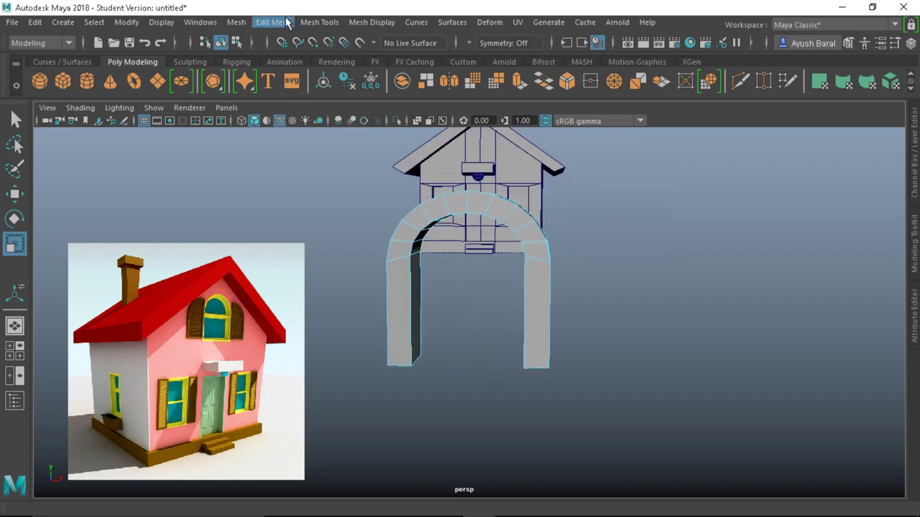
click(739, 83)
scroll(479, 288, up, 2)
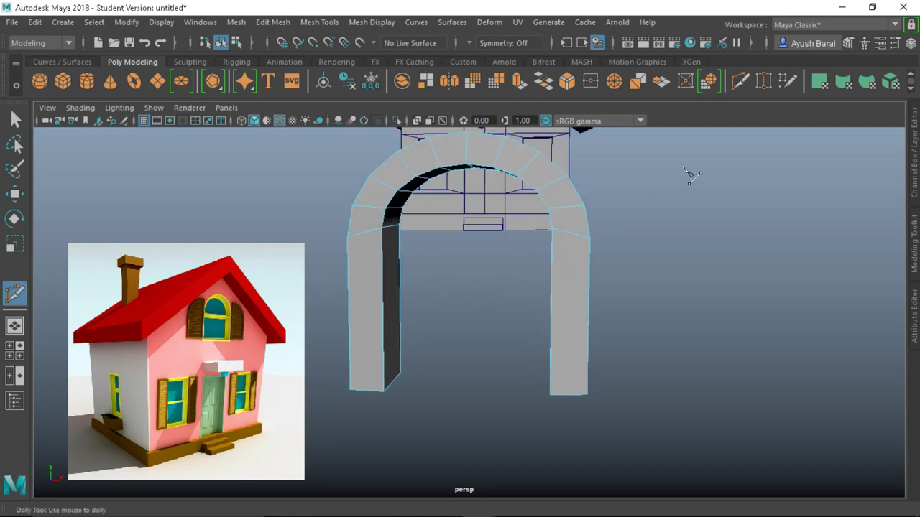
alt+drag(482, 316, 544, 325)
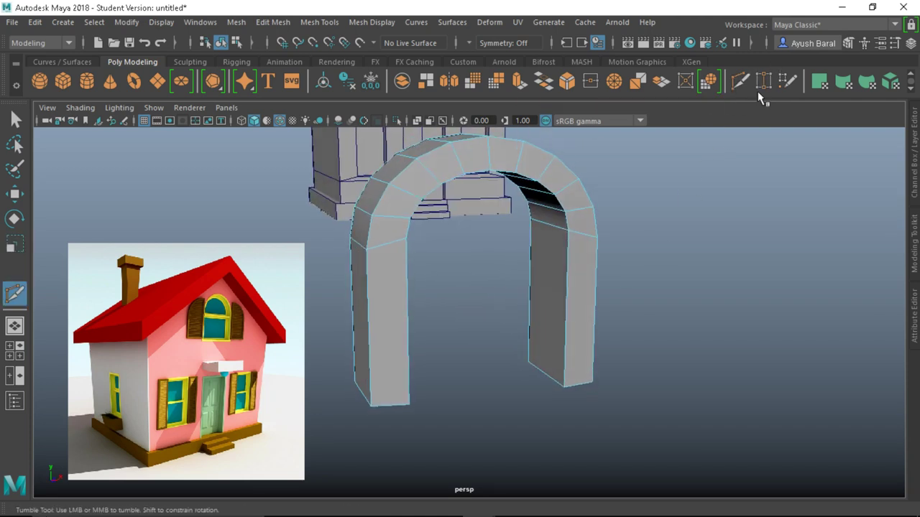
click(267, 23)
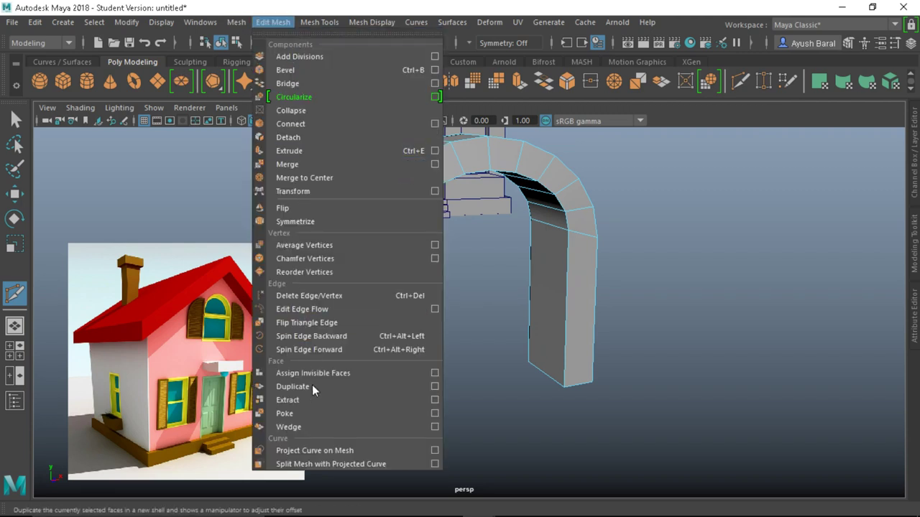
mouse_move(325, 18)
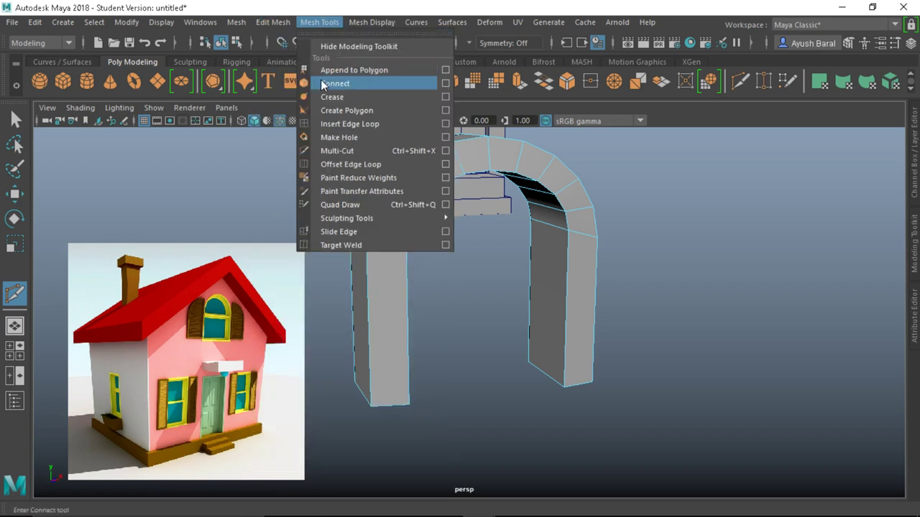
click(355, 151)
alt+drag(427, 332, 383, 371)
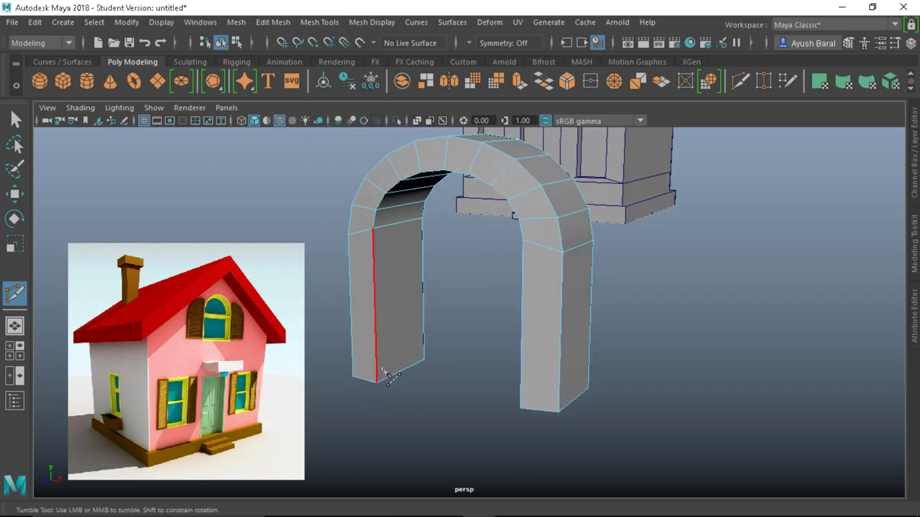
key(ctrl)
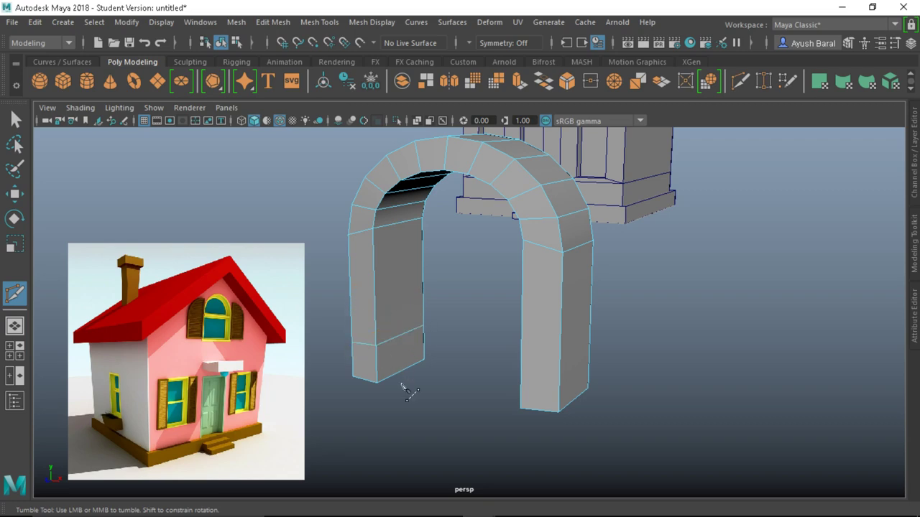
Step: Insert a matching edge loop around the arch's right leg near its base
alt+drag(408, 392, 558, 365)
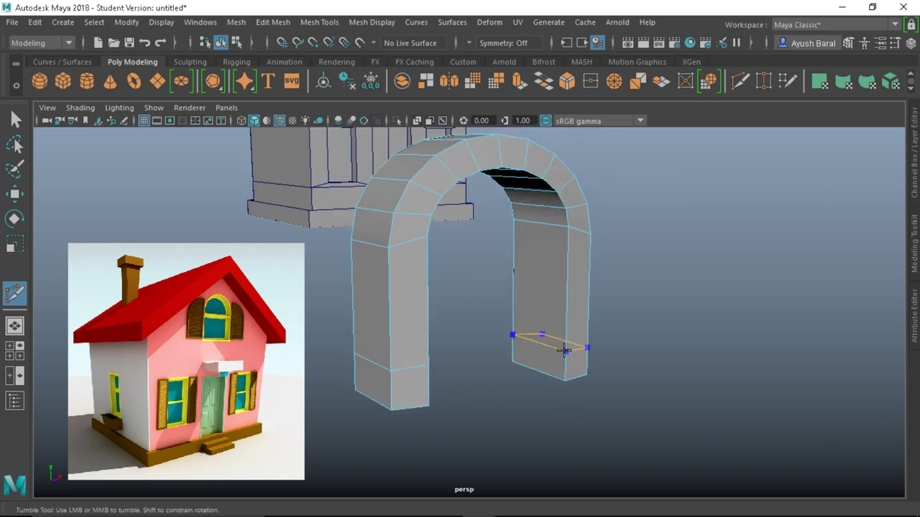
ctrl+click(567, 347)
key(super)
key(super)
key(super)
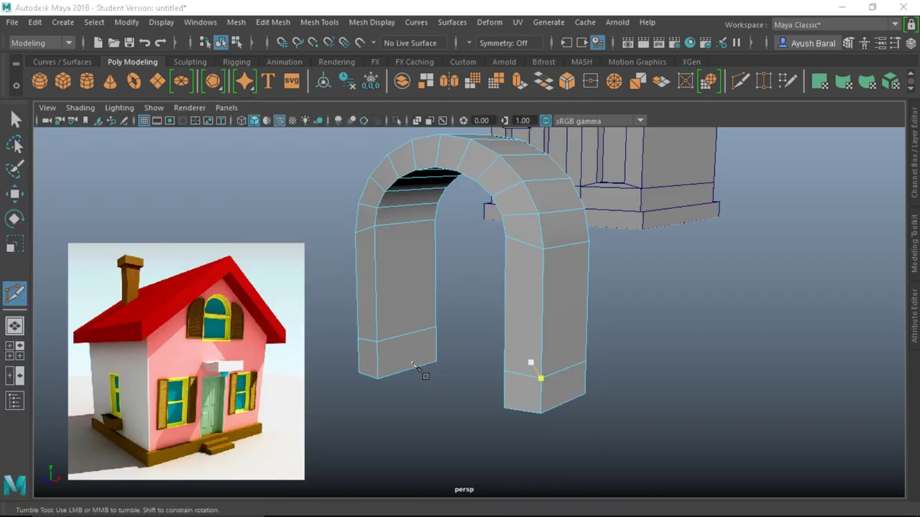
Step: Bridge the inner faces below the new edge loops of both legs to form the frame's bottom sill
alt+drag(427, 370, 381, 353)
right_drag(381, 352, 371, 178)
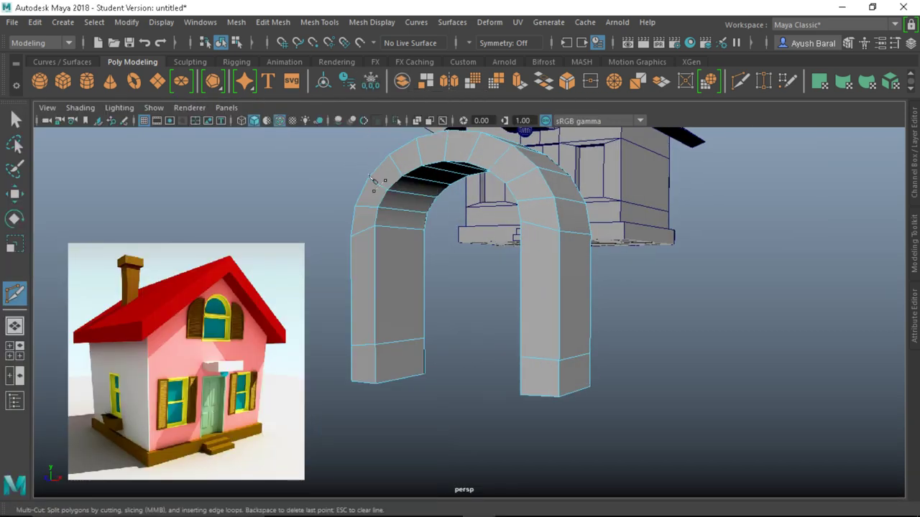
right_drag(408, 363, 410, 152)
click(398, 368)
alt+drag(399, 408, 439, 360)
shift+click(534, 363)
click(273, 22)
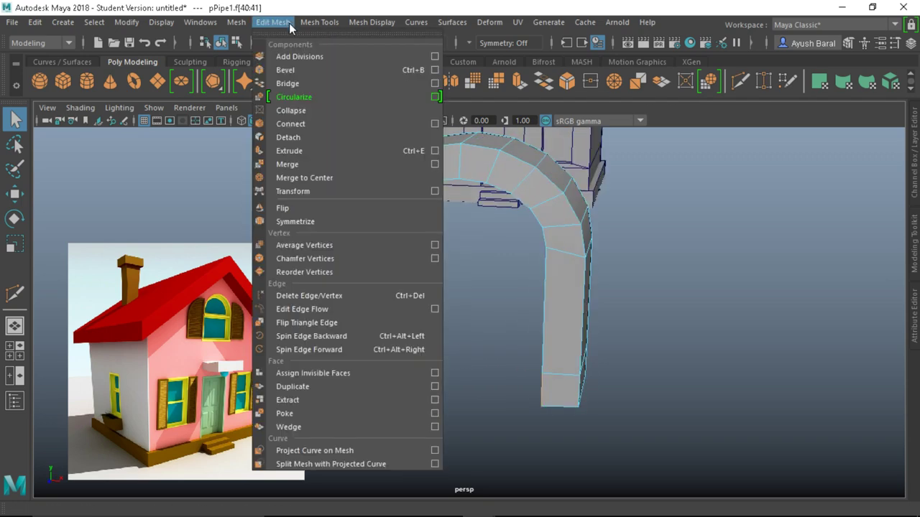
click(285, 89)
alt+drag(460, 275, 473, 253)
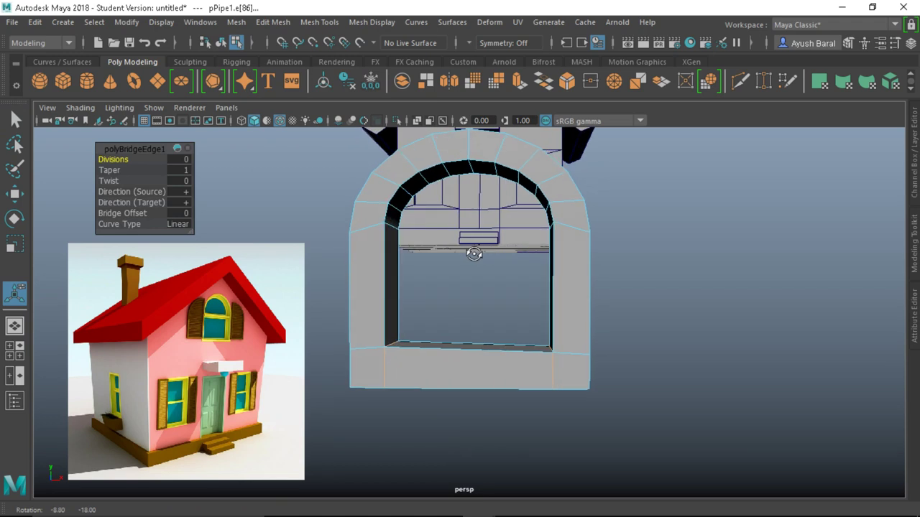
Step: Raise the vertices at the sill's upper right inner corner slightly to level its top edge
alt+drag(513, 321, 530, 320)
alt+right_drag(529, 321, 415, 114)
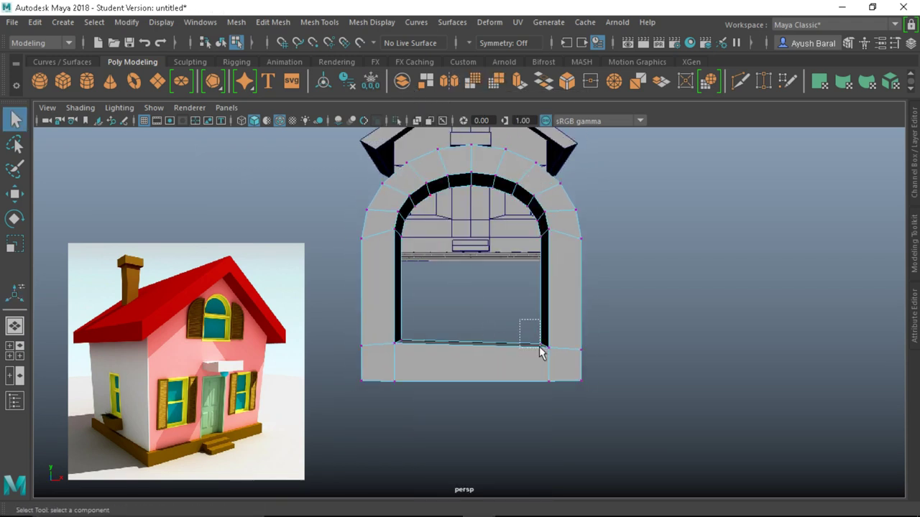
drag(561, 357, 560, 356)
key(w)
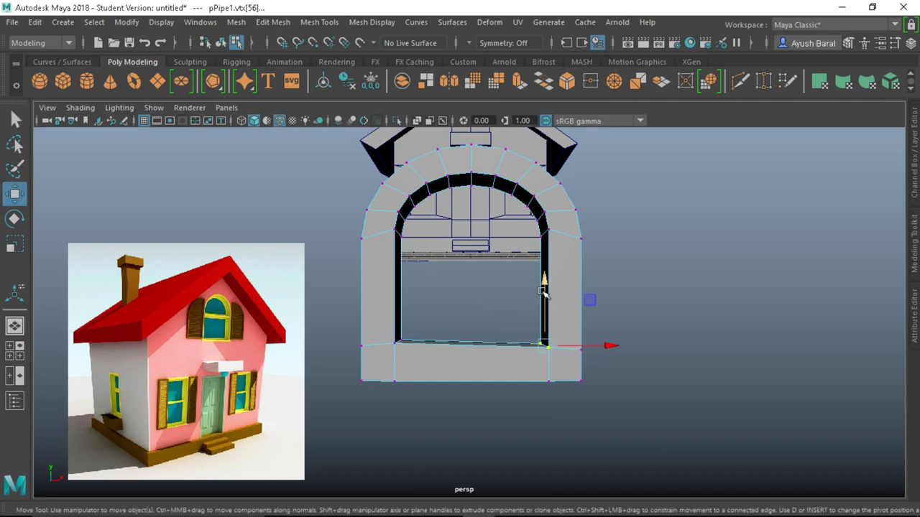
drag(544, 291, 544, 287)
Step: Scale the whole arched frame down in the front view and move it up to the gable above the door canopy
alt+right_drag(544, 286, 471, 335)
alt+drag(471, 334, 503, 334)
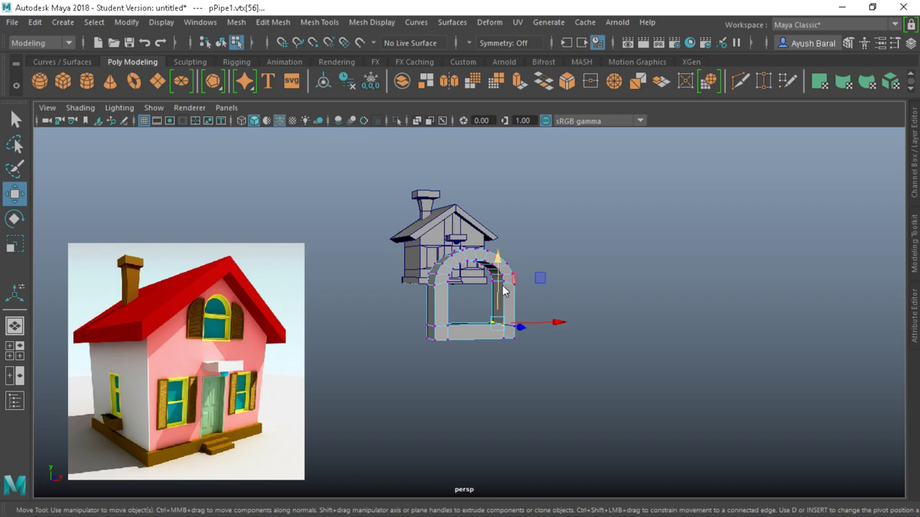
right_drag(496, 128, 582, 107)
key(space)
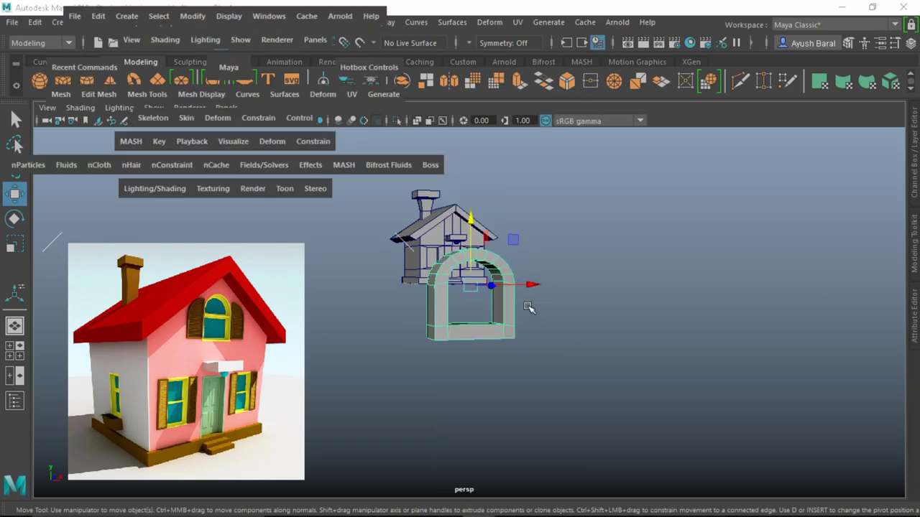
key(space)
scroll(299, 418, down, 10)
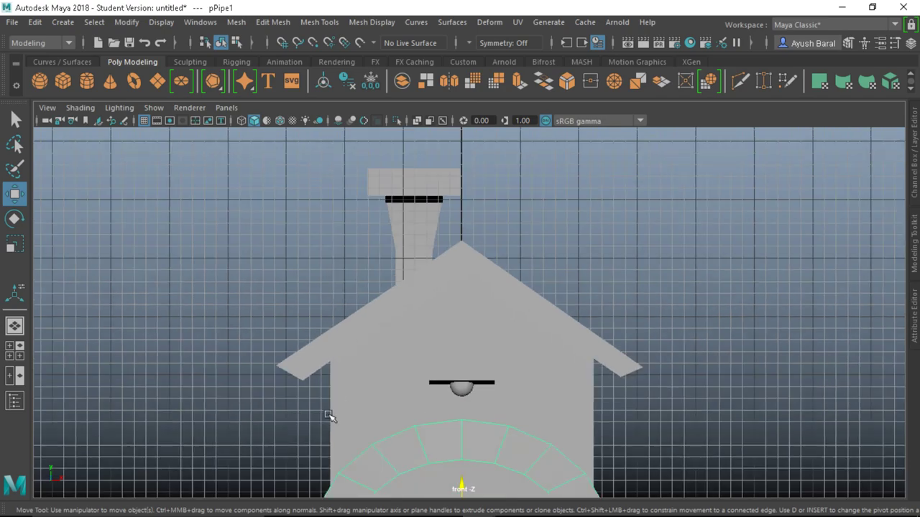
key(r)
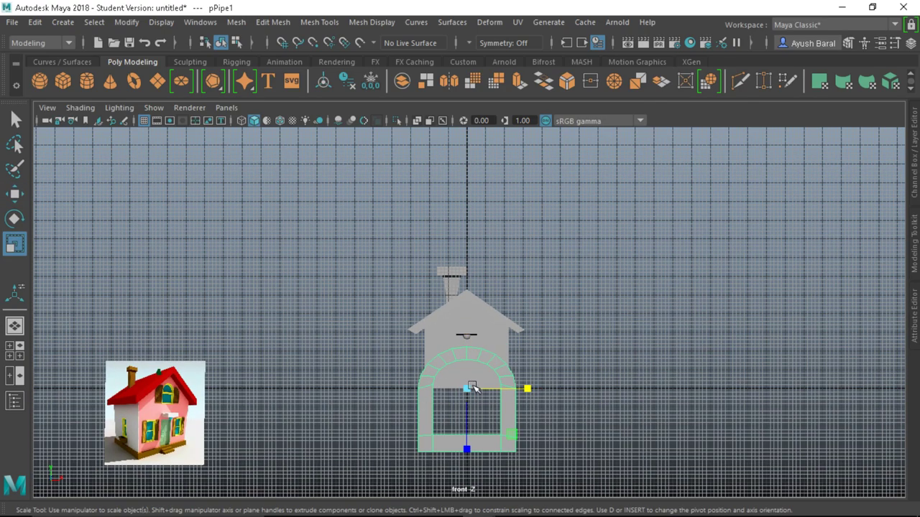
drag(473, 388, 463, 270)
scroll(434, 388, up, 3)
key(w)
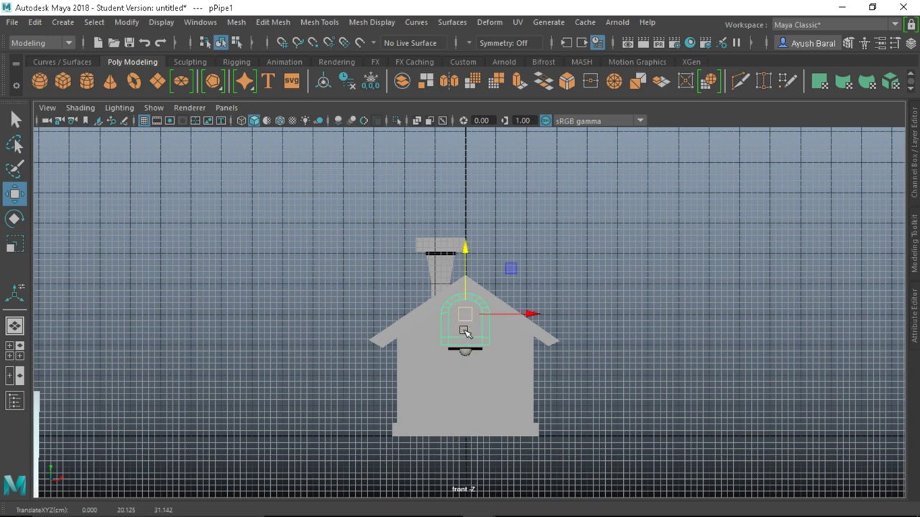
key(r)
Step: Move the arched frame back along Z in the perspective view until it sits against the gable wall
key(space)
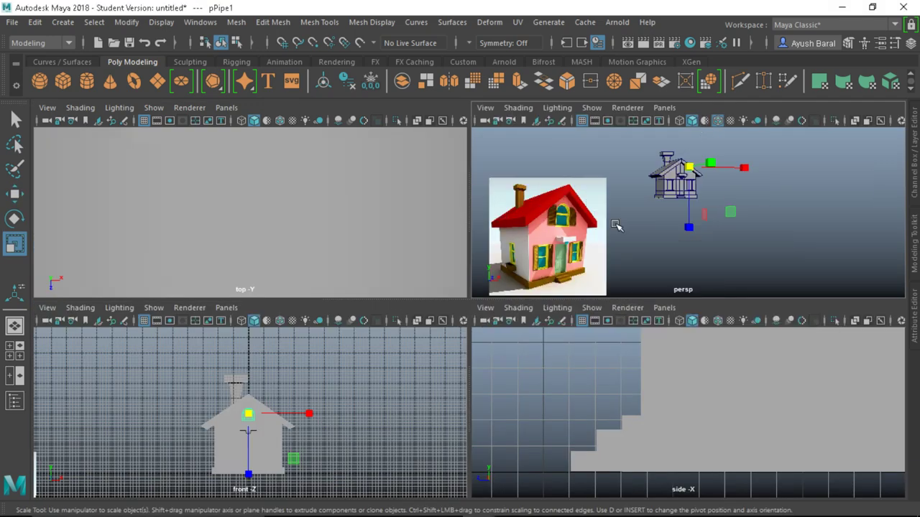
key(space)
alt+drag(368, 312, 399, 315)
key(f)
scroll(399, 310, down, 3)
scroll(400, 313, down, 10)
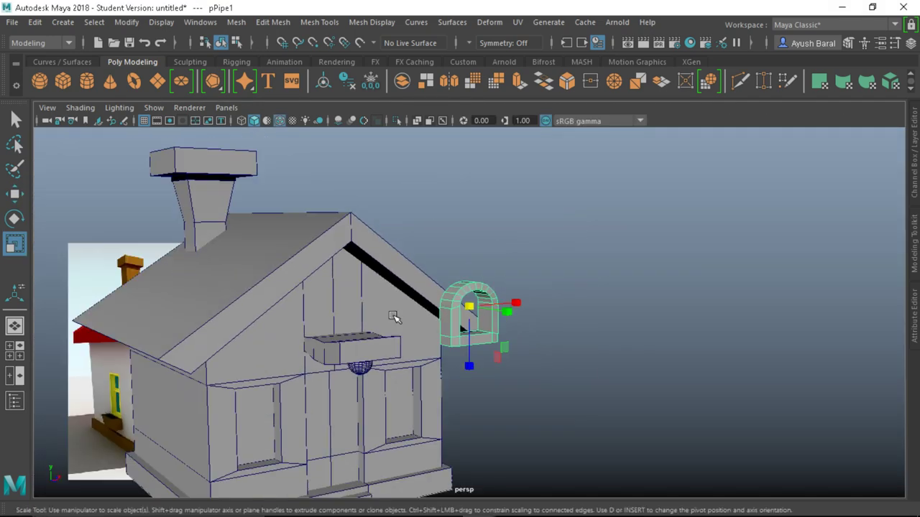
key(w)
alt+drag(465, 346, 403, 304)
key(f)
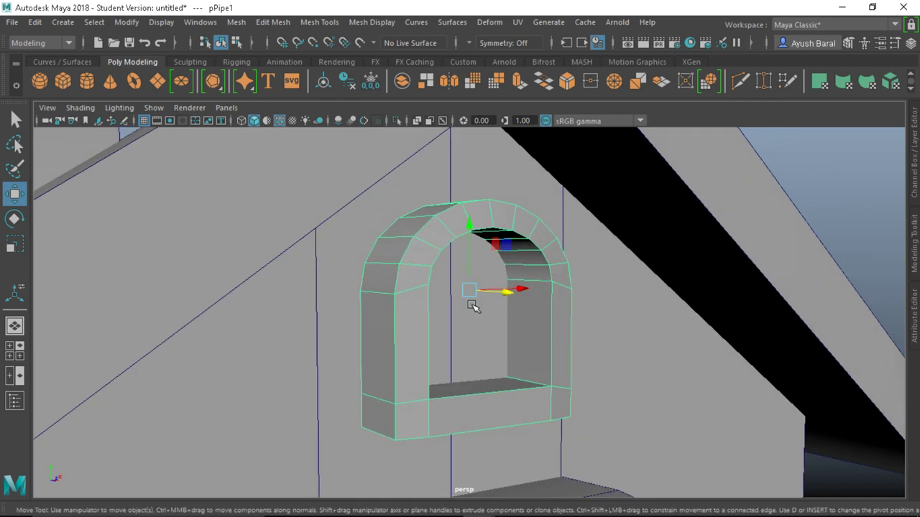
alt+drag(502, 309, 477, 311)
Step: Examine the placed window frame and the whole house from several angles against the reference image
scroll(475, 312, down, 5)
alt+drag(450, 349, 652, 275)
click(693, 250)
scroll(657, 331, down, 5)
alt+drag(657, 330, 503, 345)
scroll(400, 338, down, 3)
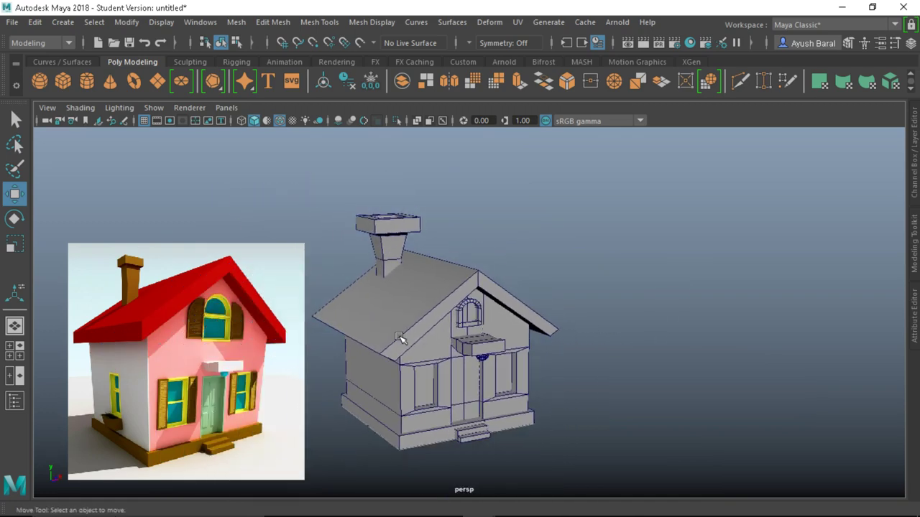
alt+drag(400, 339, 464, 383)
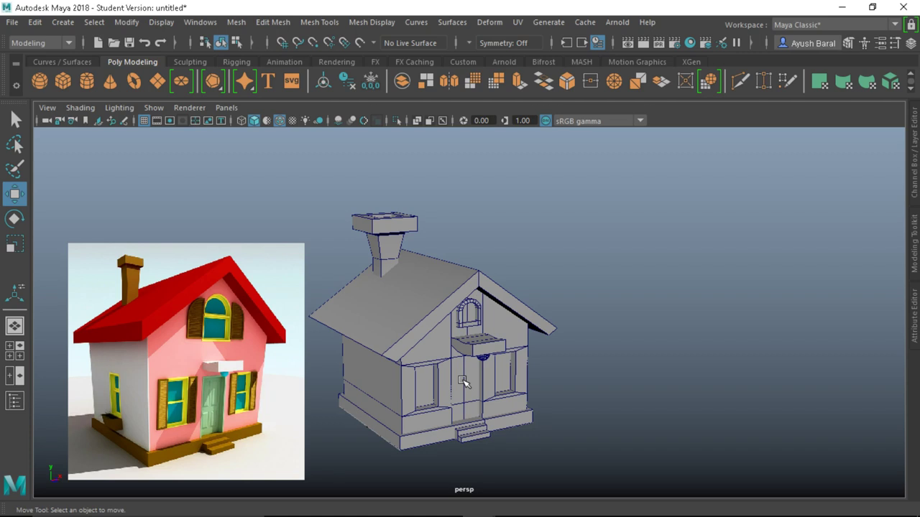
drag(629, 283, 636, 444)
click(839, 7)
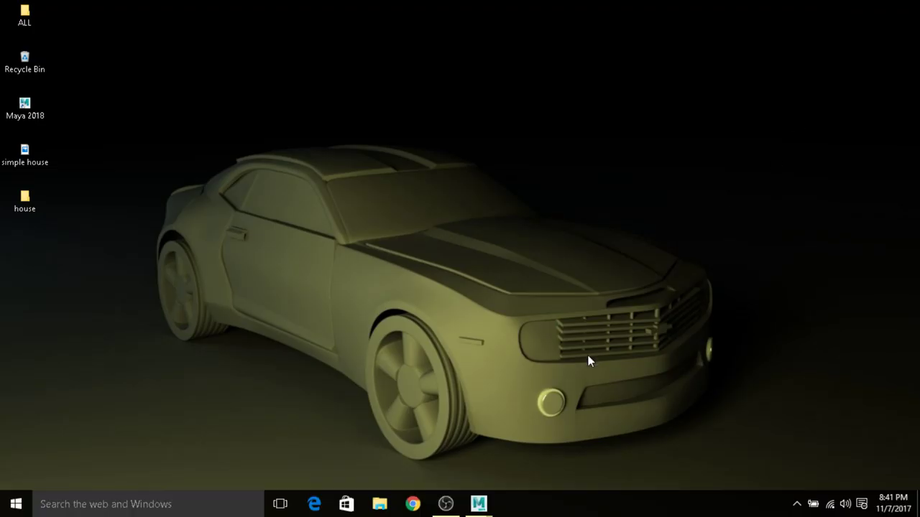
mouse_move(450, 509)
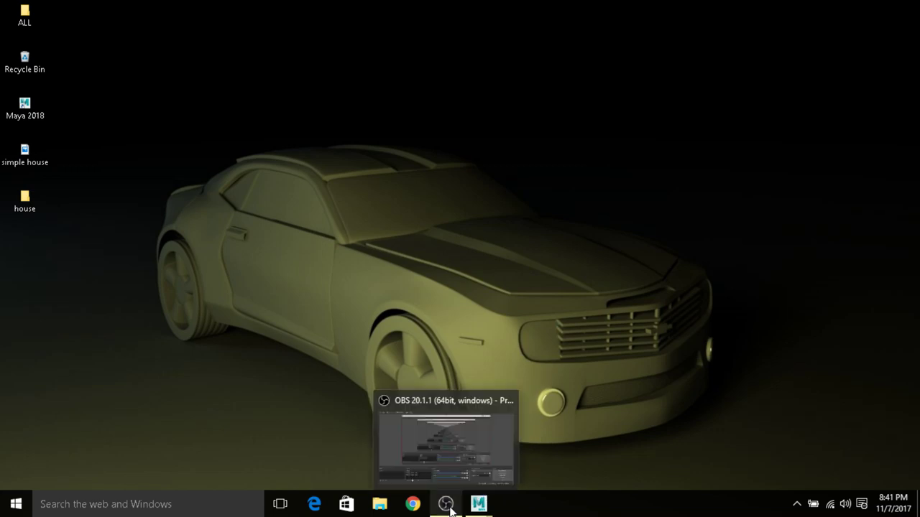
click(446, 505)
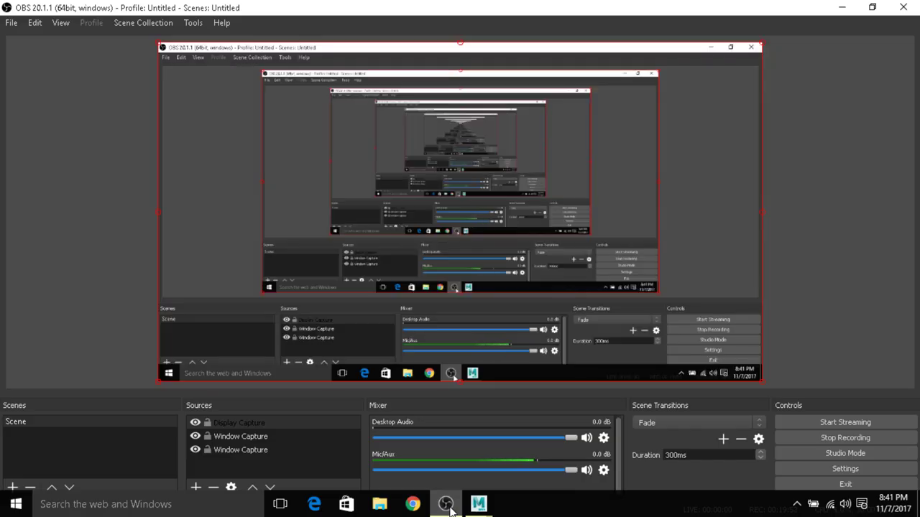